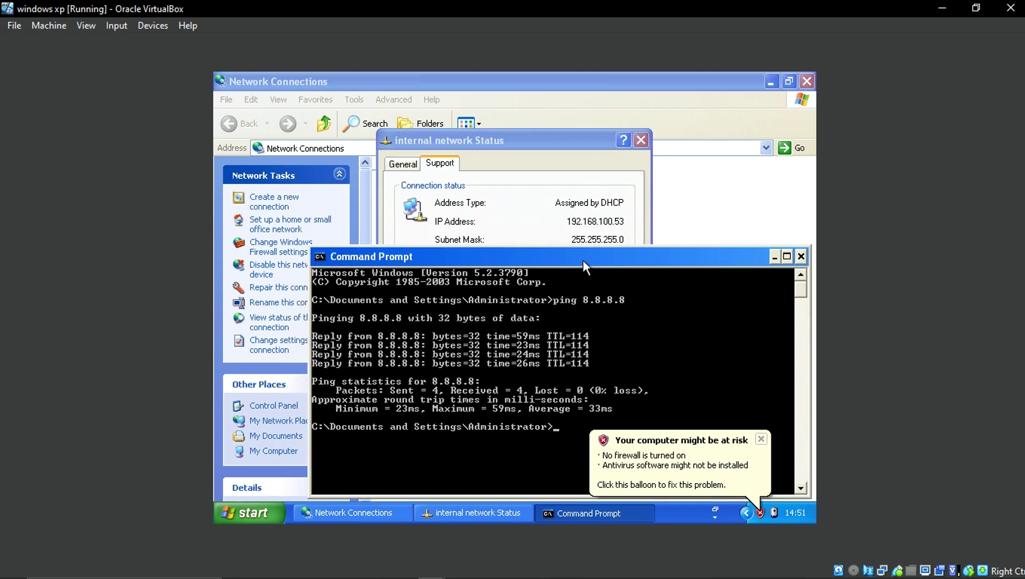
Step: Check the ping output for 8.8.8.8 and the internal network connection's status in the Windows XP guest
click(717, 174)
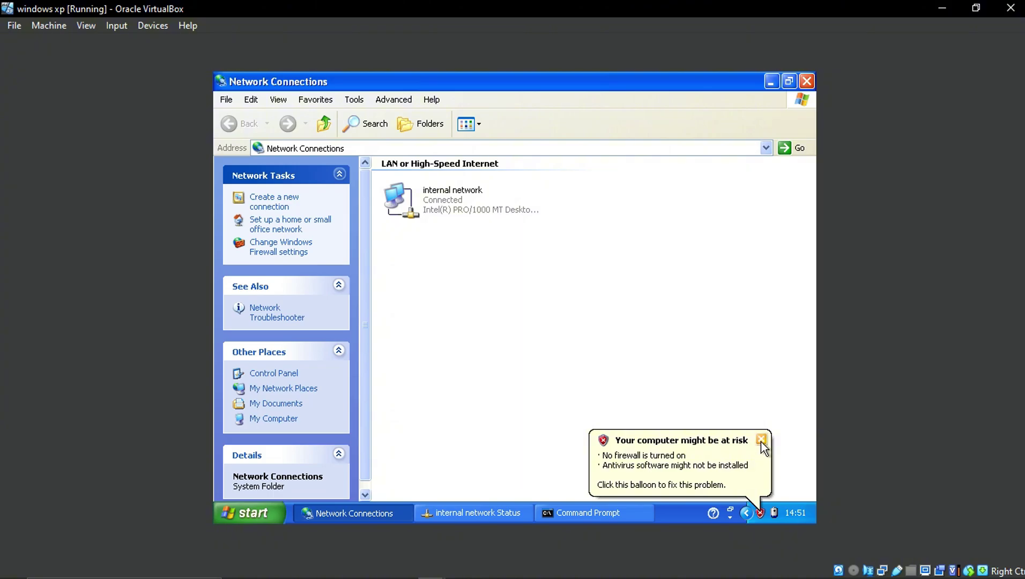
click(586, 511)
drag(579, 281, 533, 133)
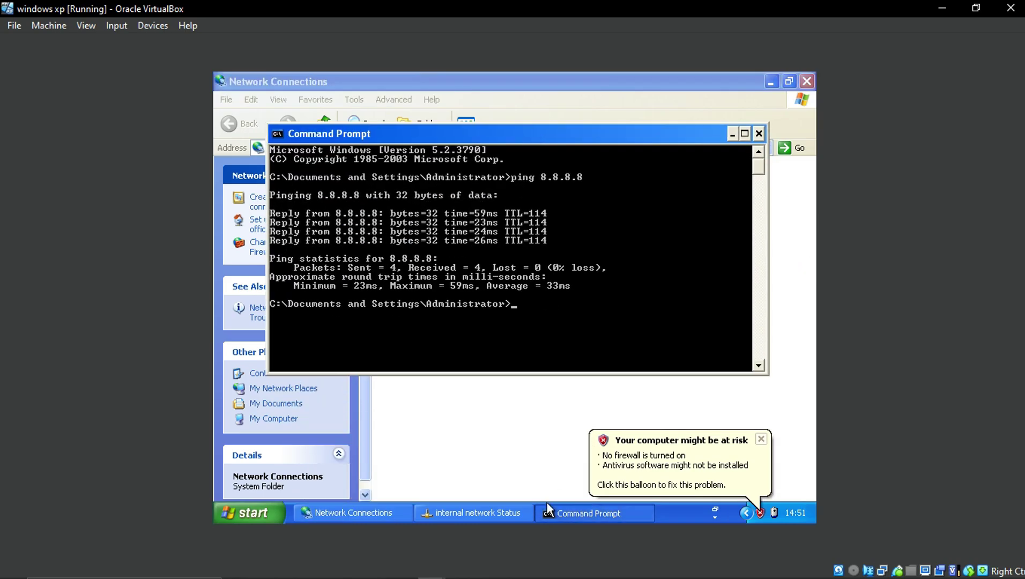
click(483, 513)
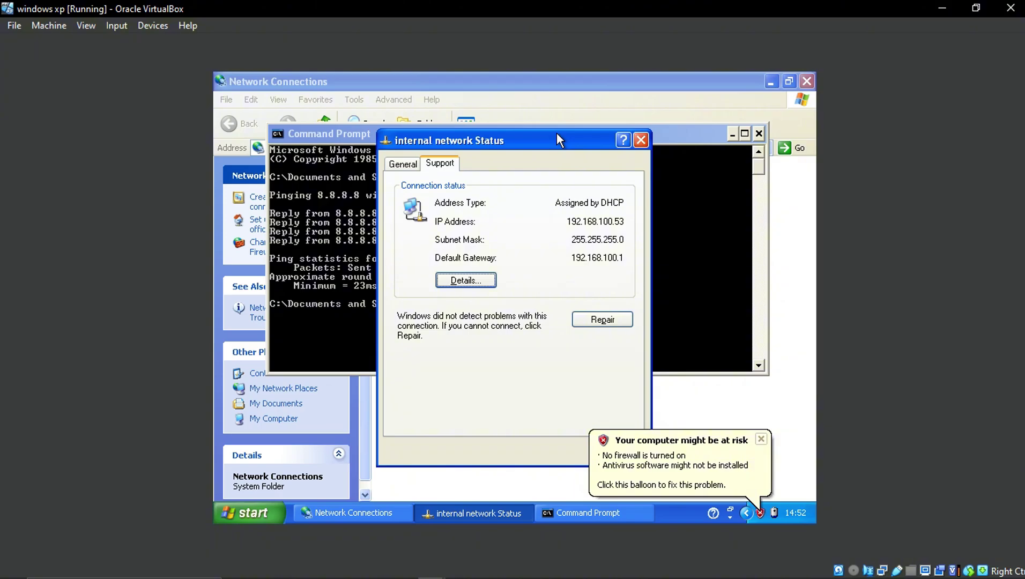
click(539, 99)
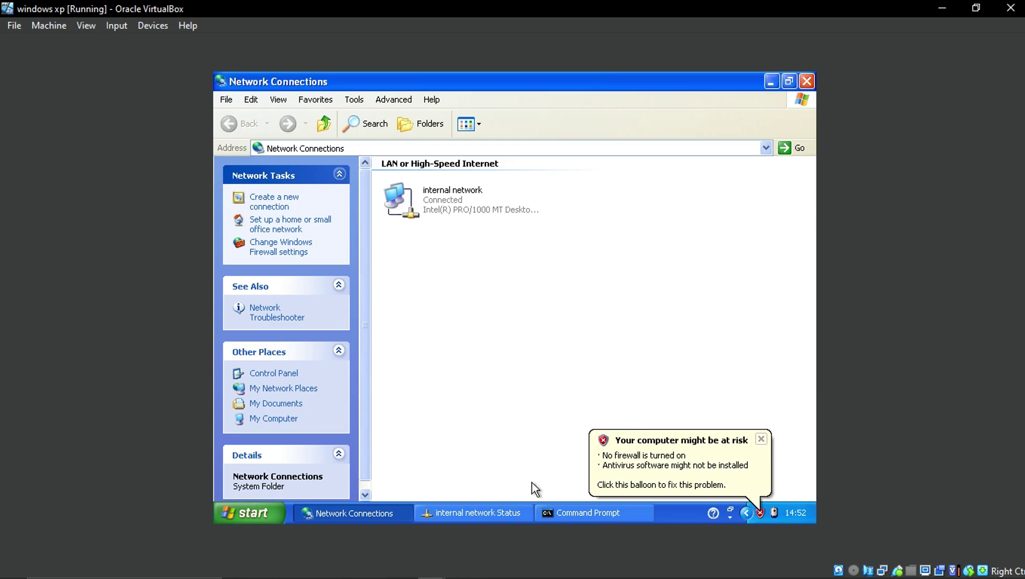
Step: Shut down the Windows XP guest and select the windows xp machine in the VirtualBox machine list
click(282, 510)
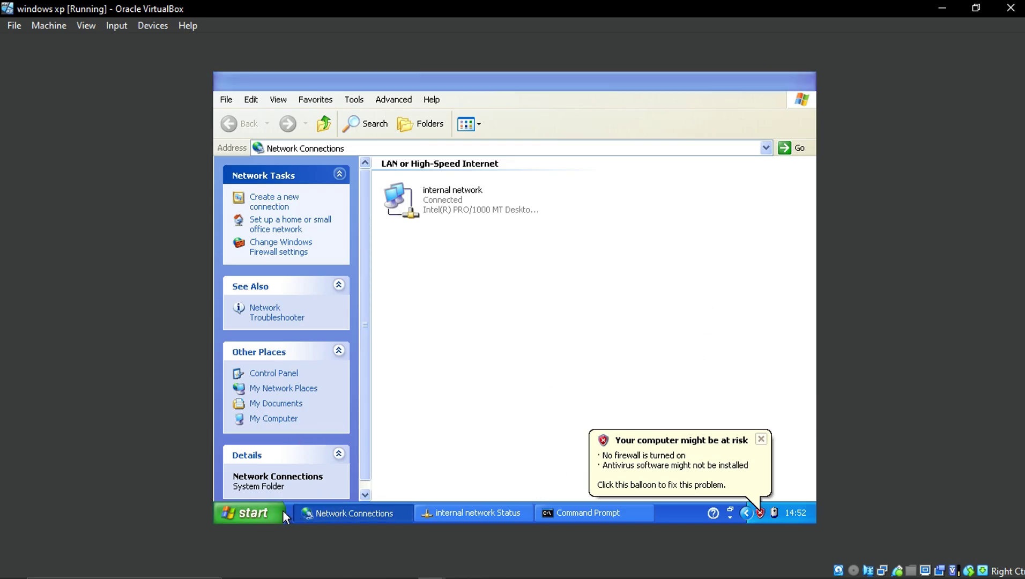
click(449, 484)
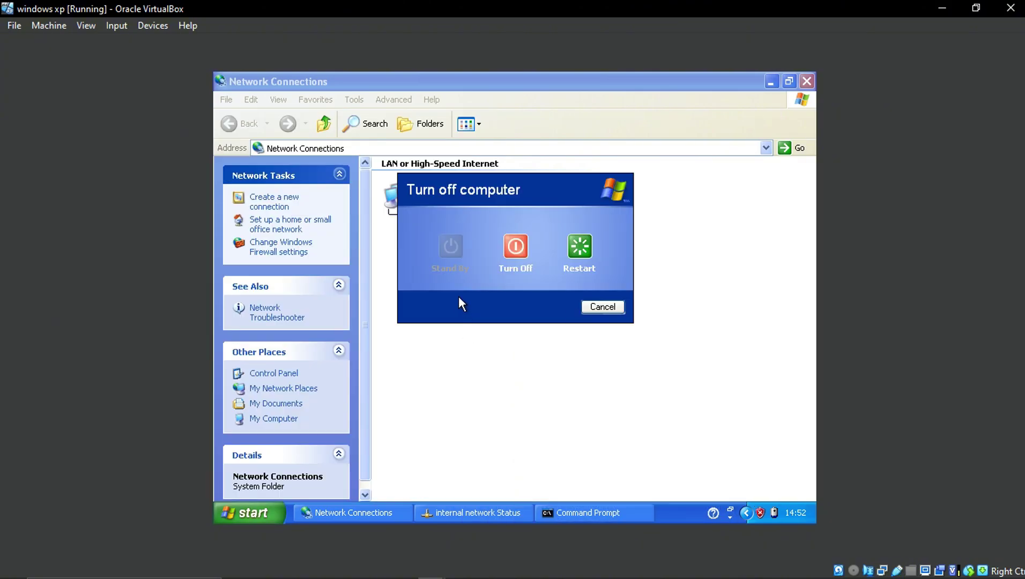
click(525, 264)
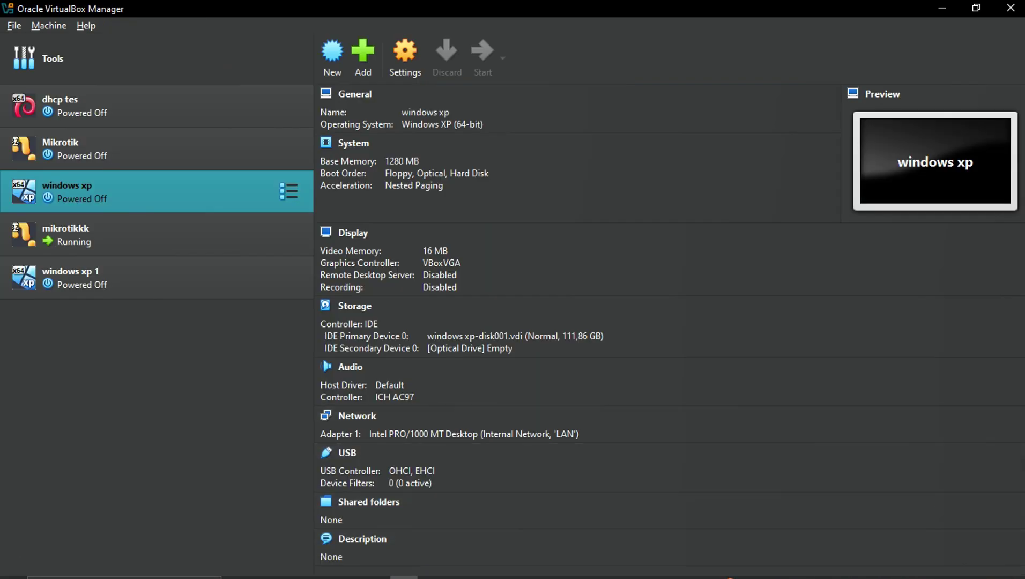
click(156, 278)
click(155, 192)
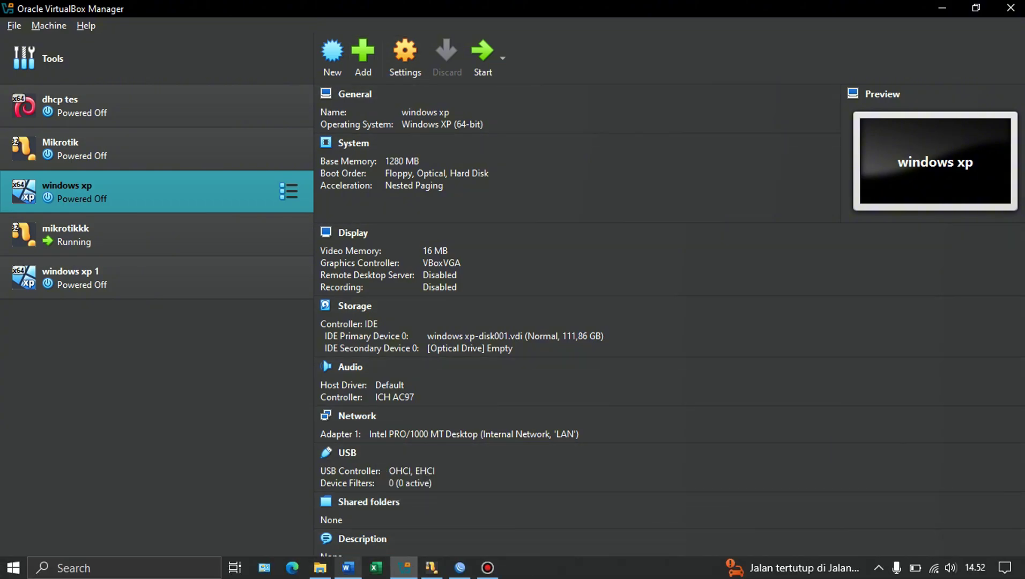
Step: Switch to the Word exam document and look through its equipment list and router configuration tasks
click(349, 569)
scroll(509, 322, up, 3)
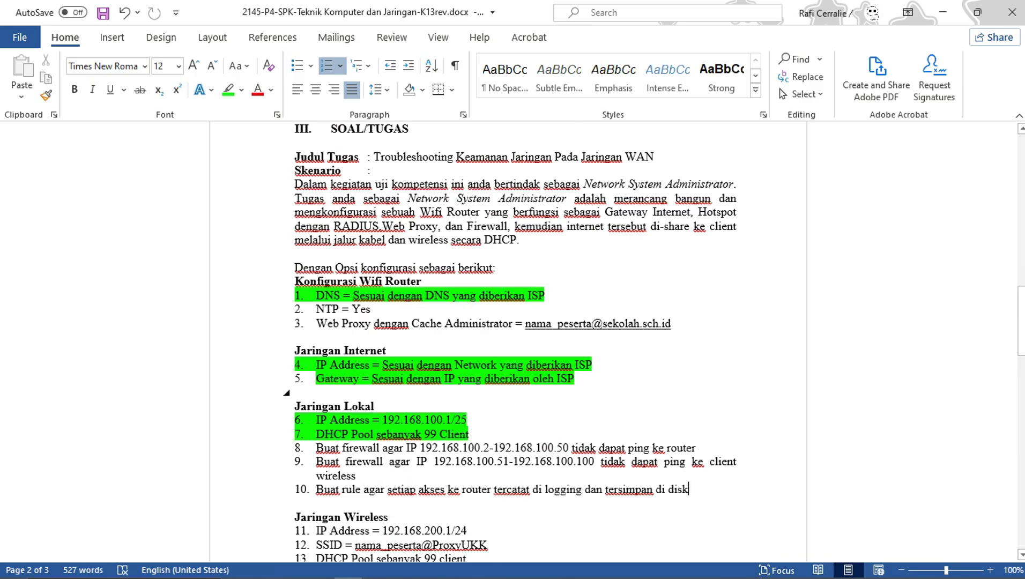
scroll(509, 322, up, 20)
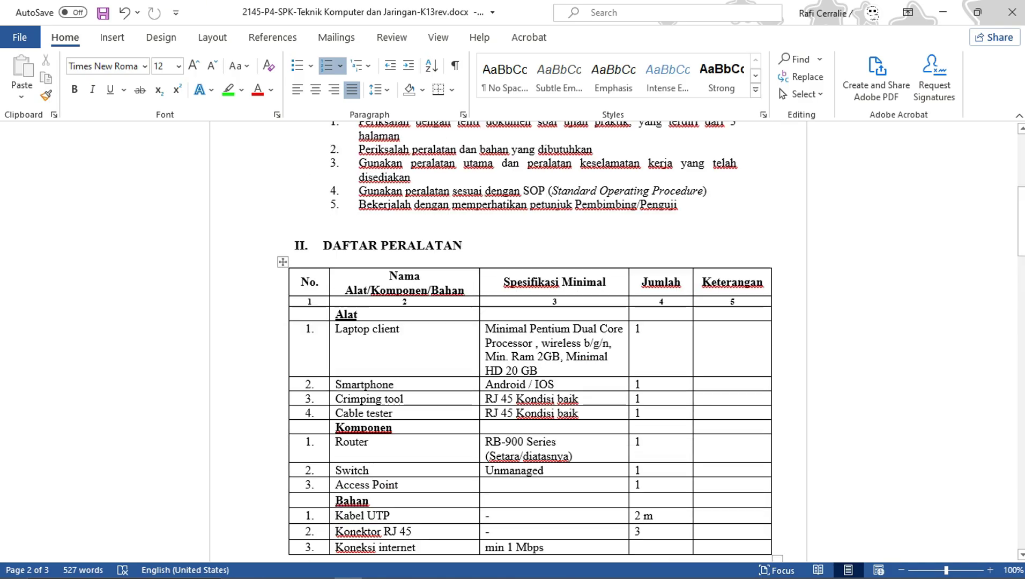
scroll(510, 344, down, 16)
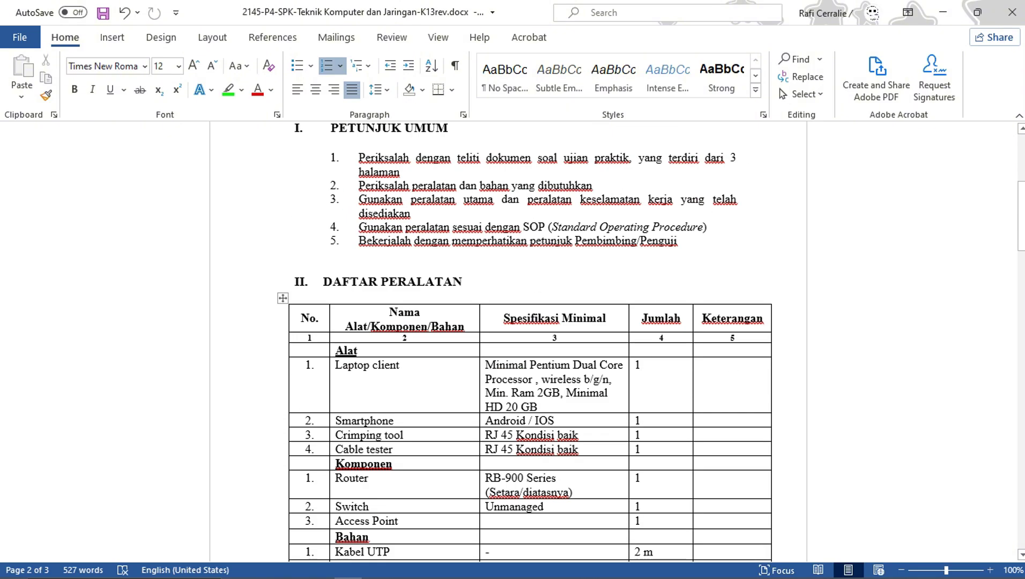
scroll(509, 343, down, 6)
scroll(509, 343, up, 2)
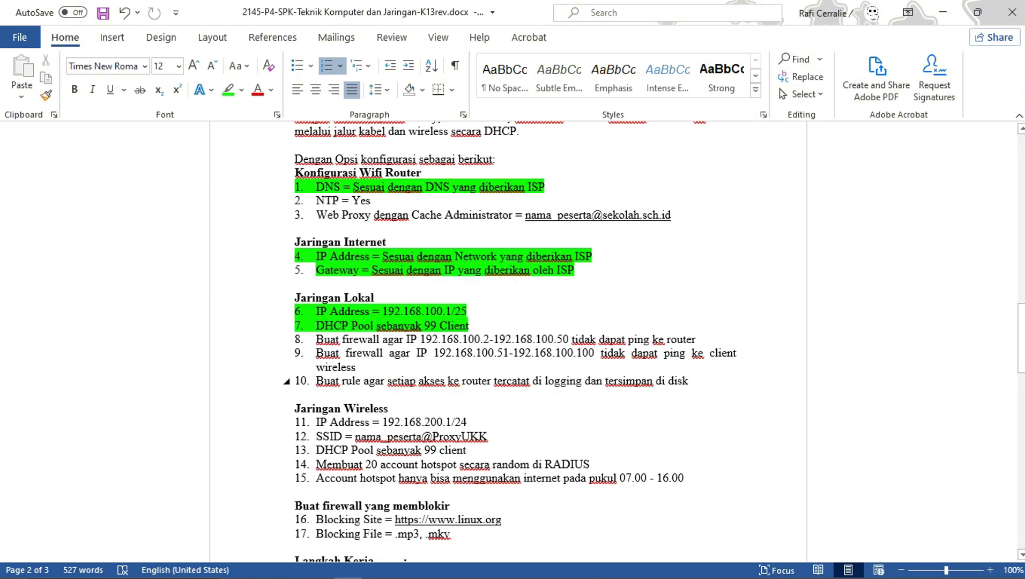
scroll(510, 343, up, 2)
Step: Review the green-highlighted DNS, internet IP address, gateway, local IP address and DHCP pool tasks
drag(317, 296, 387, 295)
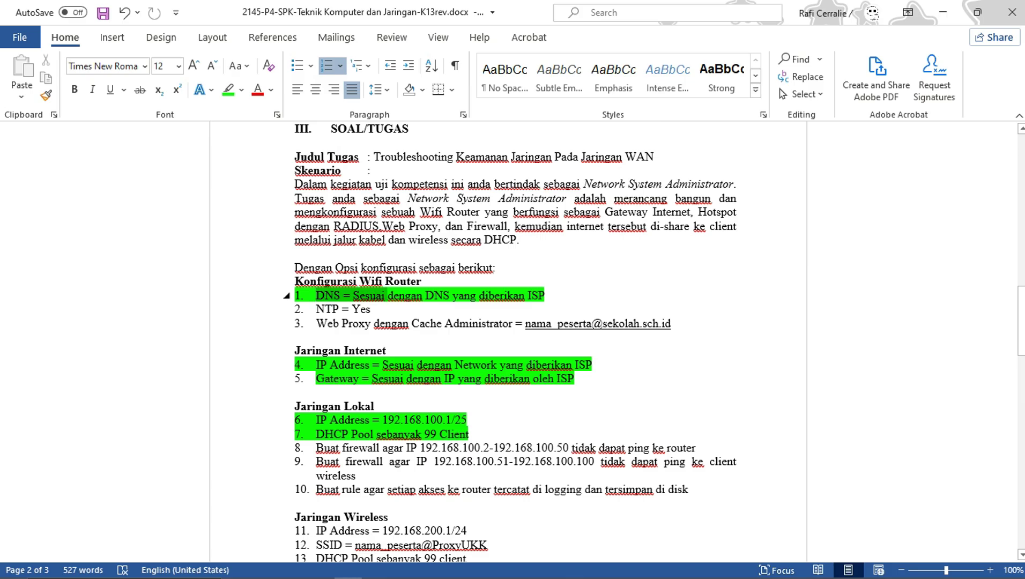
click(338, 366)
drag(321, 365, 527, 366)
click(379, 378)
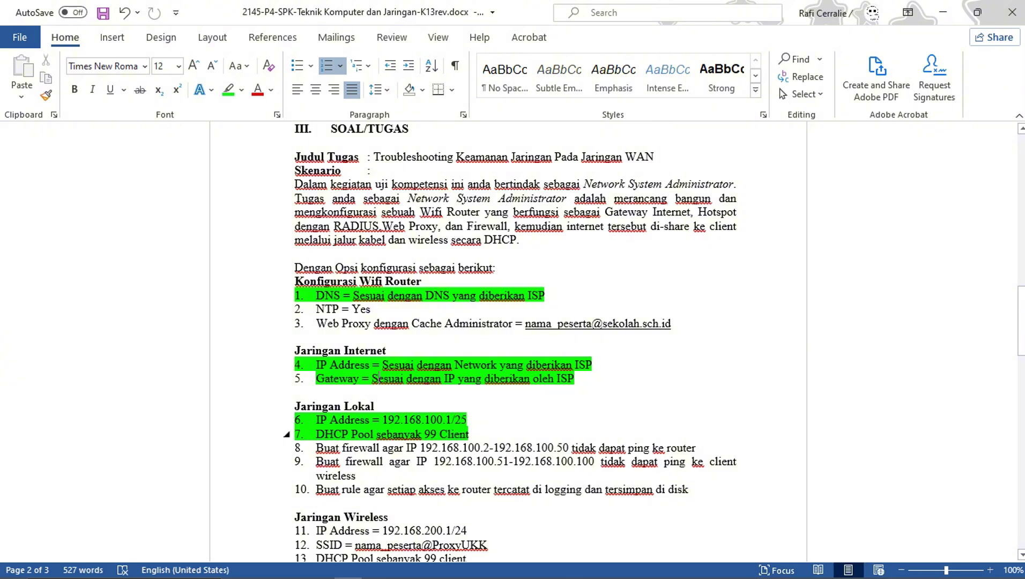
drag(301, 420, 386, 421)
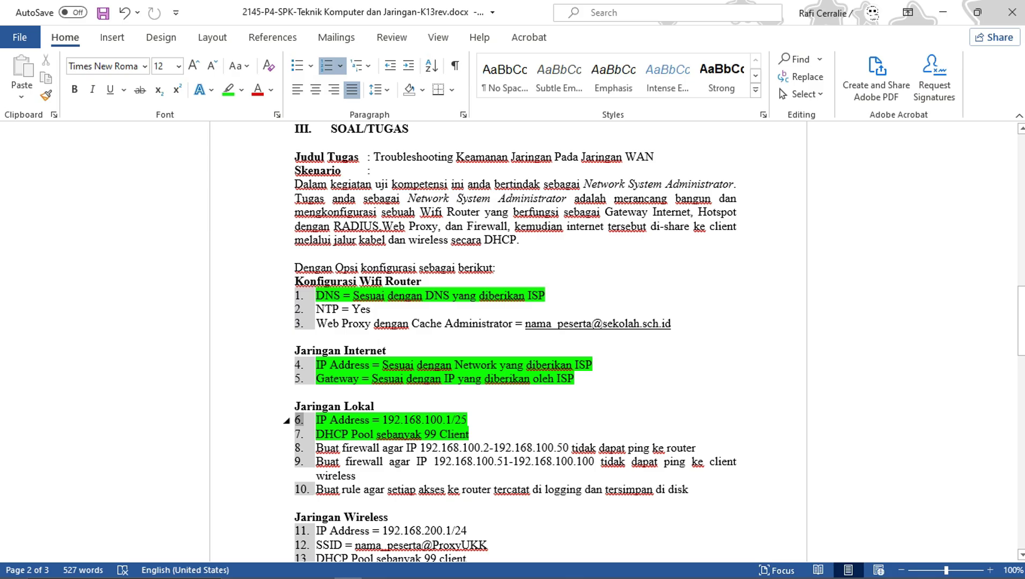
click(406, 434)
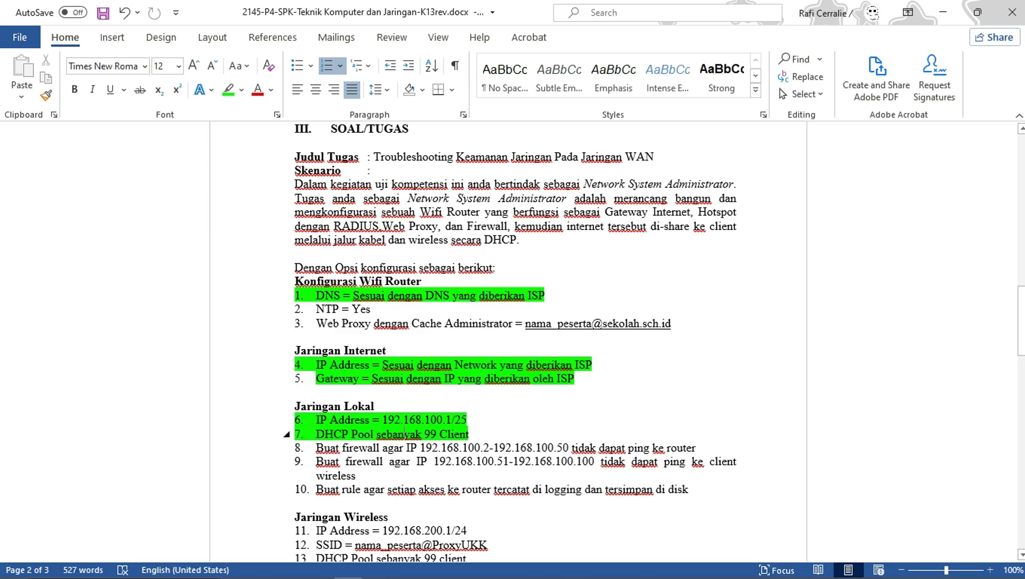
Step: Read local network tasks 8 and 9 about the firewall rules restricting ping for the given IP ranges
scroll(452, 434, down, 1)
scroll(451, 434, down, 2)
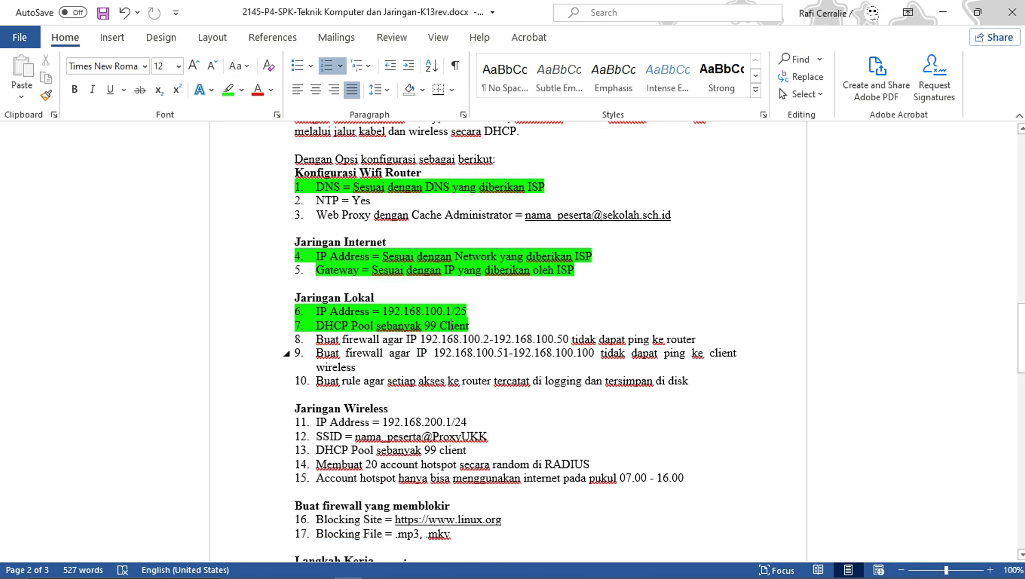
drag(317, 340, 638, 367)
click(570, 353)
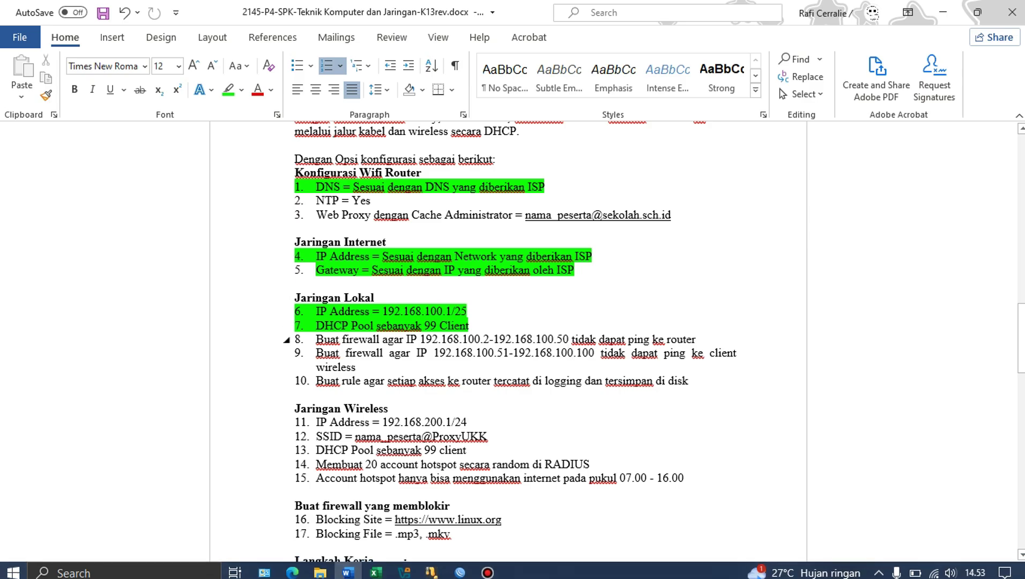
drag(317, 339, 700, 339)
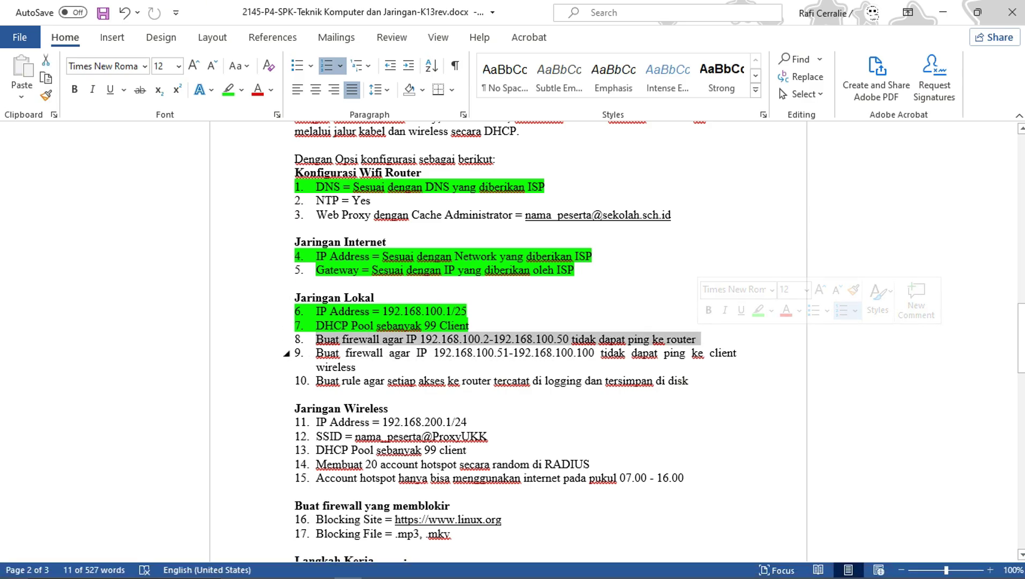
click(633, 354)
Step: Switch to WinBox and start a new firewall filter rule on the MikroTik router
mouse_move(459, 574)
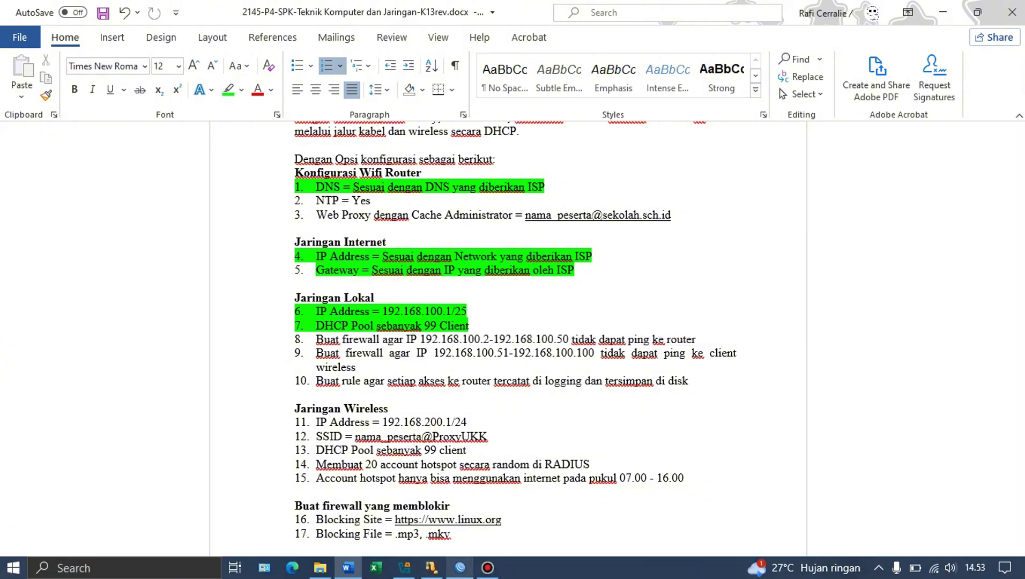
click(460, 567)
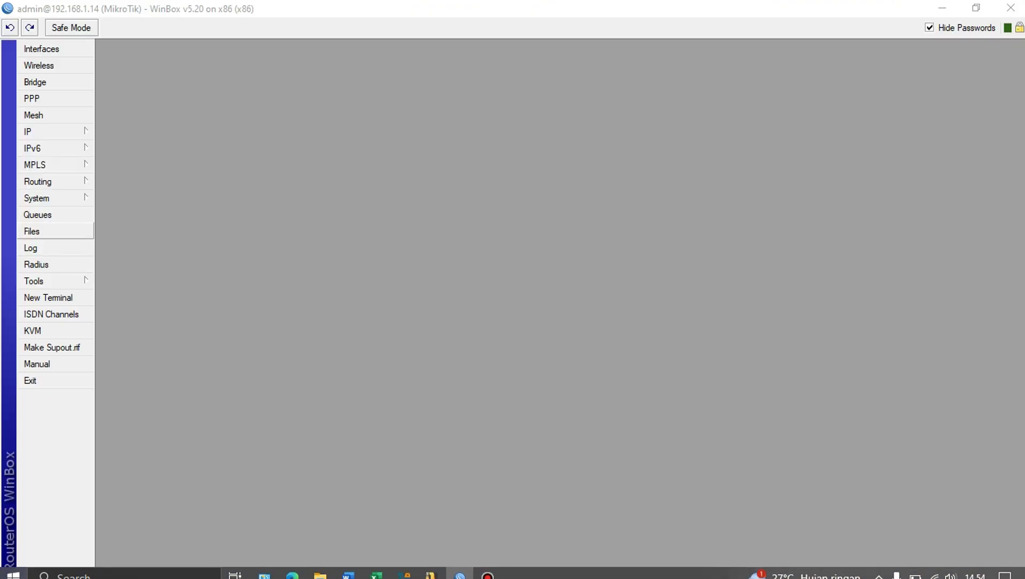
click(38, 131)
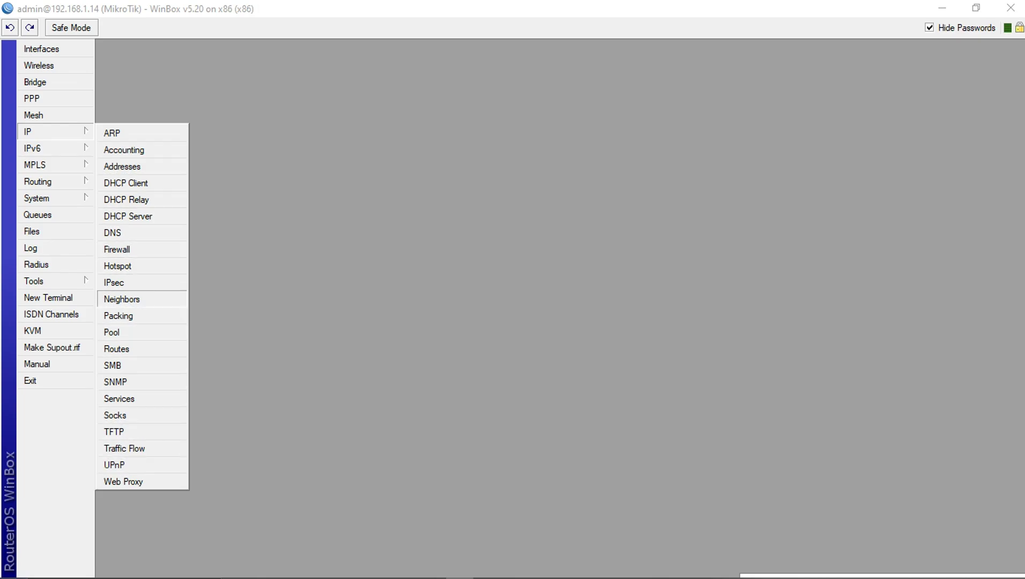
click(117, 249)
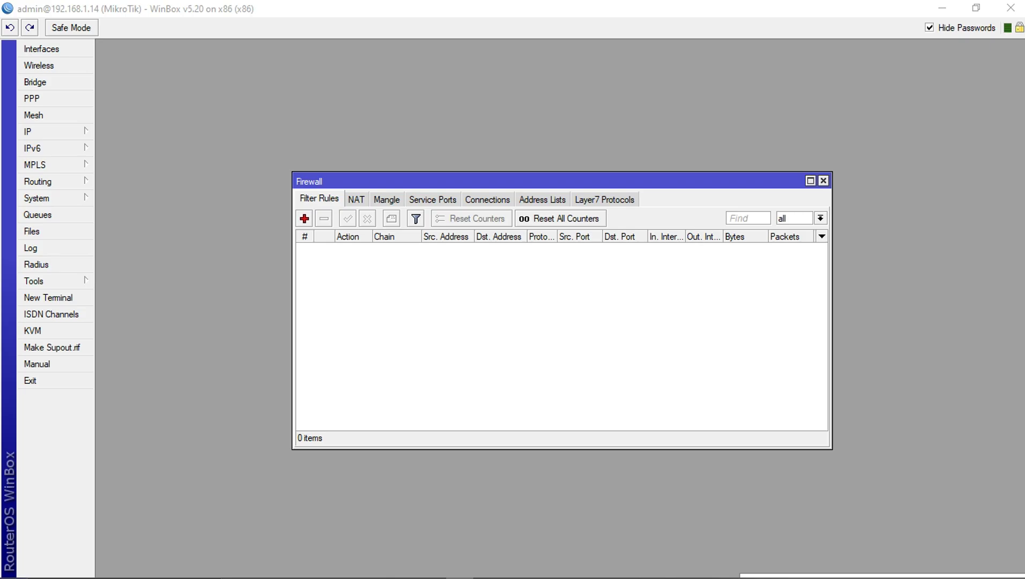
click(305, 218)
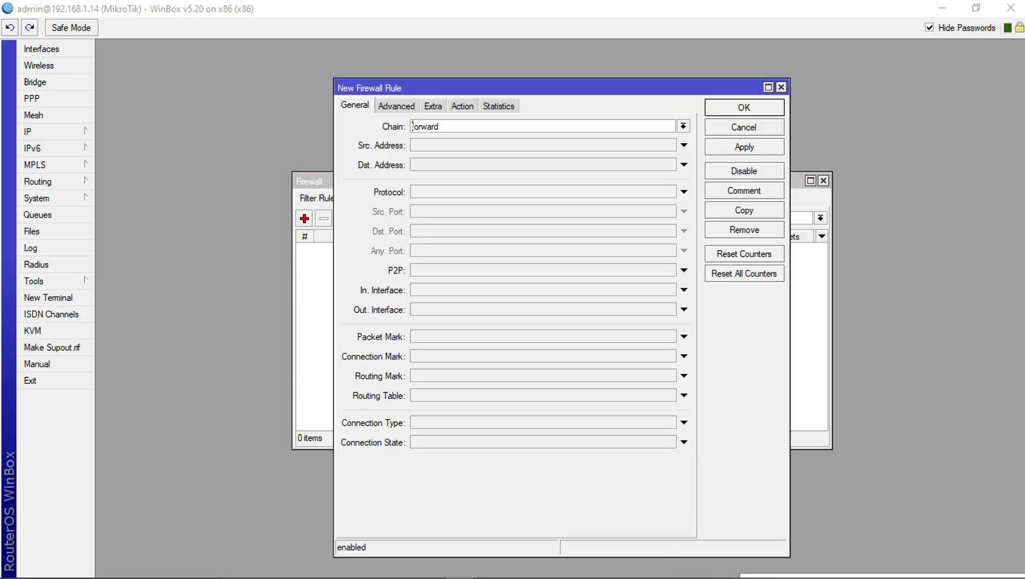
drag(386, 87, 516, 69)
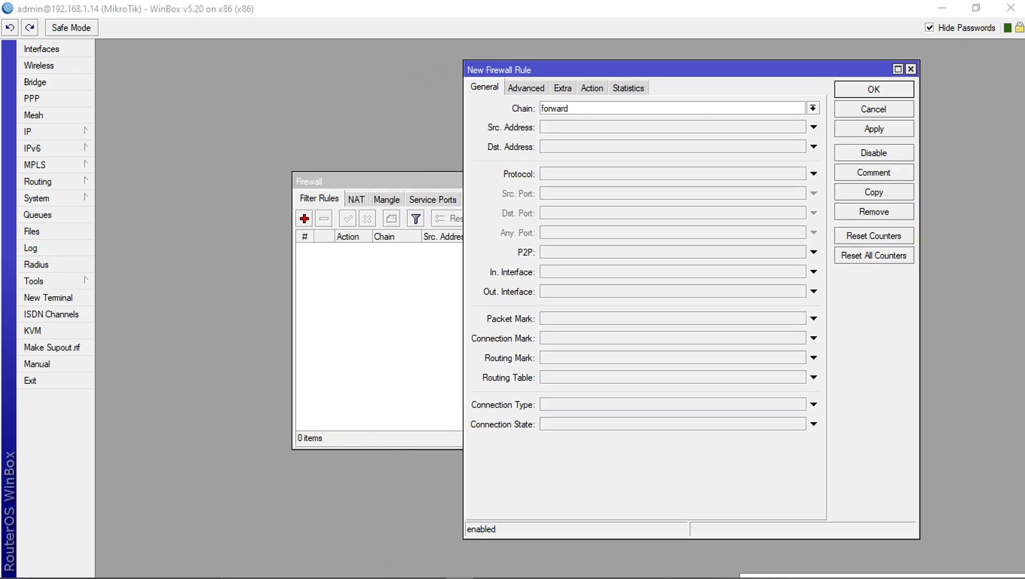
Step: Set the new firewall rule's chain to input and enable its source and destination address fields
double_click(543, 109)
click(814, 108)
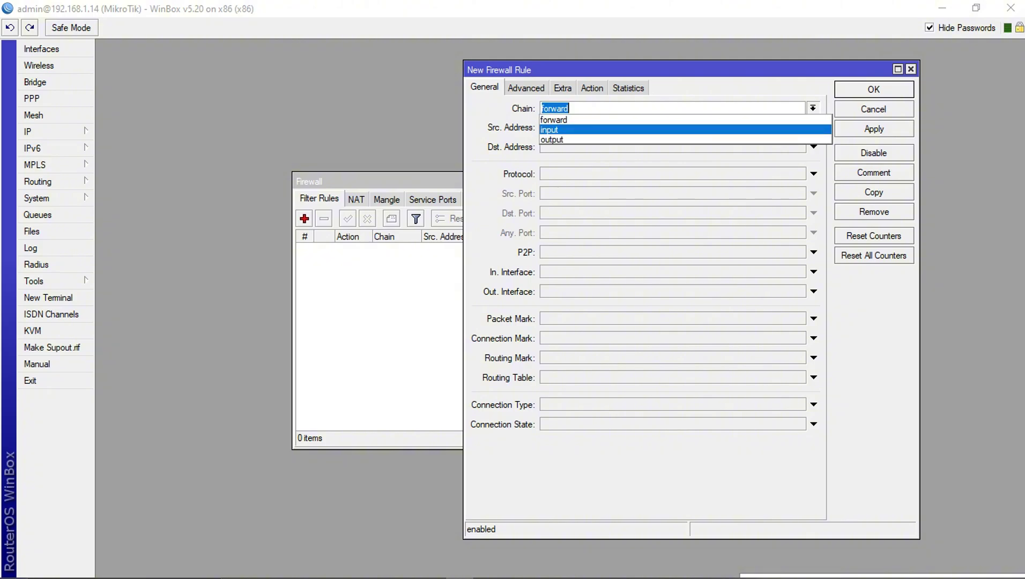
key(Return)
click(813, 127)
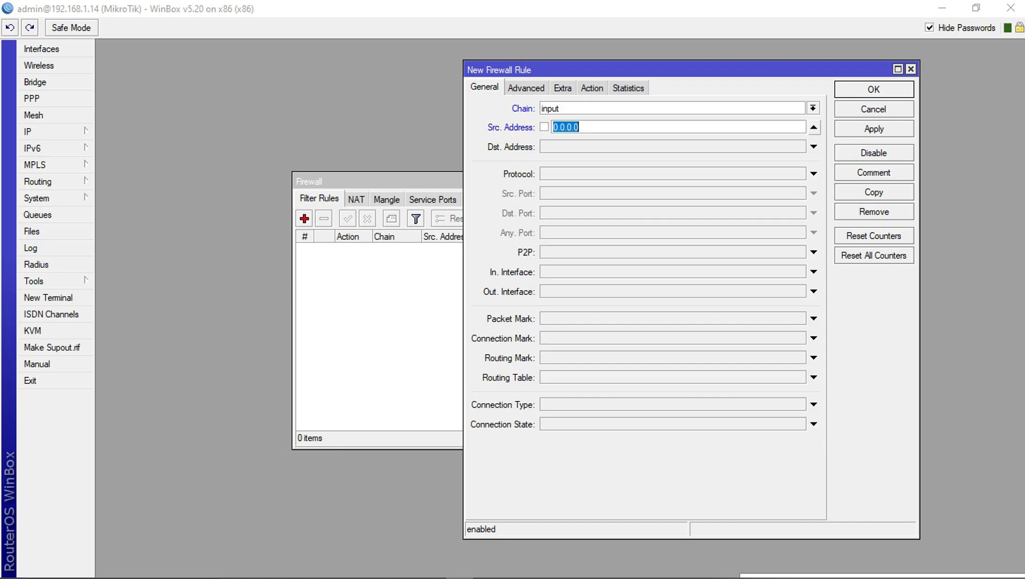
click(813, 146)
click(565, 127)
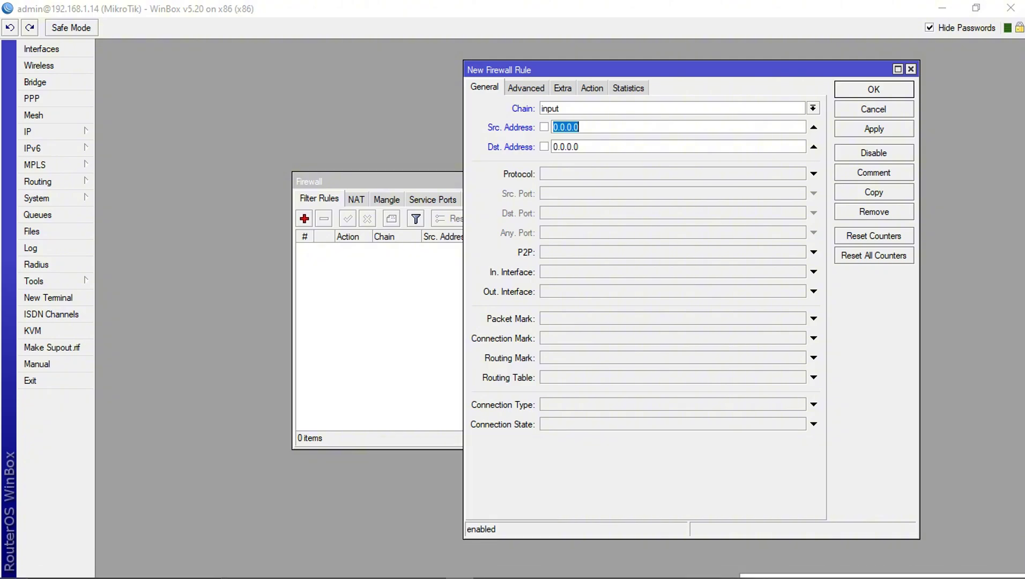
drag(590, 70, 611, 61)
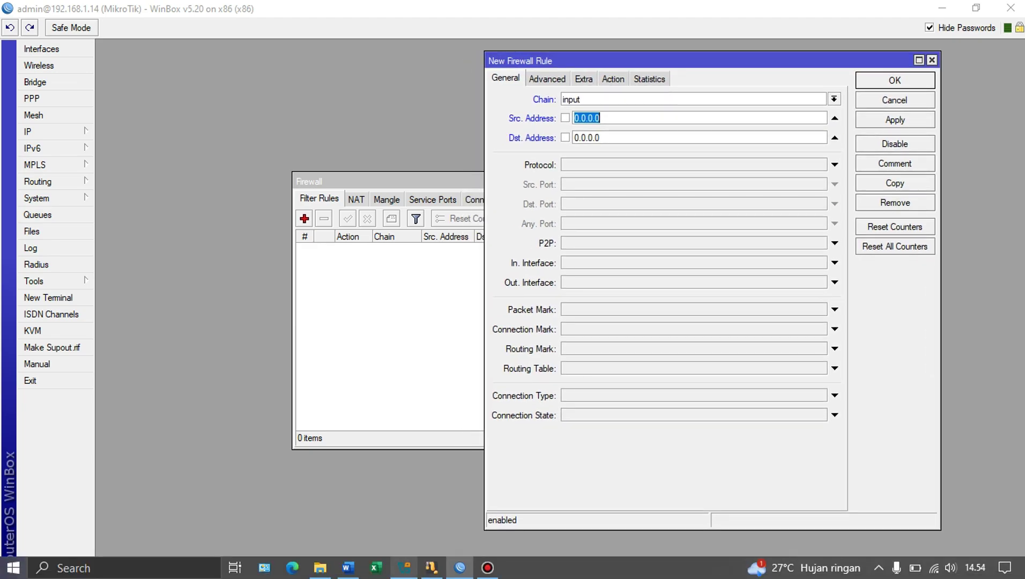
Step: Look up the IP range of task 8 in Word and set the rule's source address to 192.168.100.2-192.168.100.50 in WinBox
click(349, 568)
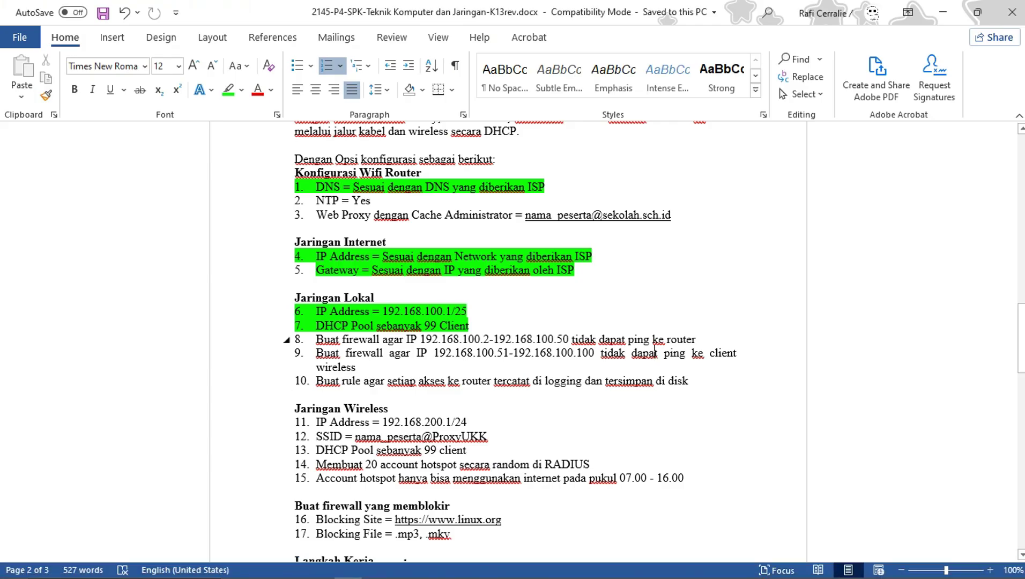
drag(420, 339, 571, 339)
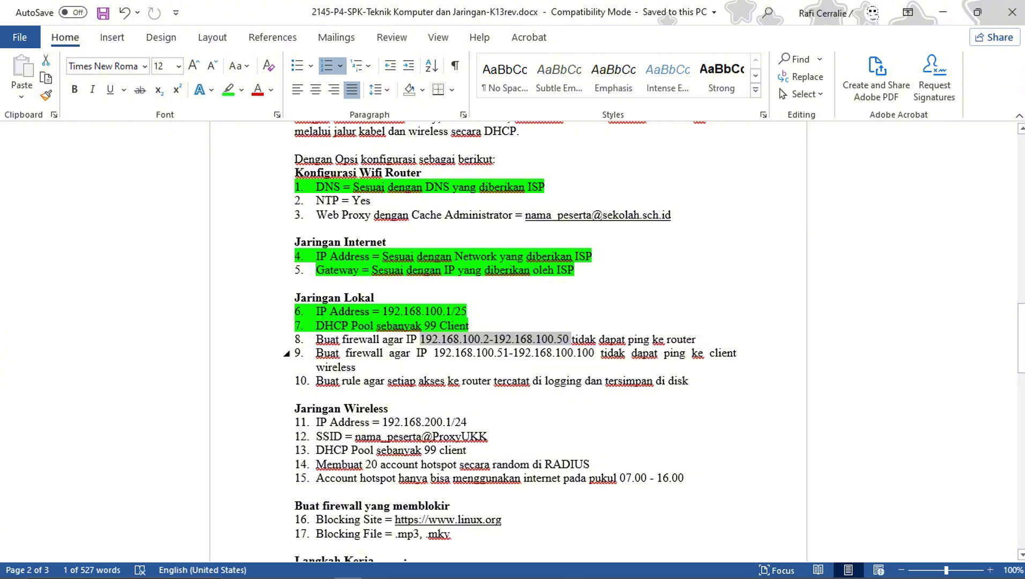
click(542, 339)
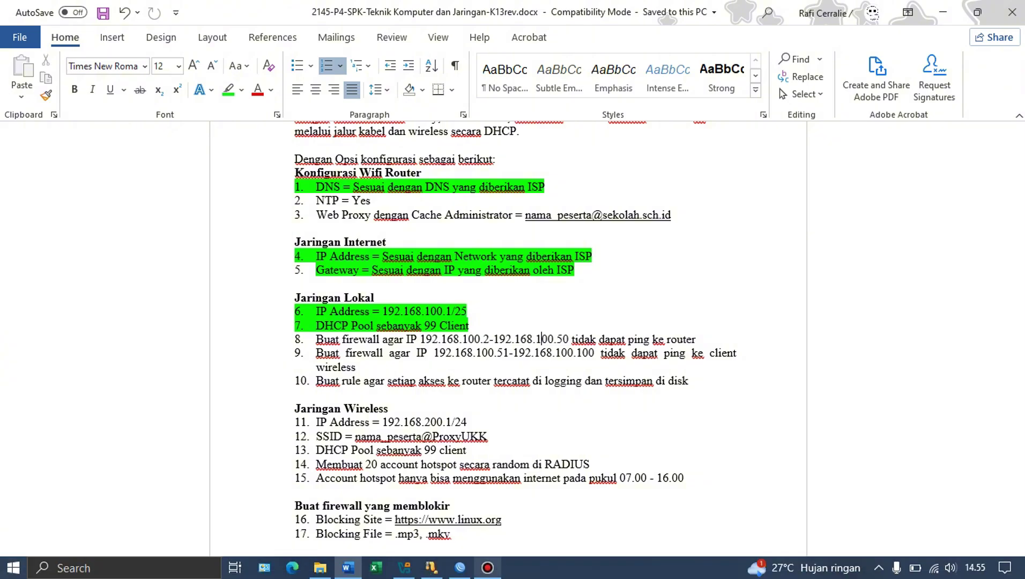
click(460, 568)
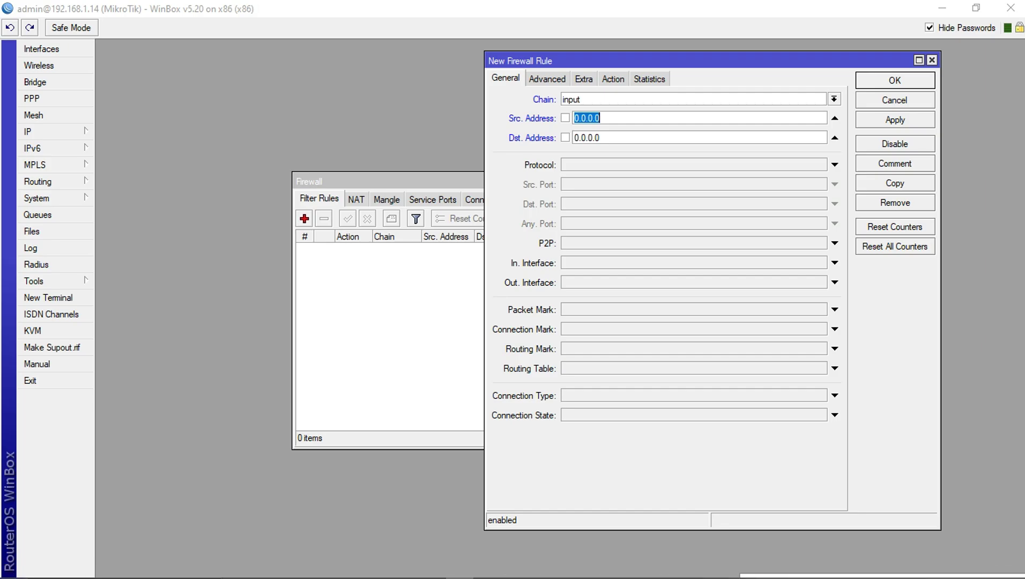
text(192.168.100.2-192)
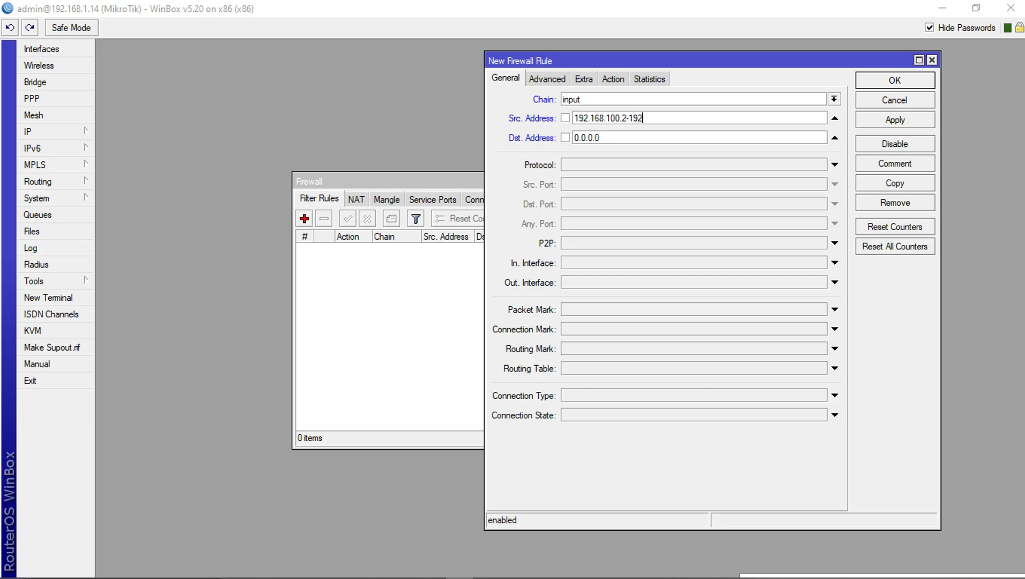
text(.168.100.50)
Step: Recheck task 8 in Word and set the new firewall rule's destination address to 192.168.100.1 in WinBox
click(601, 137)
click(835, 138)
click(835, 138)
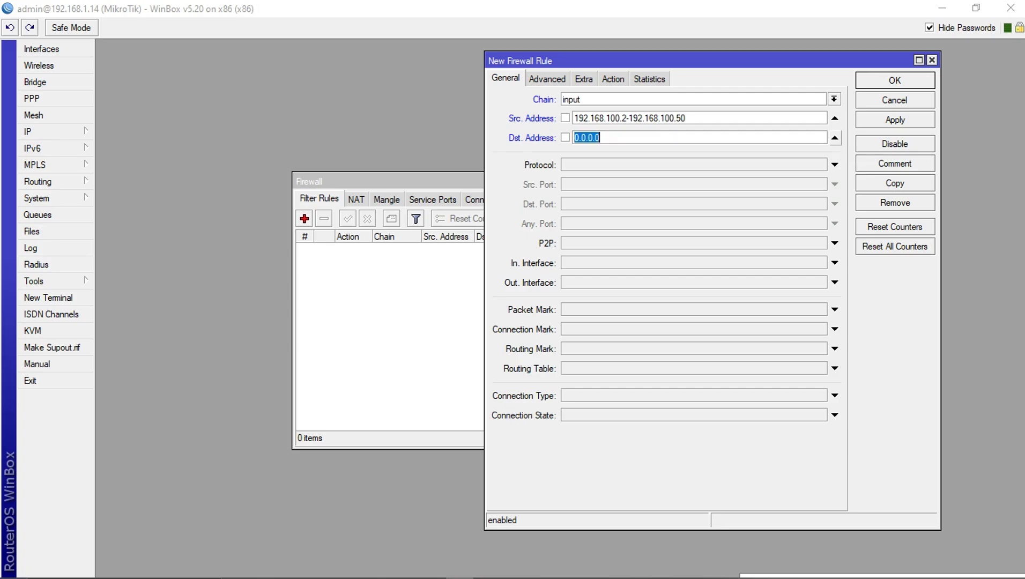
click(835, 138)
click(835, 138)
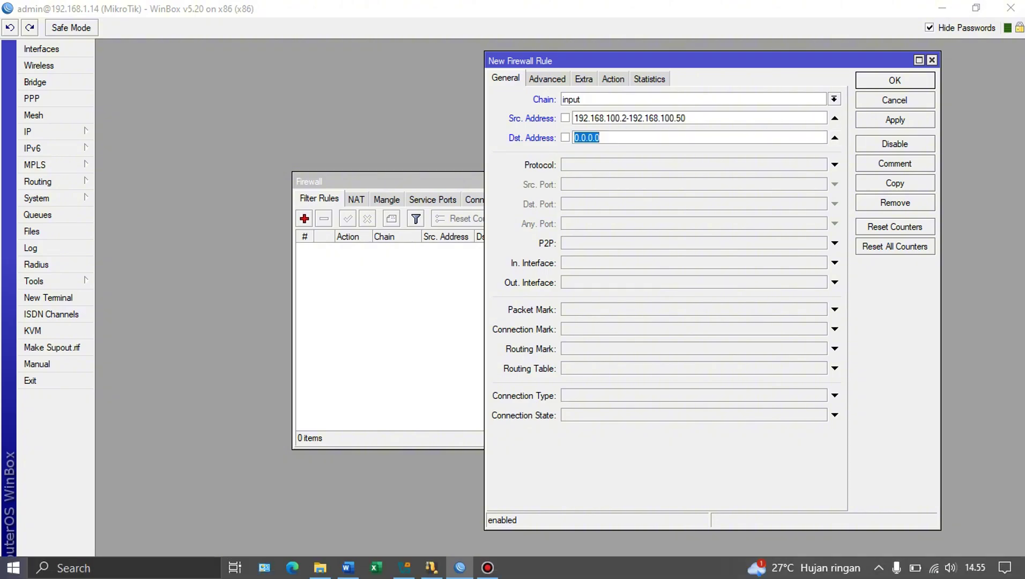
mouse_move(404, 567)
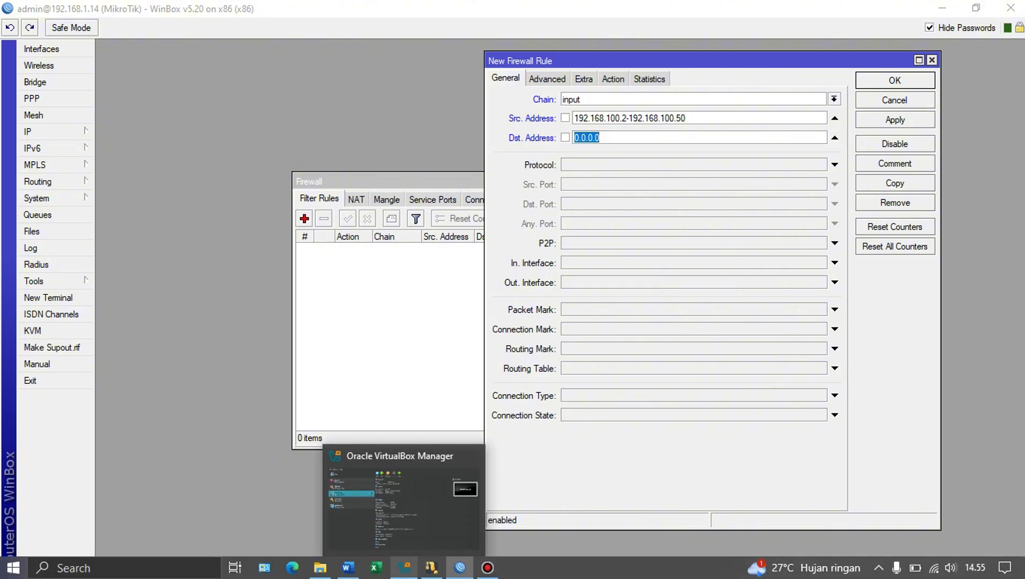
click(348, 568)
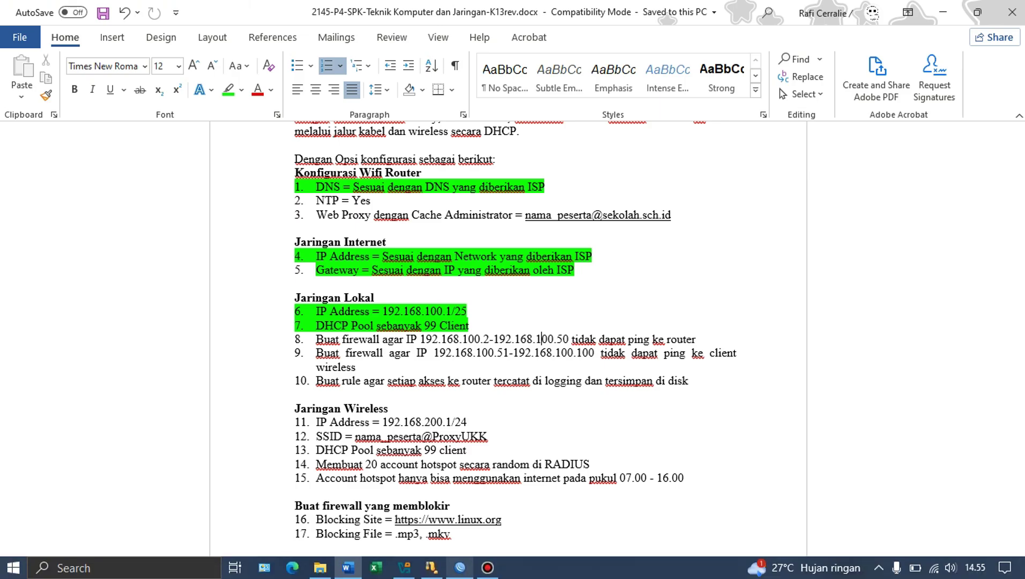
mouse_move(460, 567)
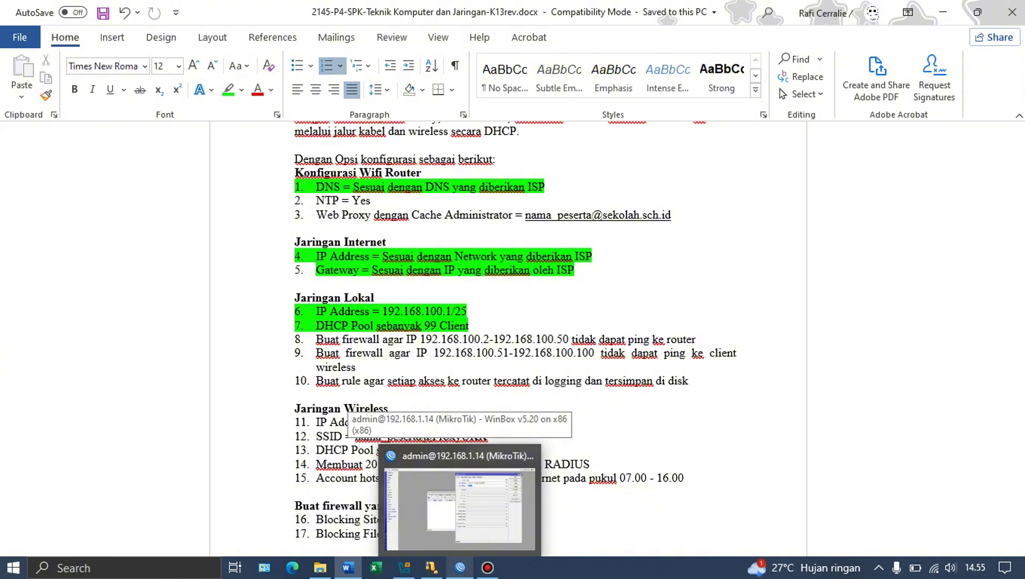
click(460, 509)
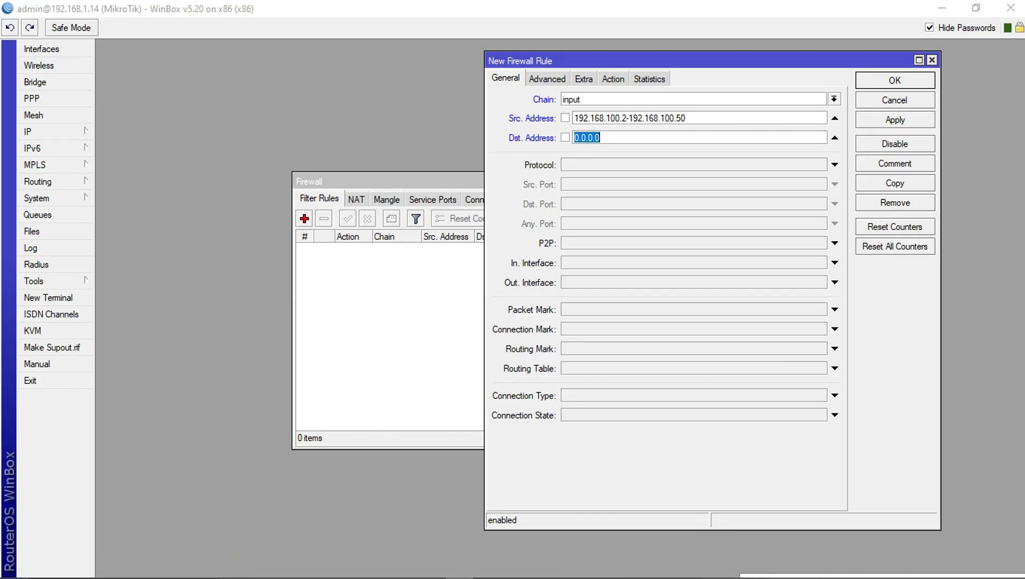
text(192.168.100.1)
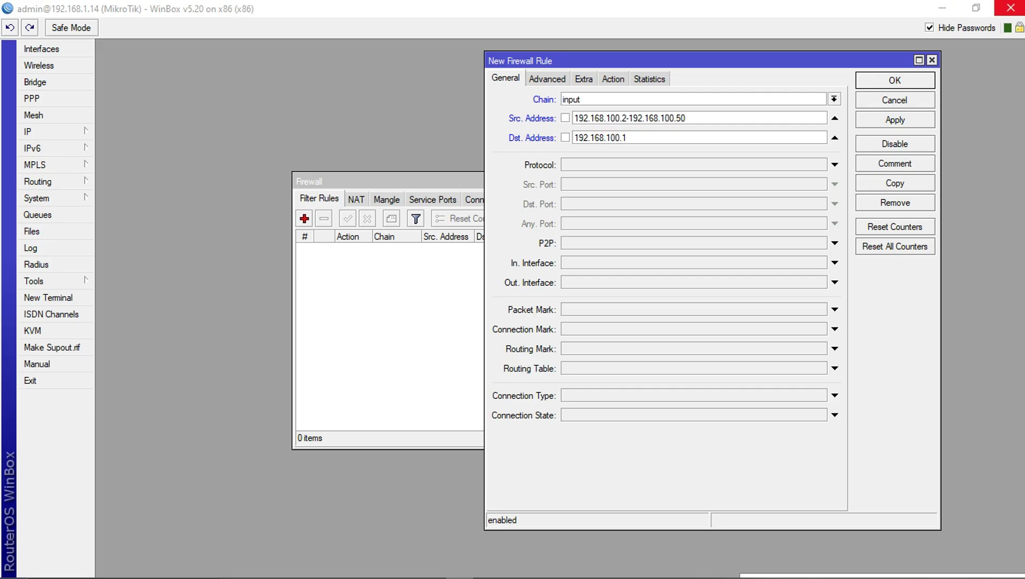
Step: Open the router's IP address list beside the new rule and check the LAN interface's address against the rule's destination
drag(590, 61, 329, 75)
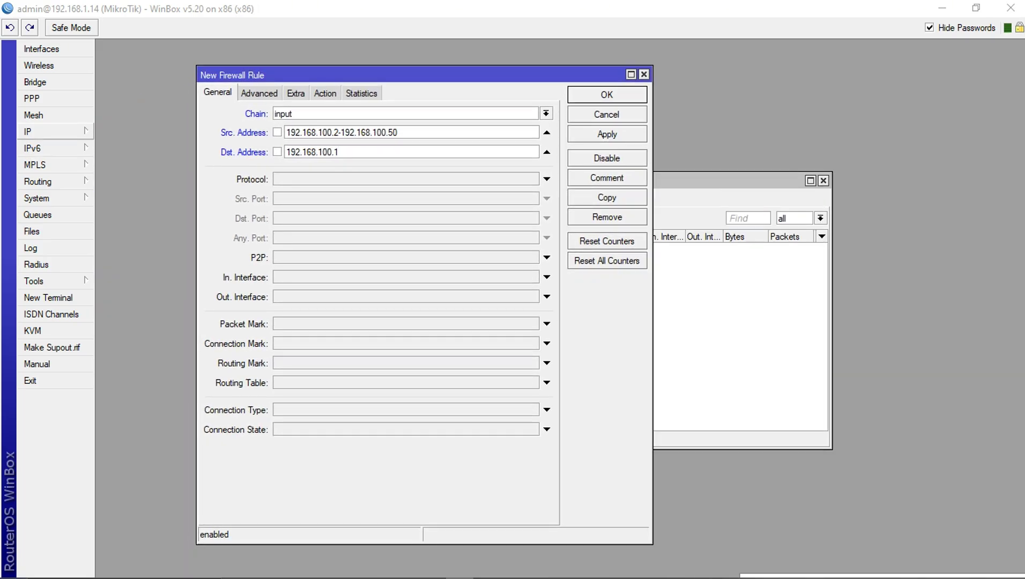
click(27, 131)
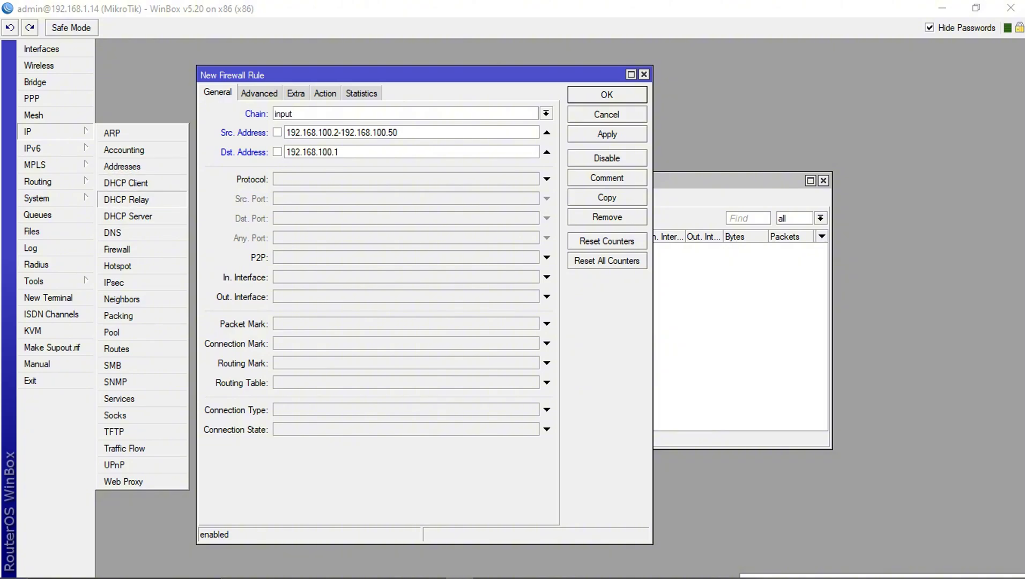
click(121, 166)
drag(483, 191, 782, 137)
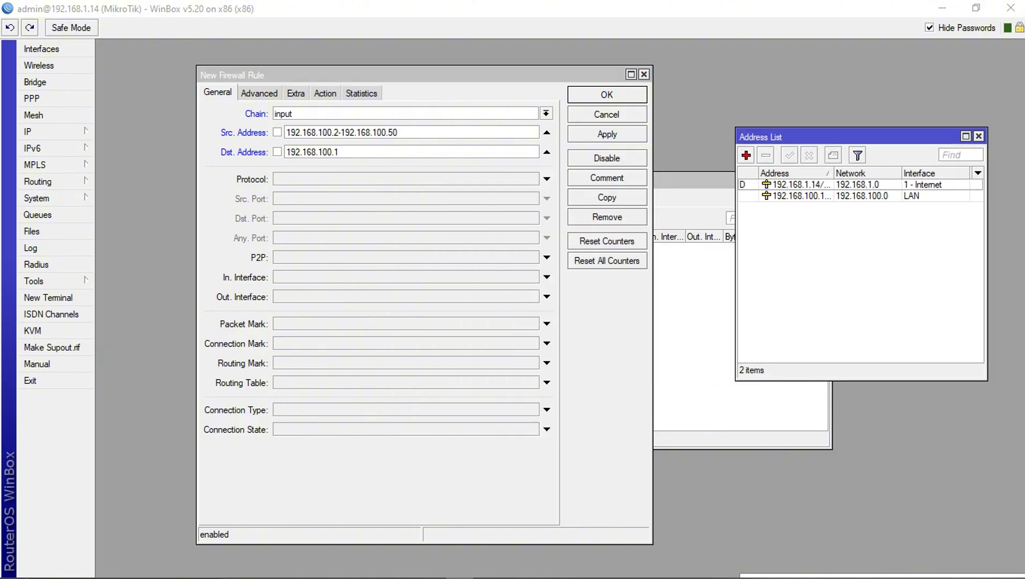
click(799, 195)
drag(834, 173, 848, 173)
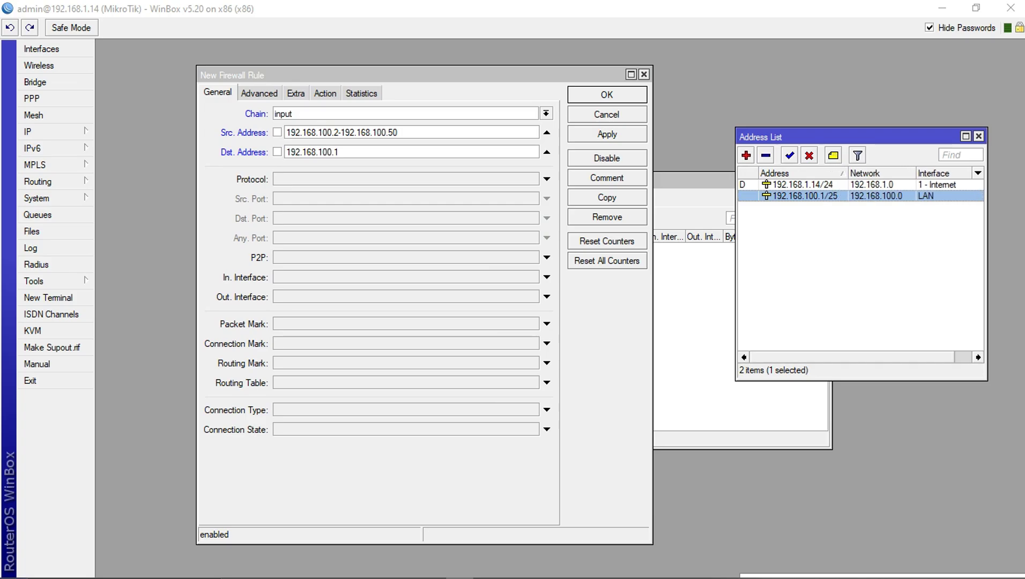
click(860, 257)
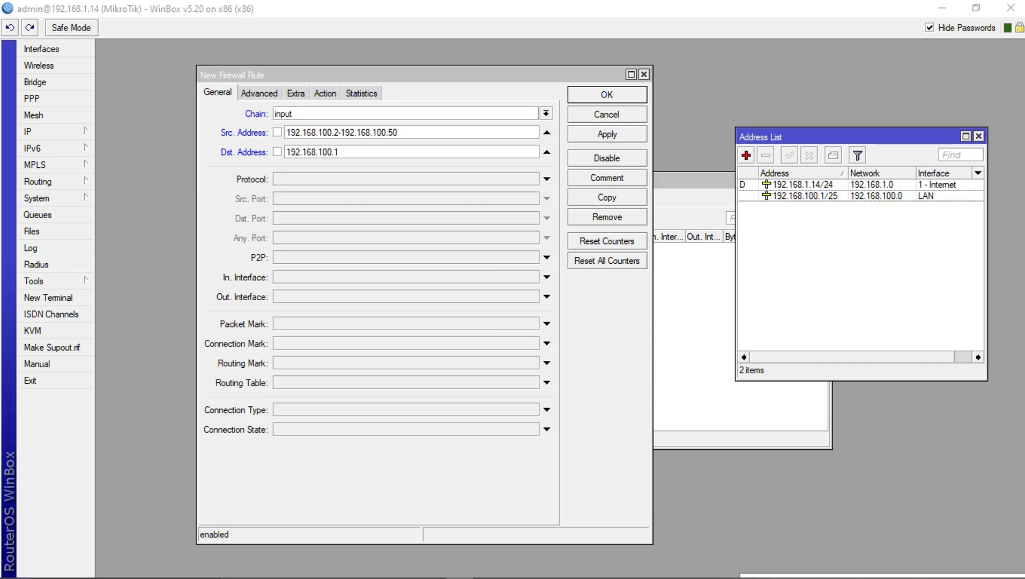
click(339, 152)
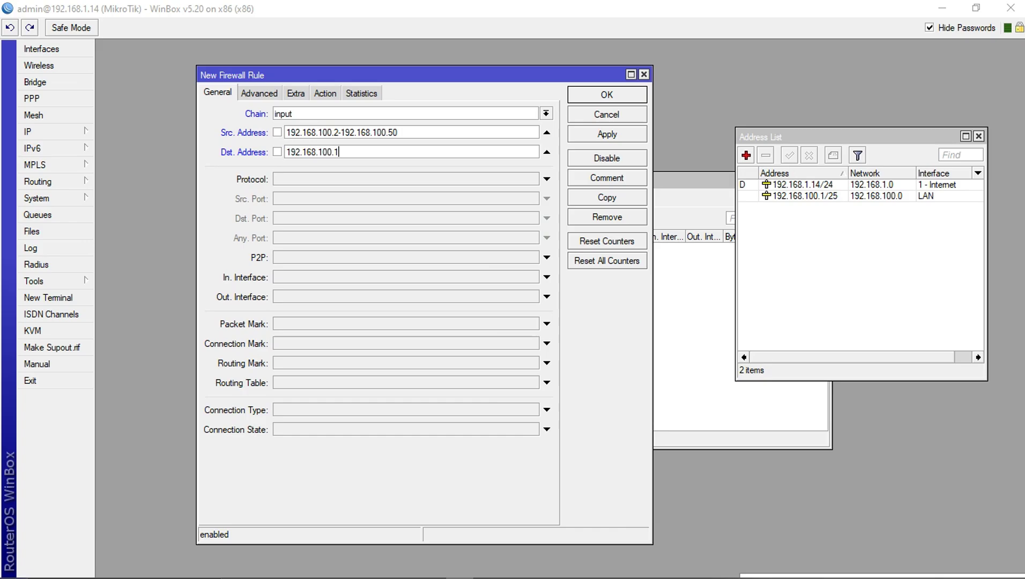
click(806, 197)
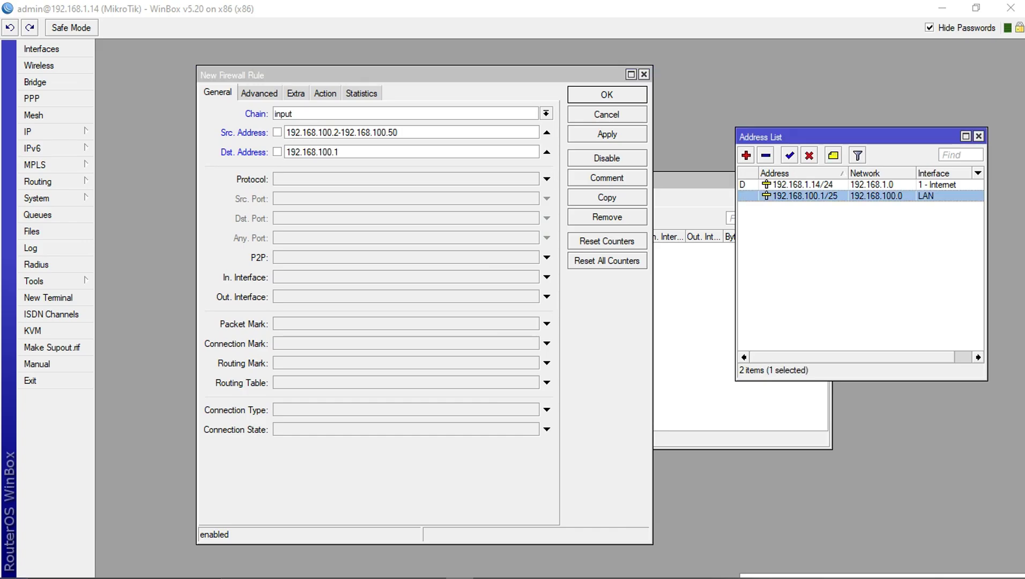
Step: Set the new firewall rule's action to drop, review its other settings, and save the rule
click(295, 93)
click(325, 93)
click(546, 113)
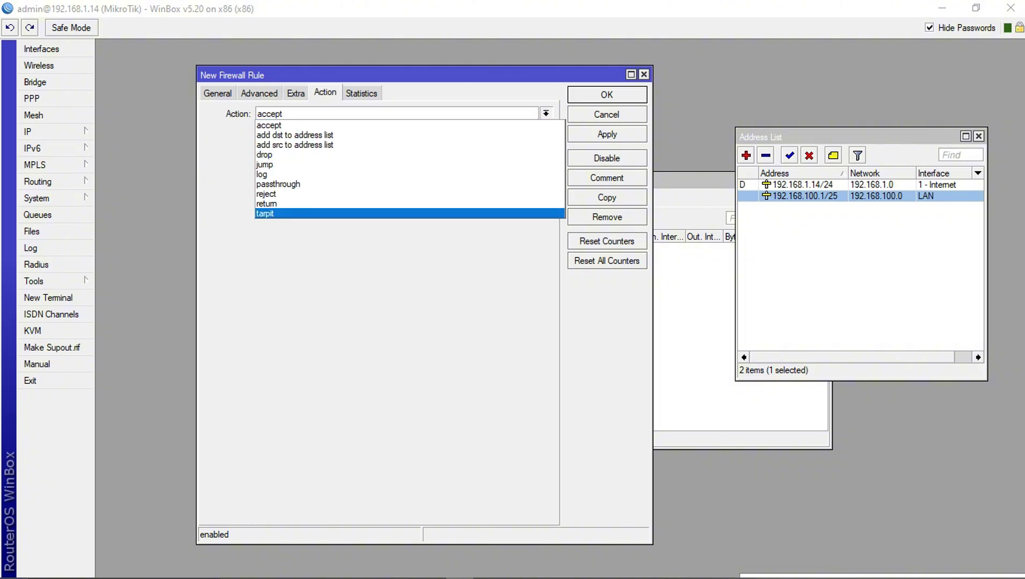
click(279, 154)
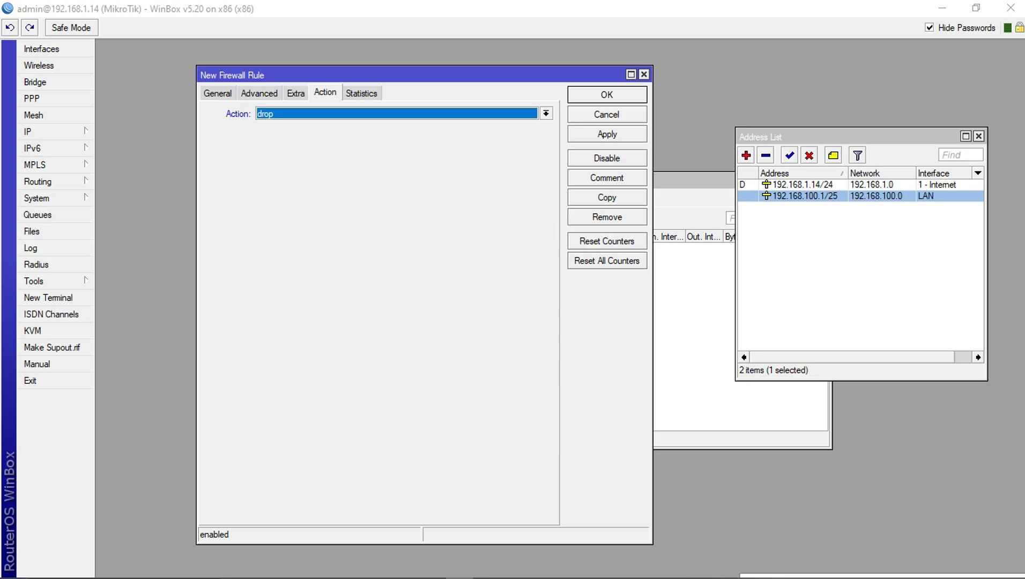
click(296, 93)
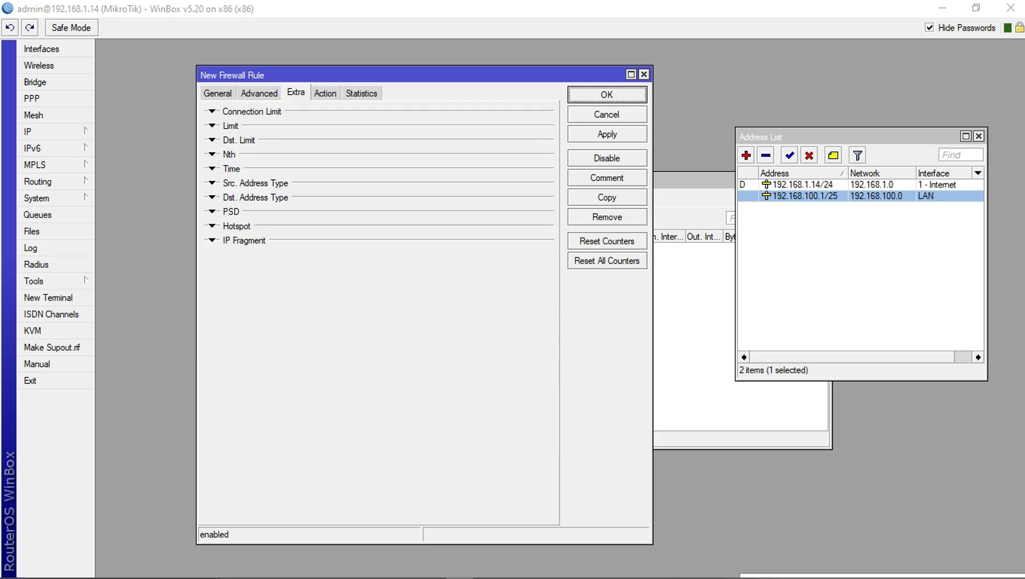
click(259, 93)
click(218, 93)
click(259, 93)
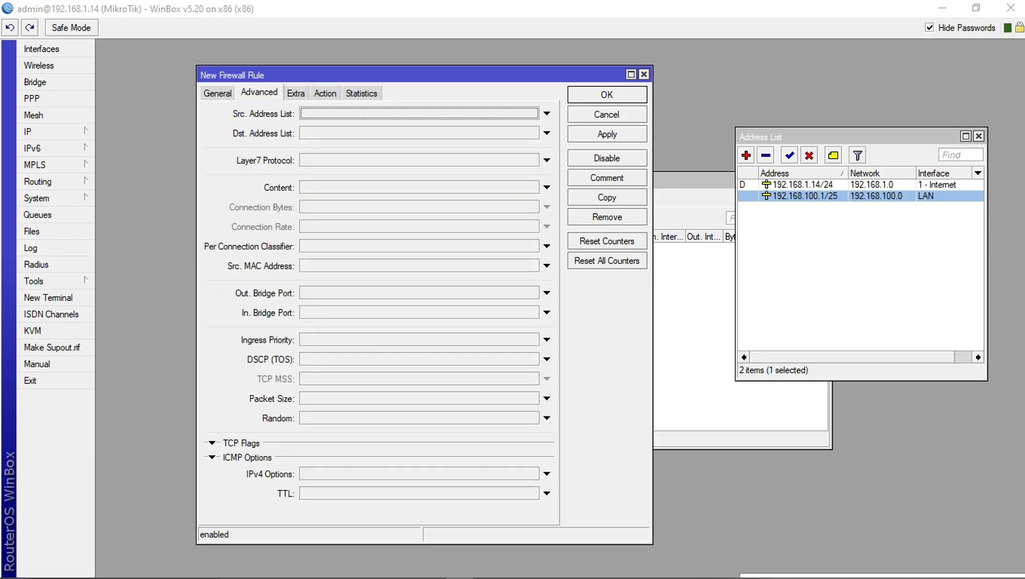
click(325, 93)
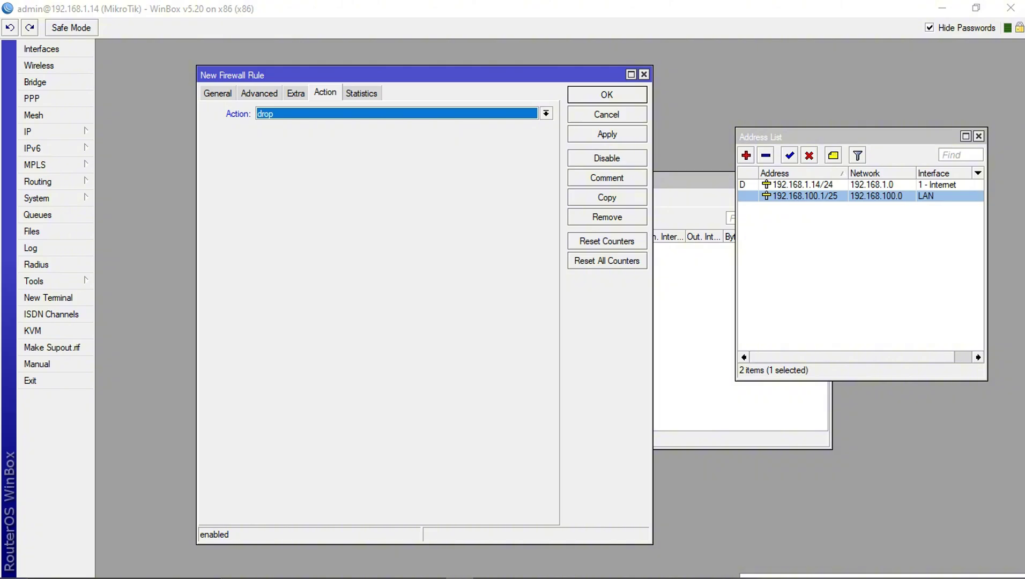
click(607, 134)
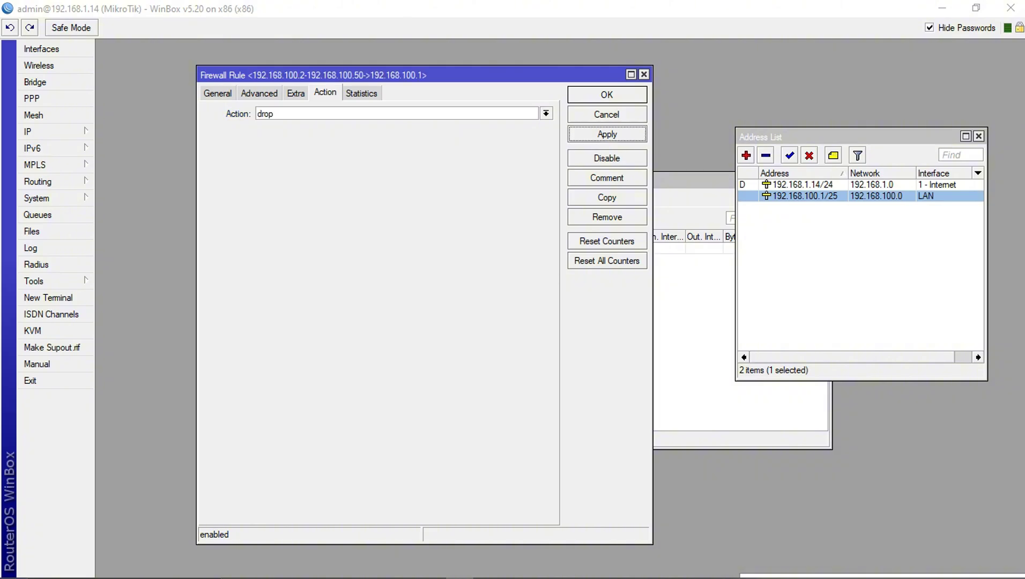
click(607, 95)
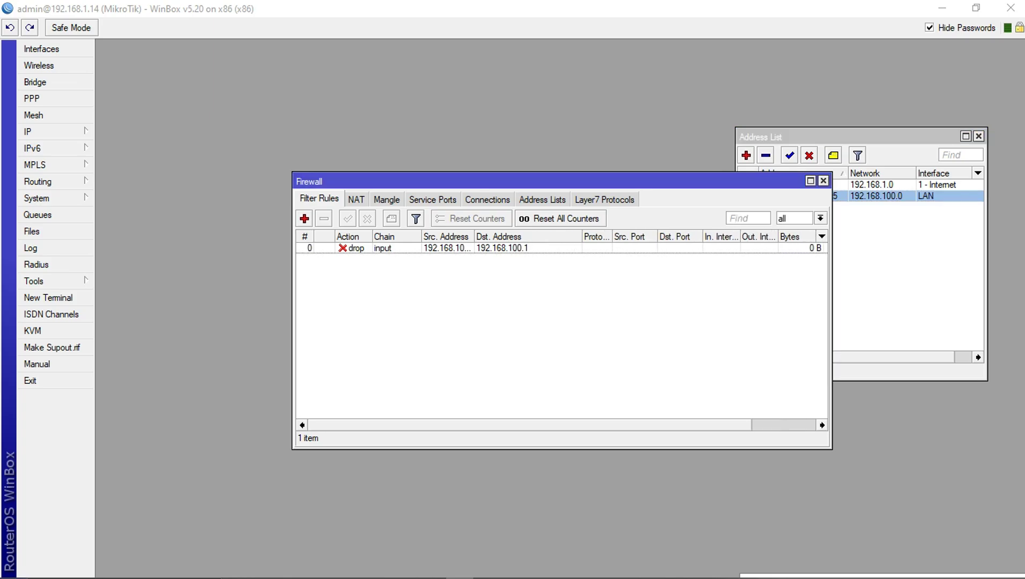
Step: Widen the source address column of the filter rules and arrange the Firewall and Address List windows side by side
drag(474, 237, 512, 236)
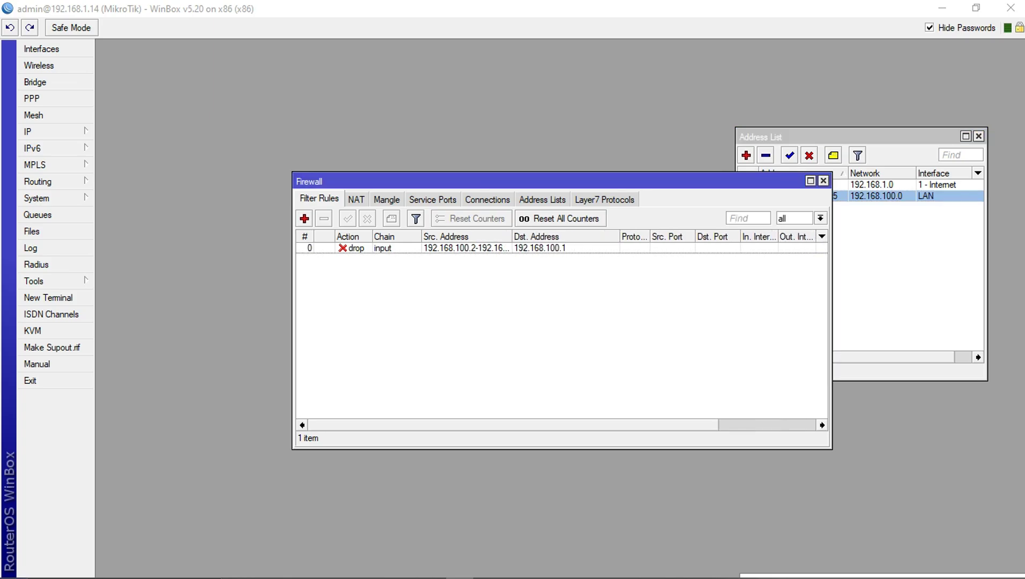
drag(429, 181, 241, 128)
drag(777, 137, 688, 123)
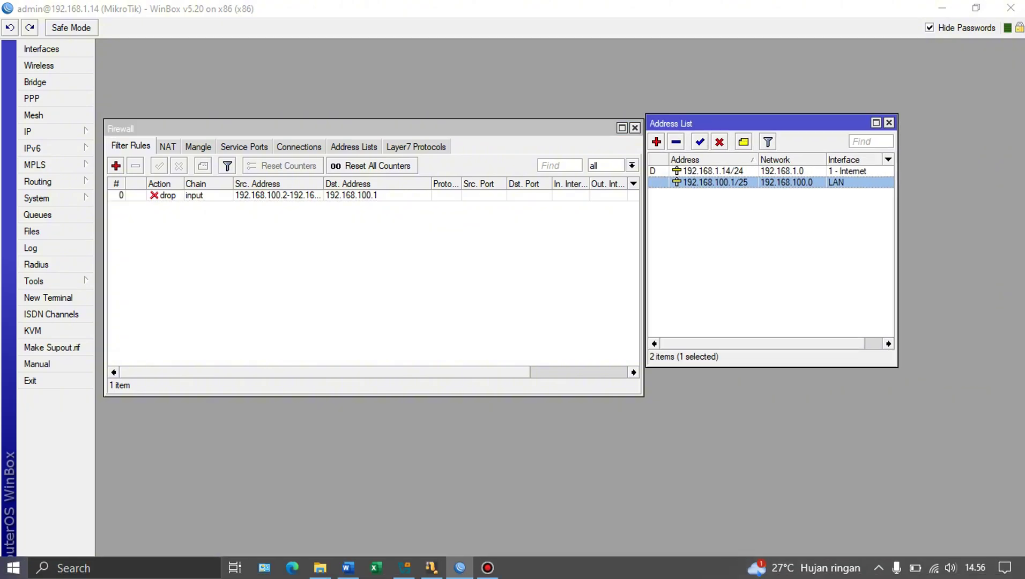
Step: Switch to VirtualBox Manager, start the windows xp virtual machine, and bring its running window to the front
mouse_move(405, 568)
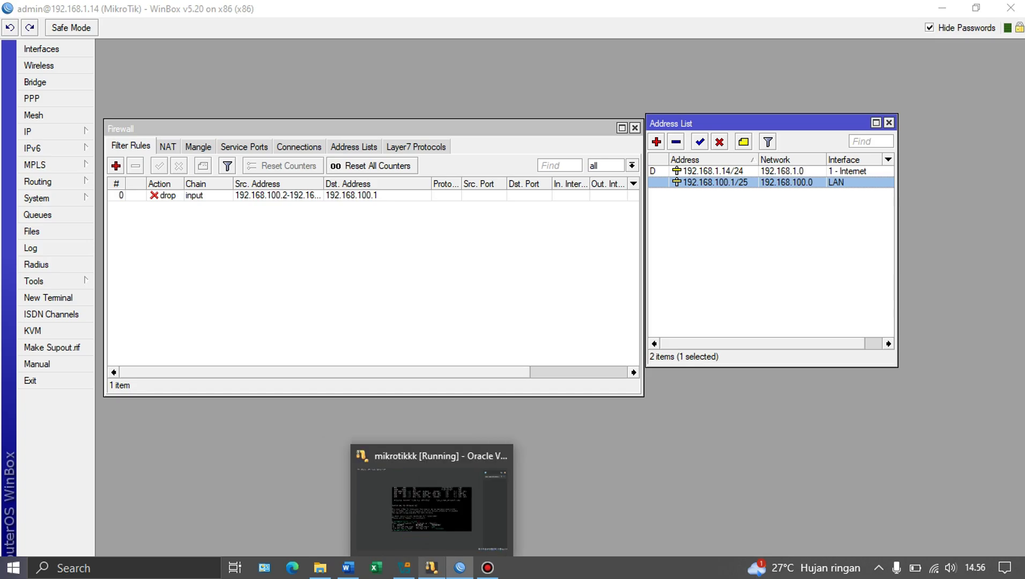
click(405, 568)
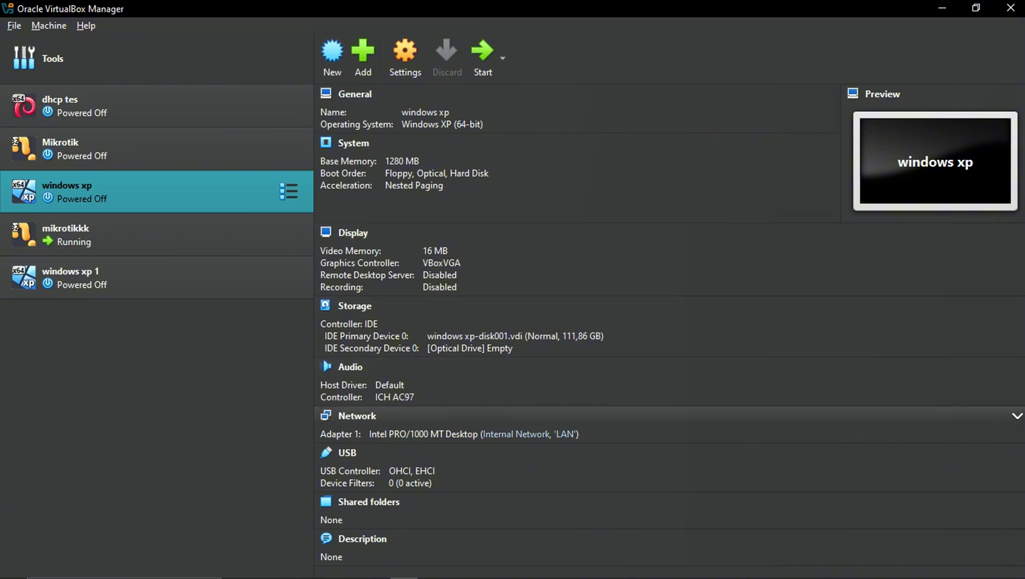
click(483, 54)
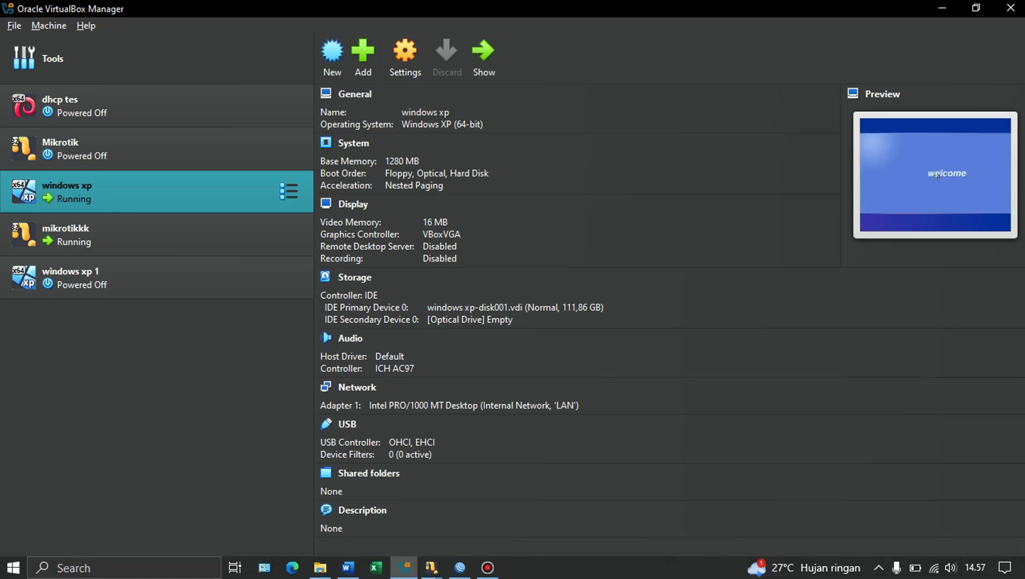
mouse_move(426, 567)
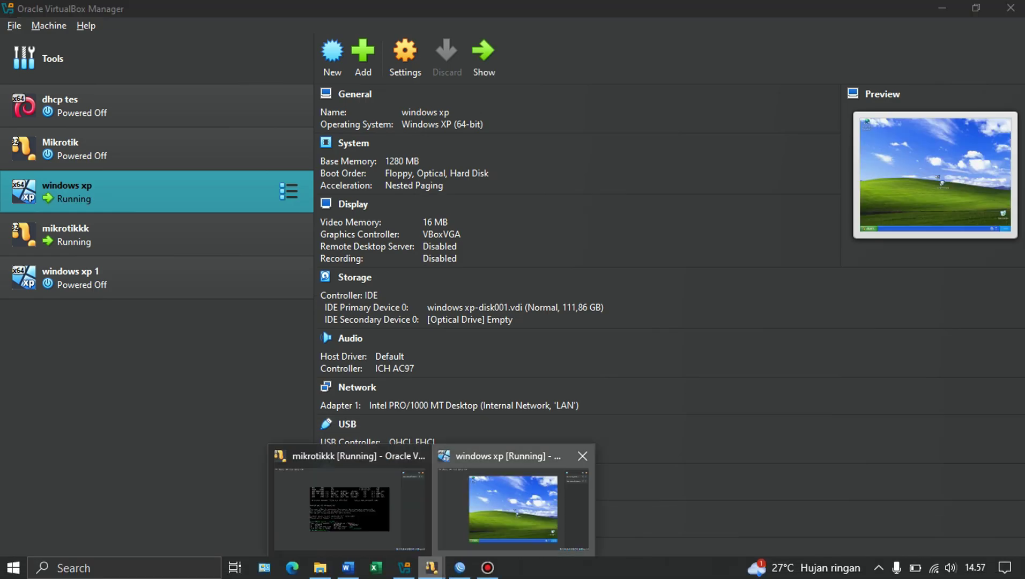
click(508, 478)
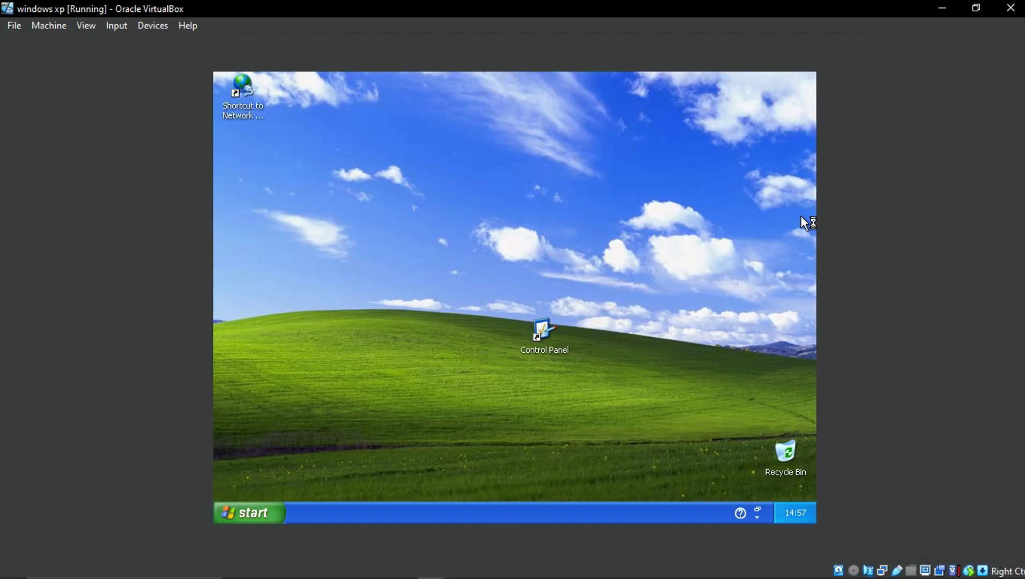
Step: Open Network Connections through the Control Panel in Windows XP and select the internal network connection
right_click(494, 110)
click(538, 131)
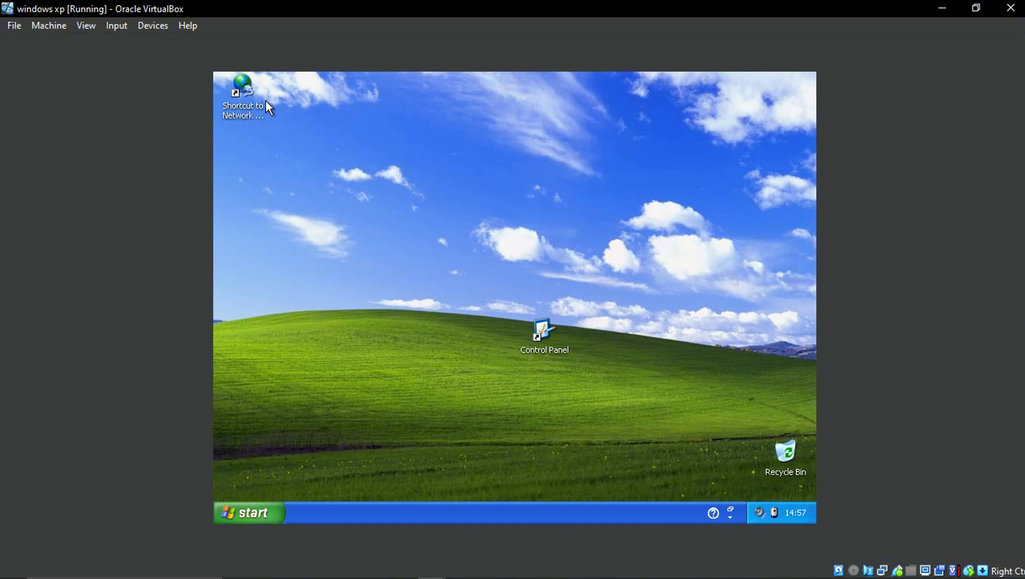
click(251, 89)
key(super)
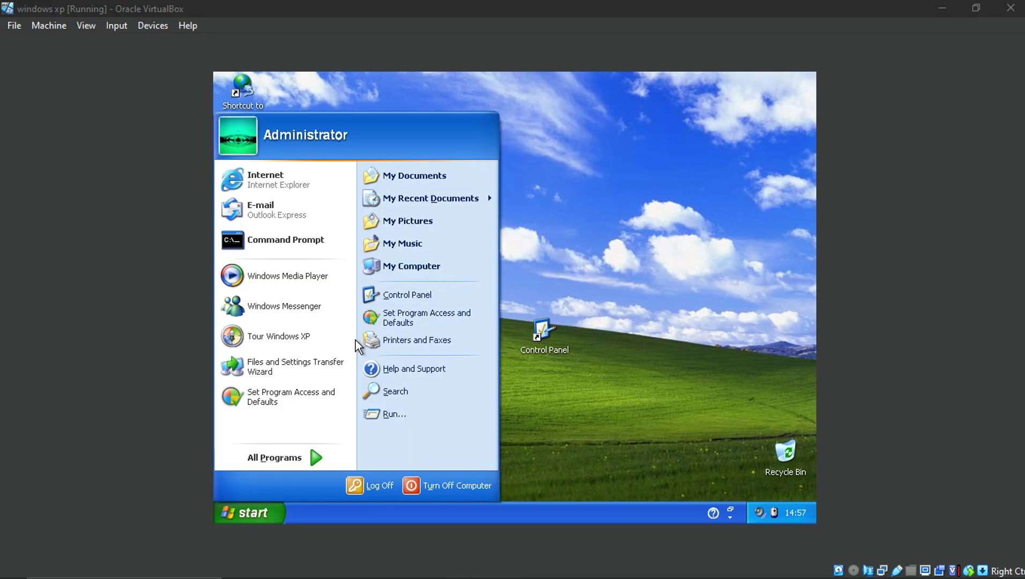
key(super)
key(super)
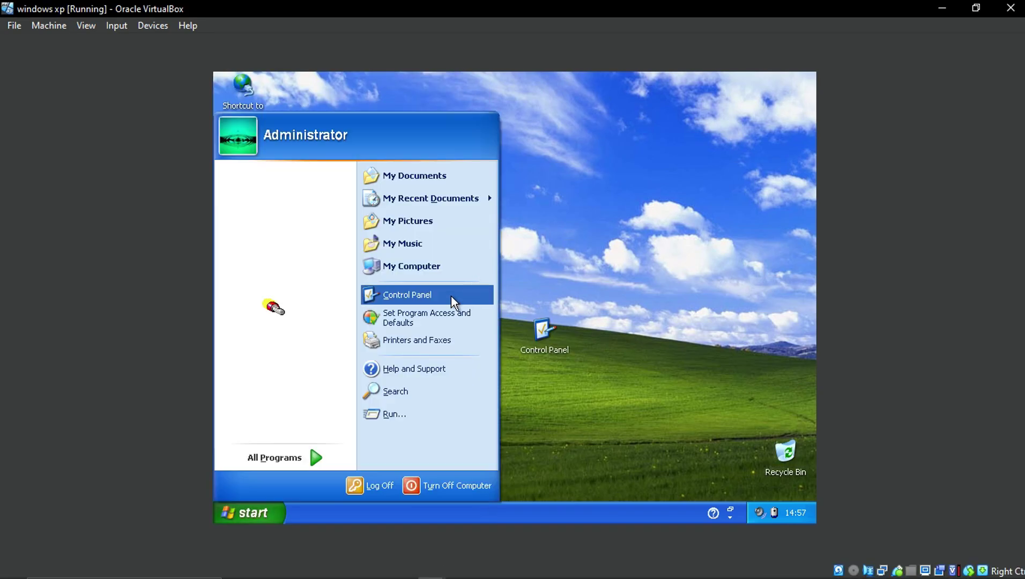
click(450, 296)
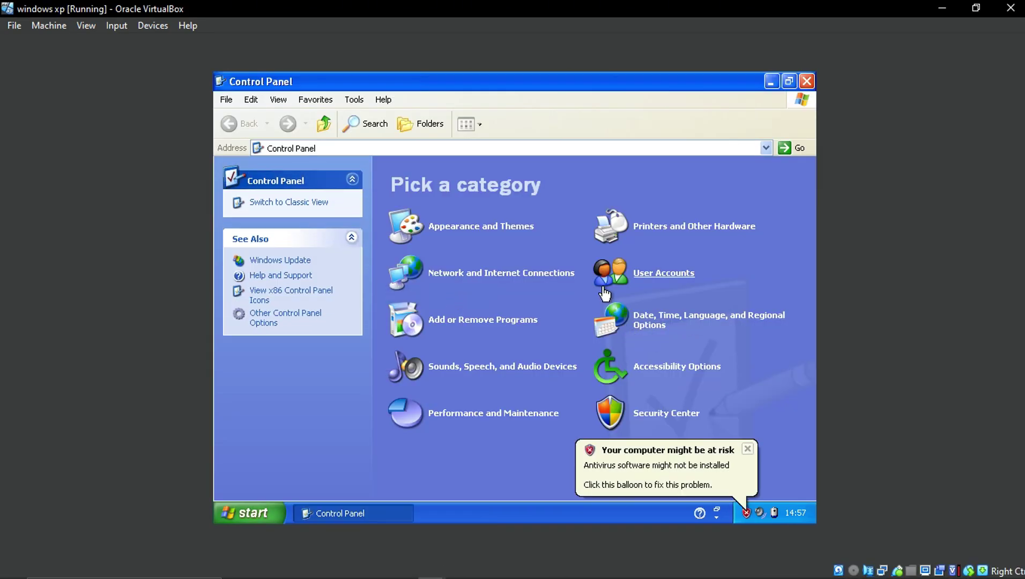
click(558, 274)
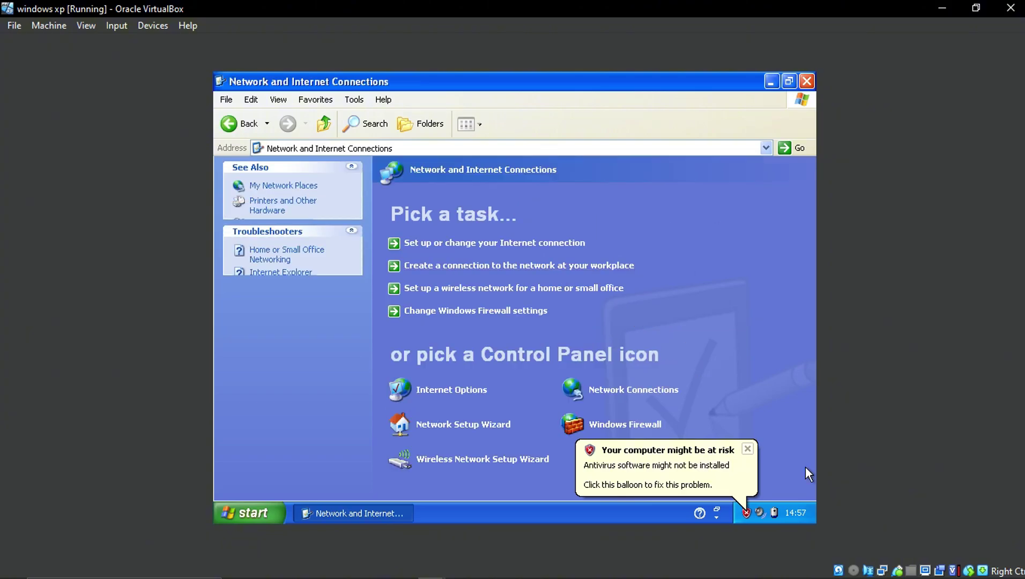
click(750, 448)
click(673, 395)
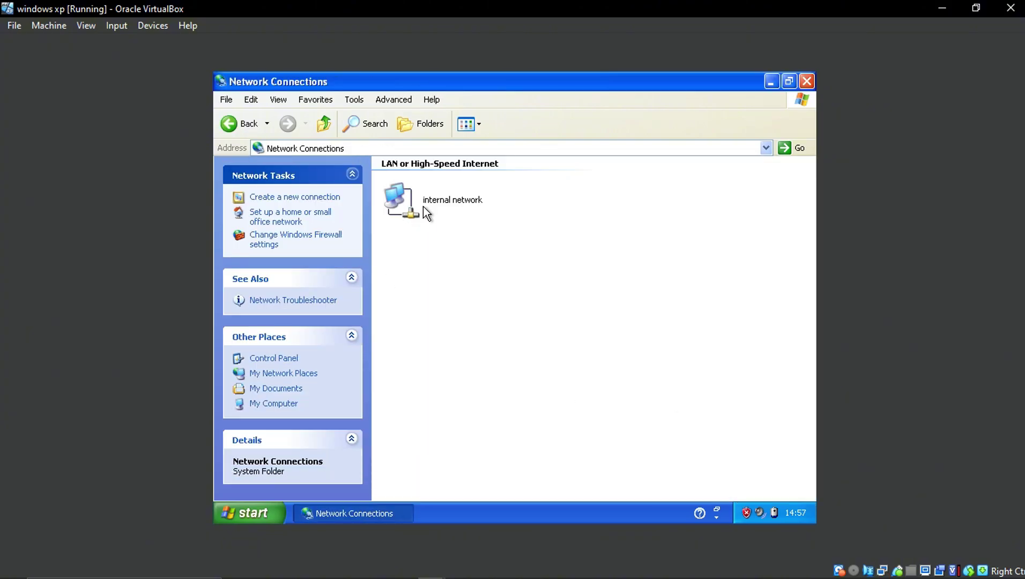
click(443, 193)
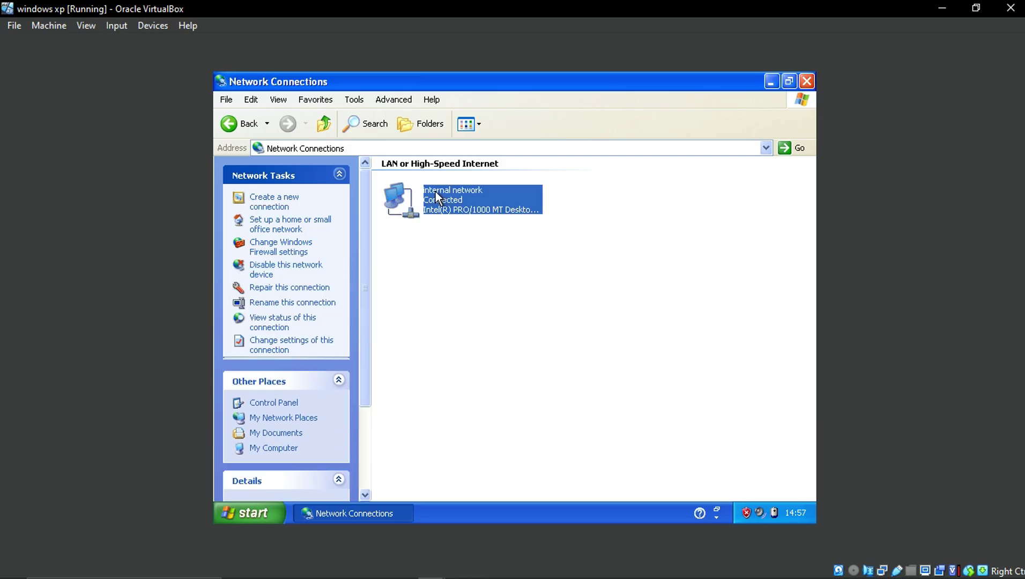
Step: Open the internal network connection's status and view its detailed address settings
click(512, 234)
click(453, 208)
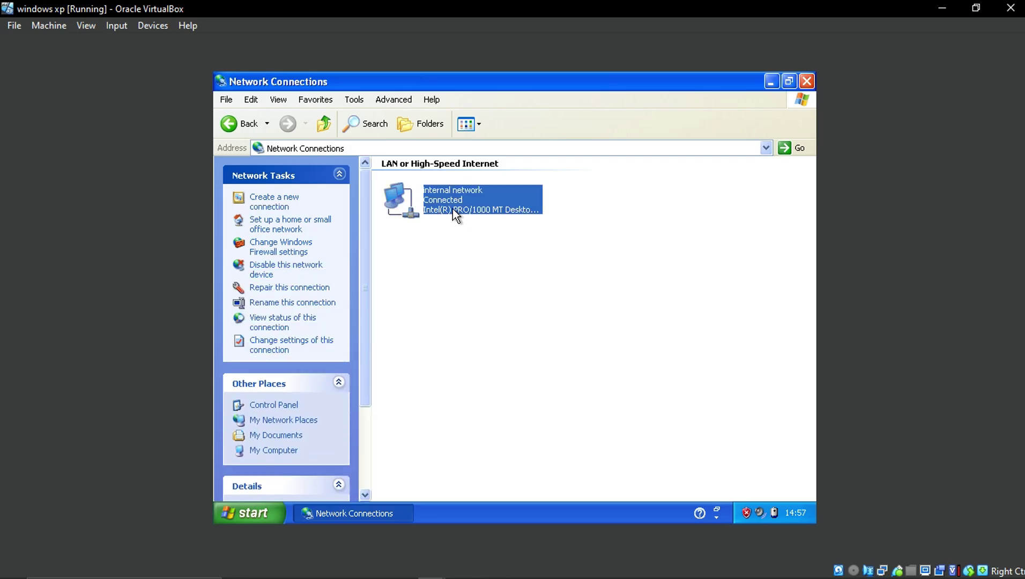
right_click(452, 208)
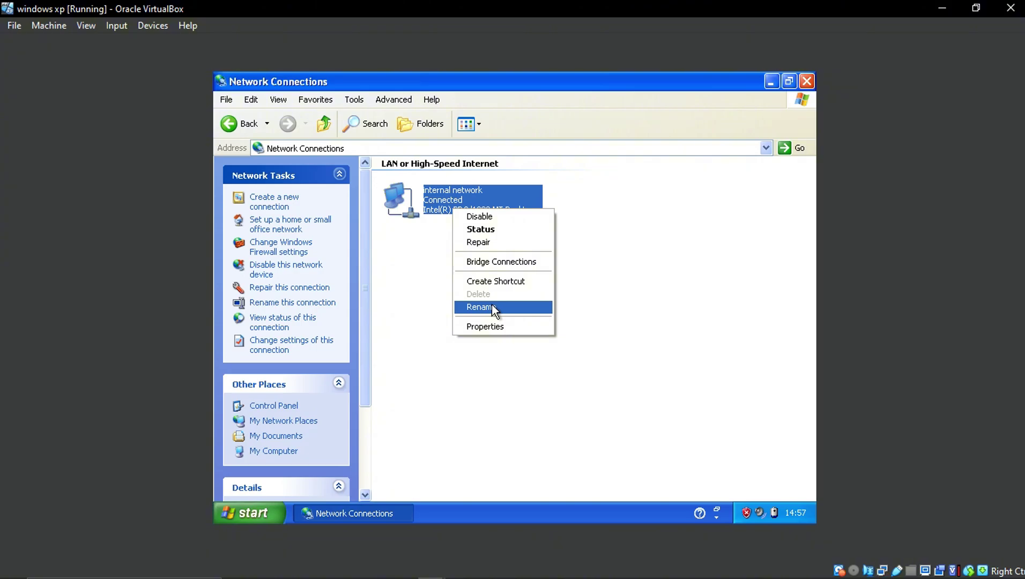
click(405, 269)
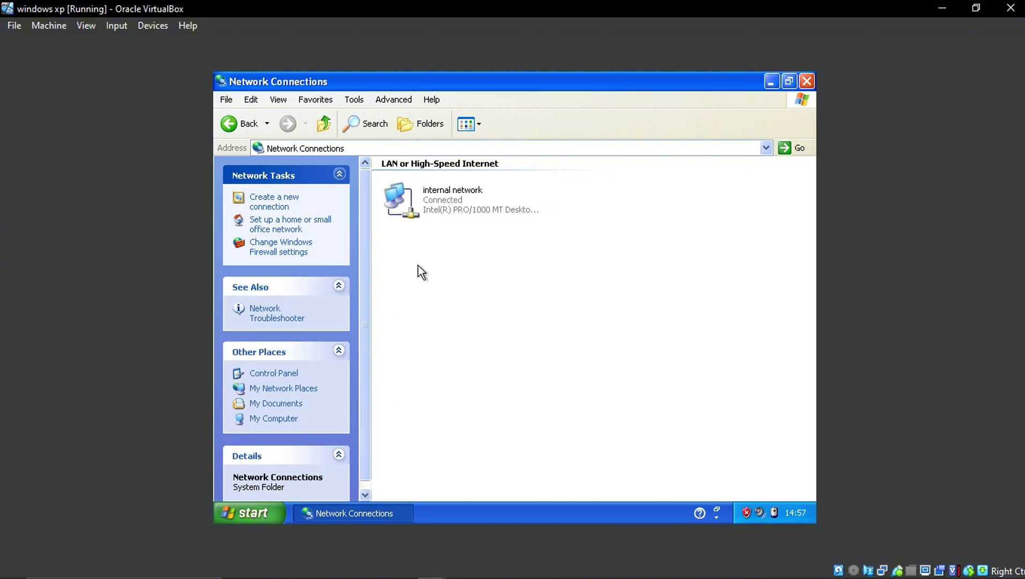
double_click(473, 210)
click(440, 163)
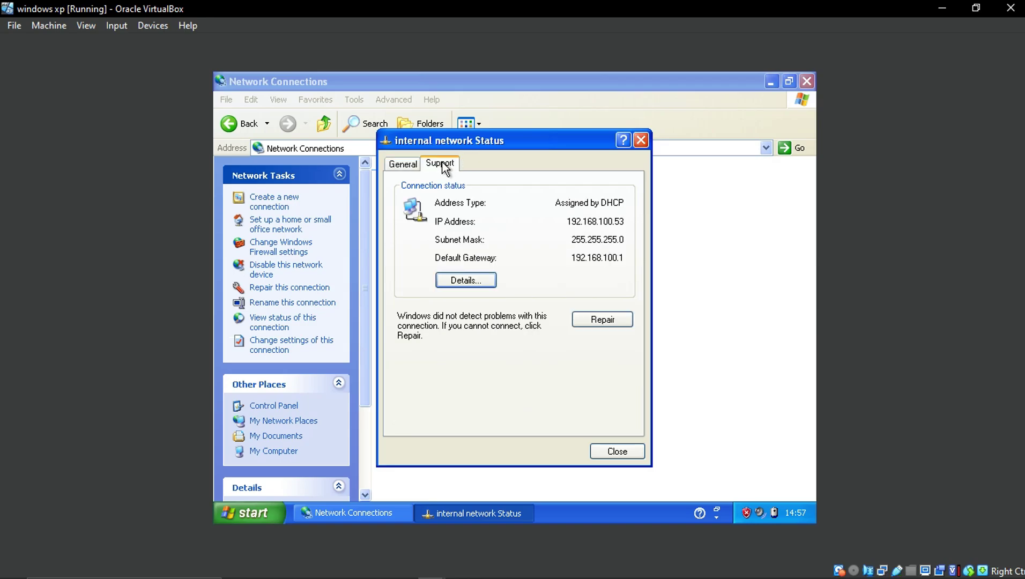
click(486, 276)
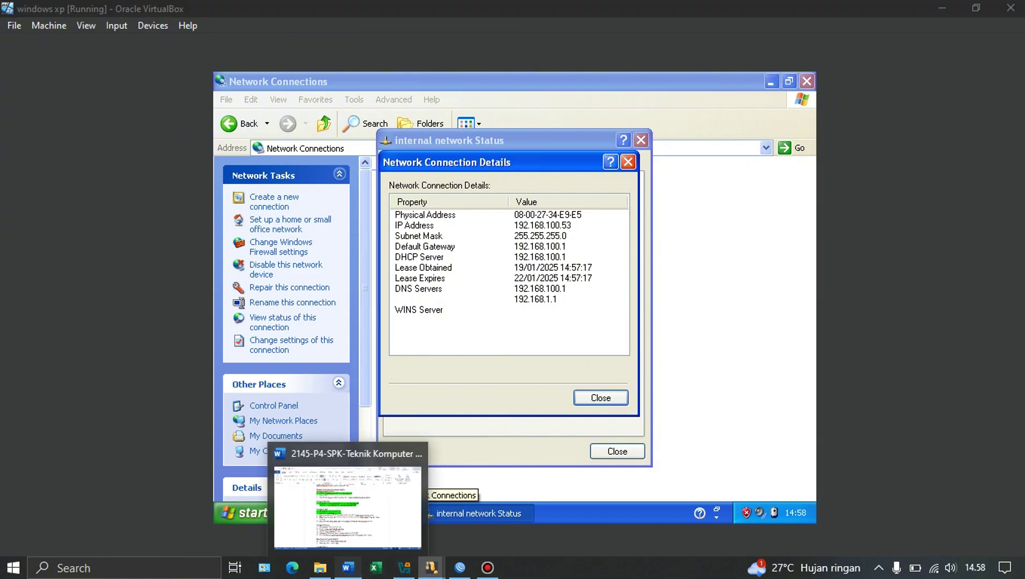
Step: Check the firewall requirements in the Word exam document, and return to the windows xp virtual machine
click(348, 567)
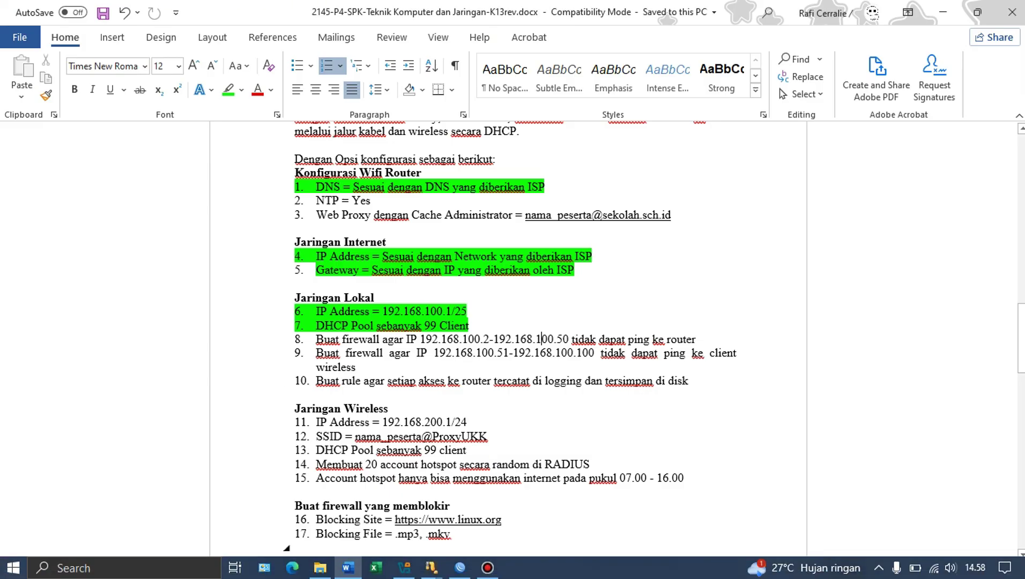
click(404, 567)
click(404, 568)
mouse_move(431, 568)
click(485, 506)
click(472, 513)
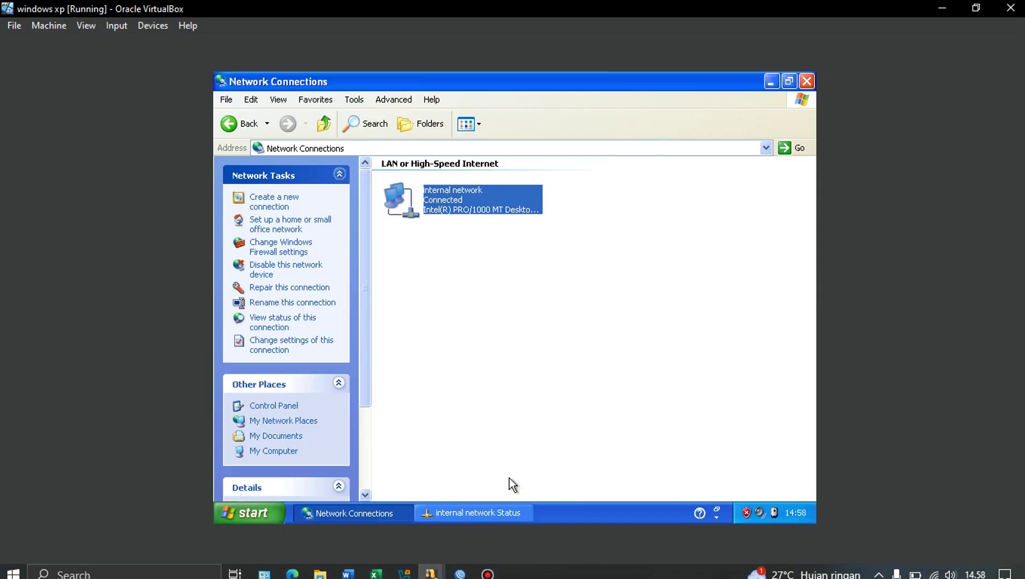
Step: Open a Command Prompt in Windows XP and ping the router at 192.168.100.1
key(super)
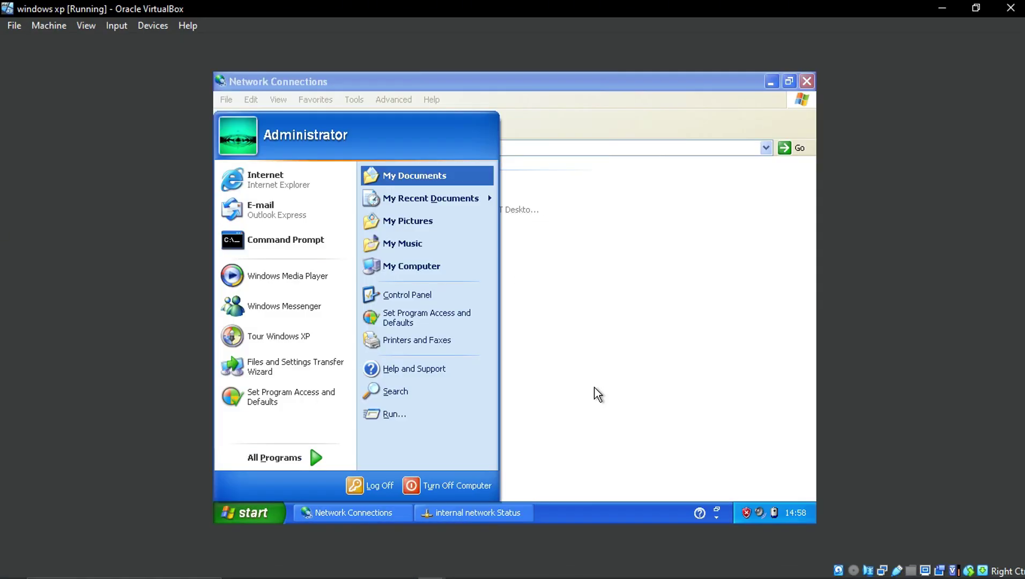
click(306, 239)
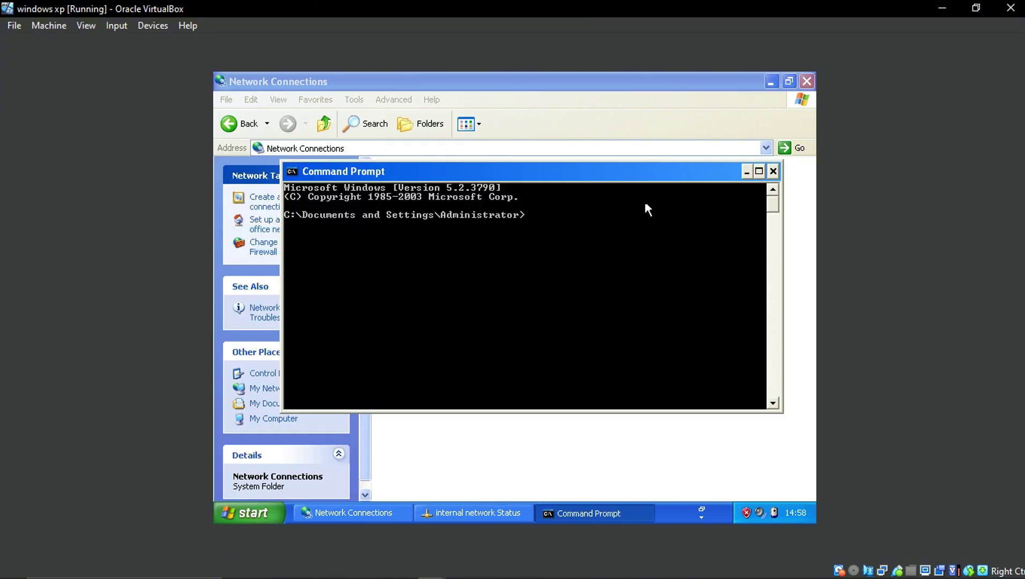
drag(588, 176, 617, 221)
text(p)
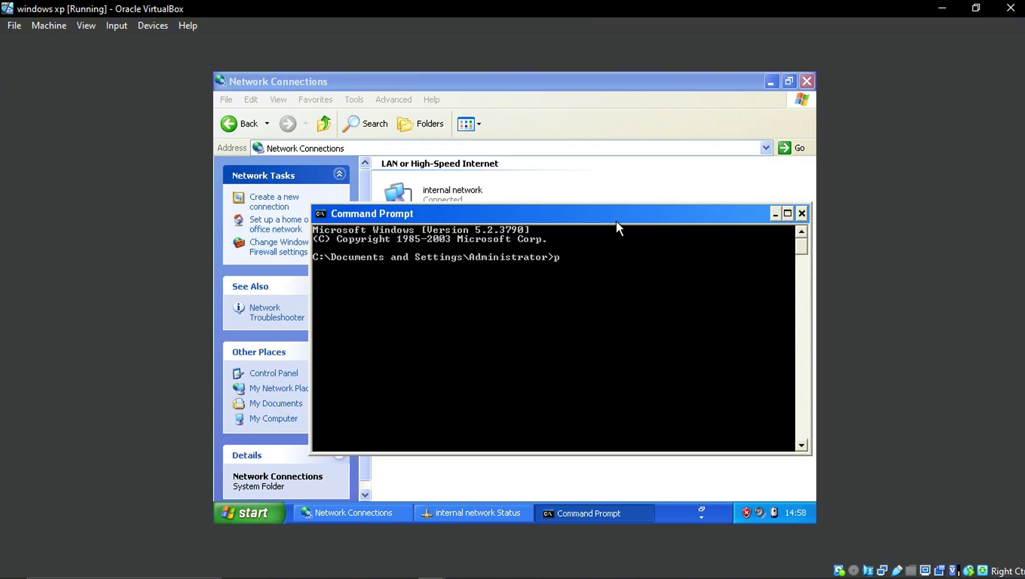
text(ing 192.168.100.1)
key(Return)
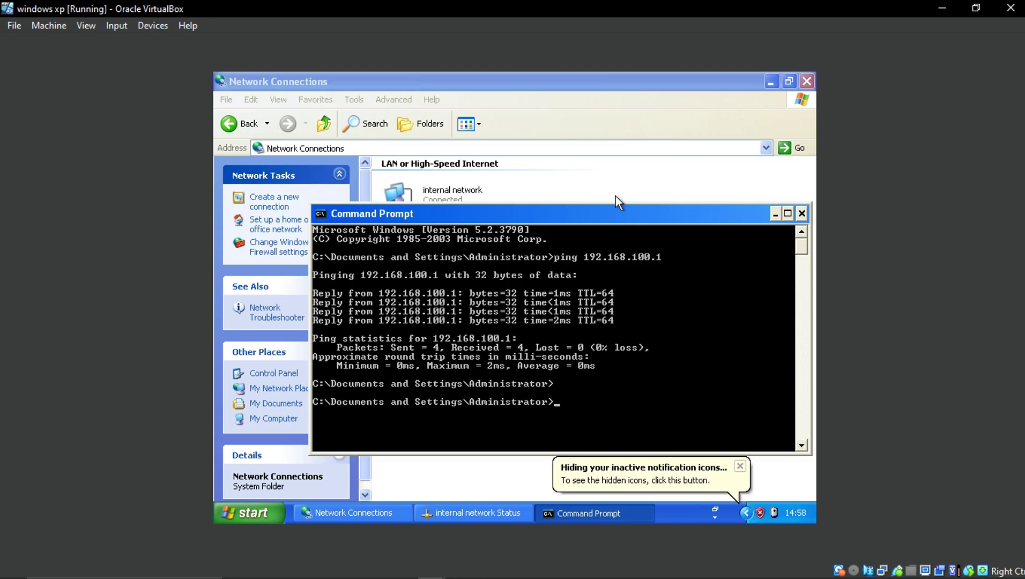
Step: Close the connection details and open the Internet Protocol (TCP/IP) properties of the internal network connection
click(446, 211)
double_click(446, 211)
click(618, 395)
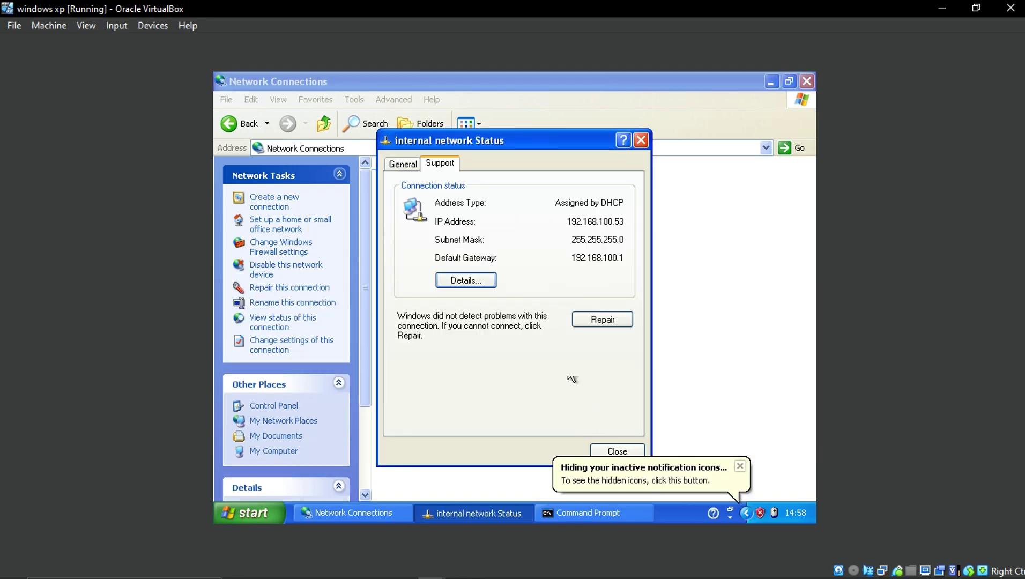
click(403, 164)
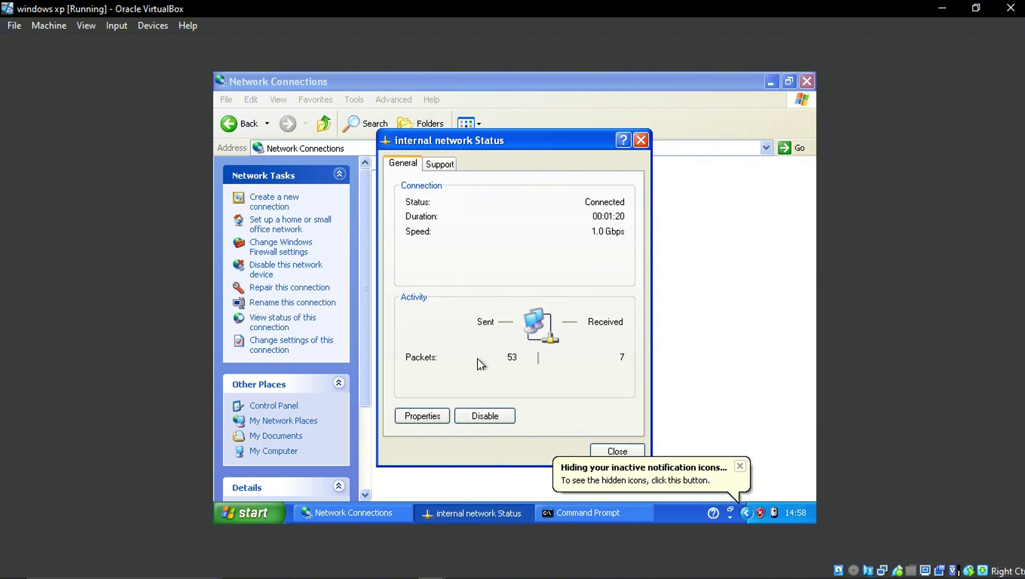
click(429, 416)
double_click(343, 251)
Step: Switch the connection to a manual IP address and enter 192.168 as its first two octets
click(378, 270)
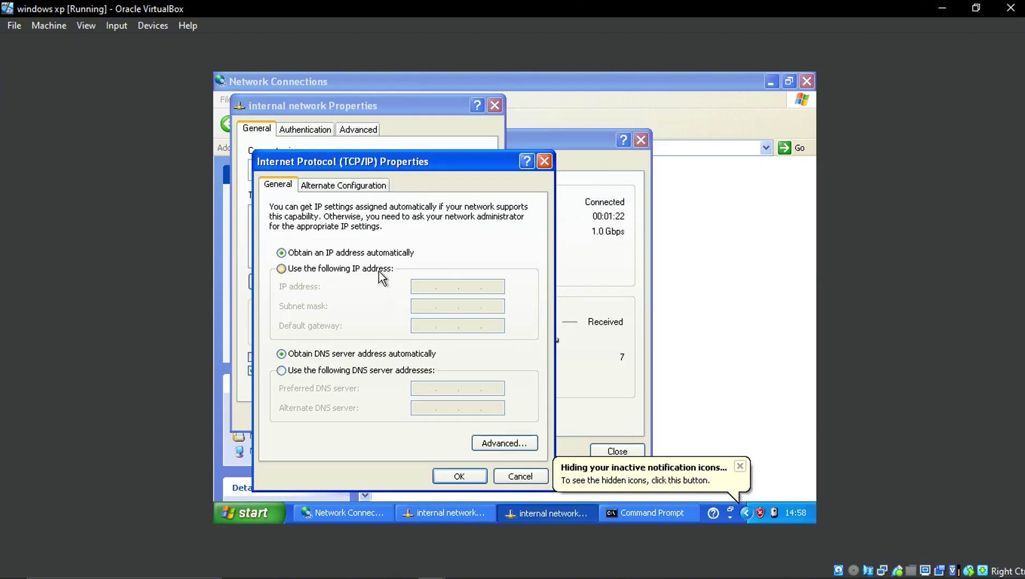
click(429, 285)
text(1)
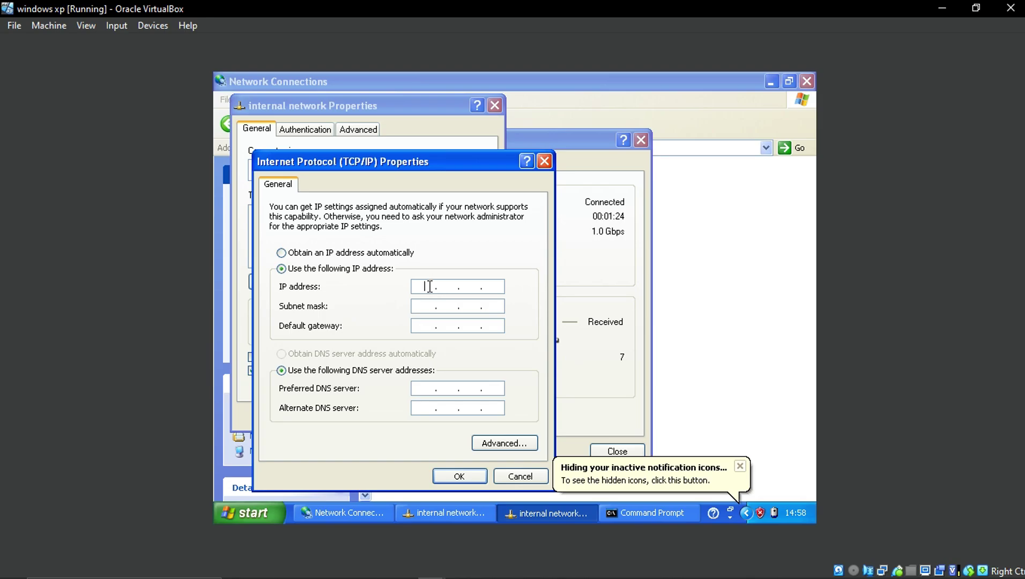
text(92 . 168)
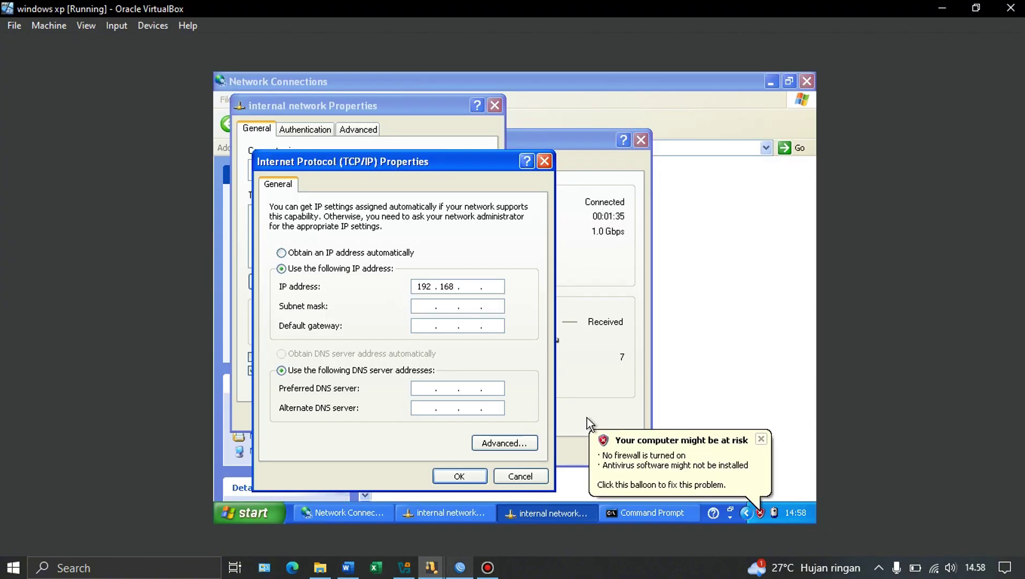
Step: Switch to WinBox, widen the filter rules' source address column to read the blocked range, and return to the windows xp virtual machine
key(alt+Tab)
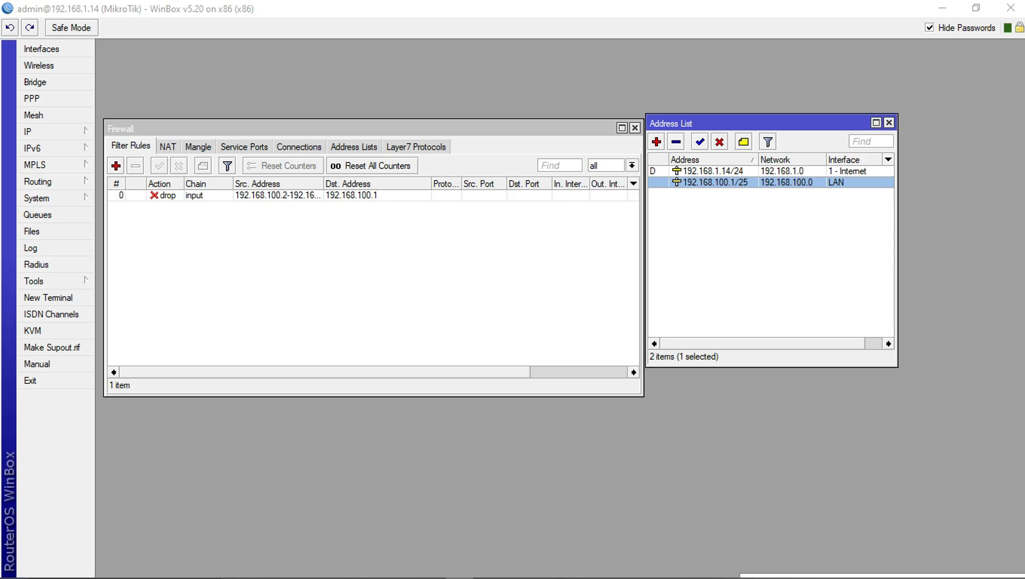
drag(324, 183, 354, 183)
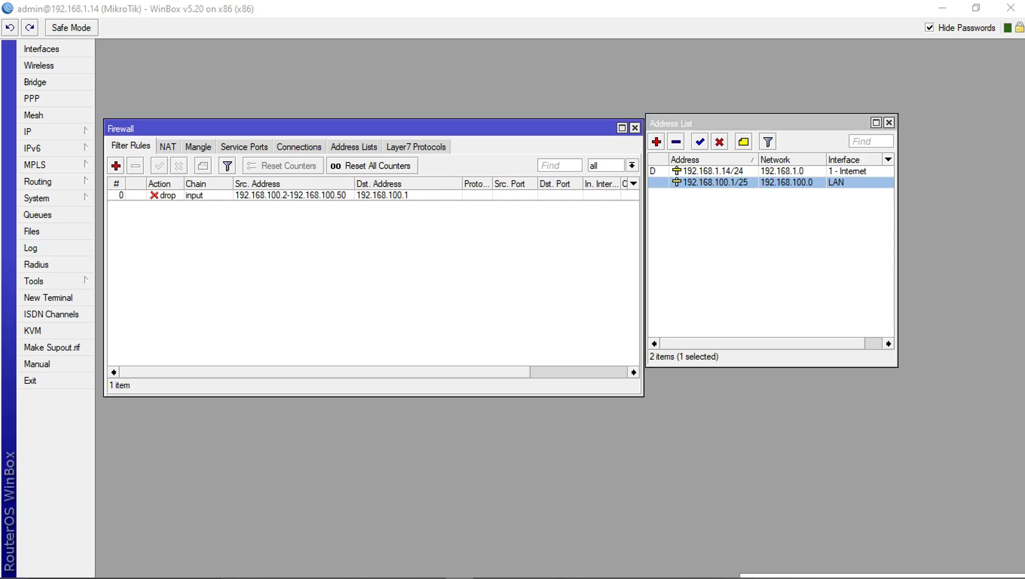
mouse_move(488, 567)
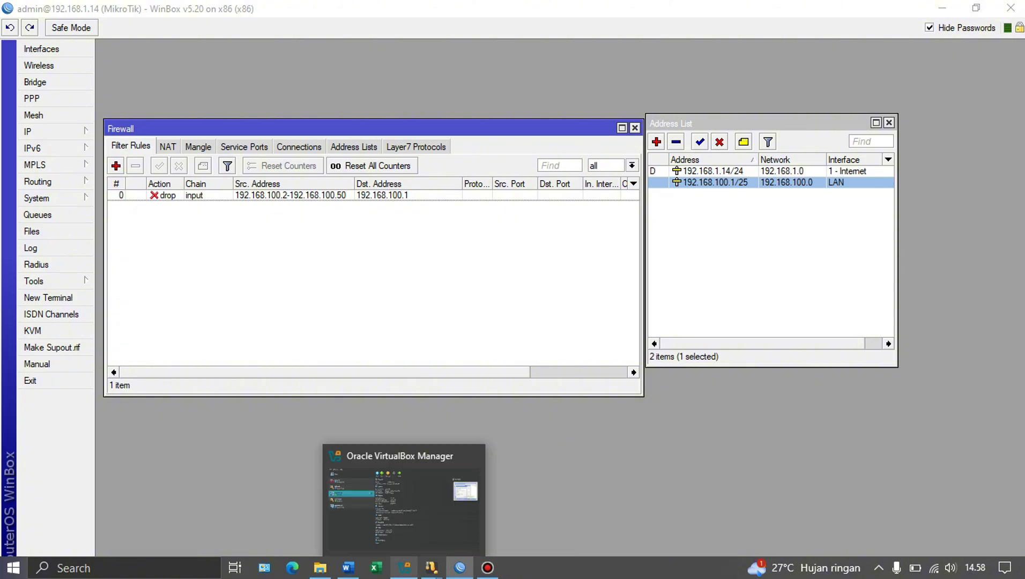
mouse_move(404, 567)
click(522, 507)
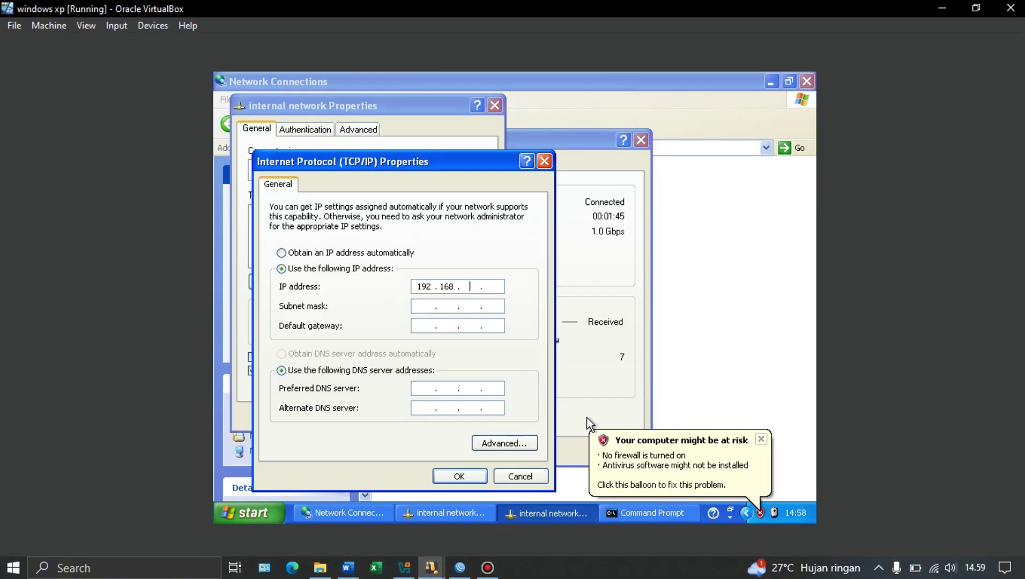
Step: Complete the IP address as 192.168.100.3, set subnet mask 255.255.255.128 and default gateway 192.168.100.1, and save the connection settings
text(100.3)
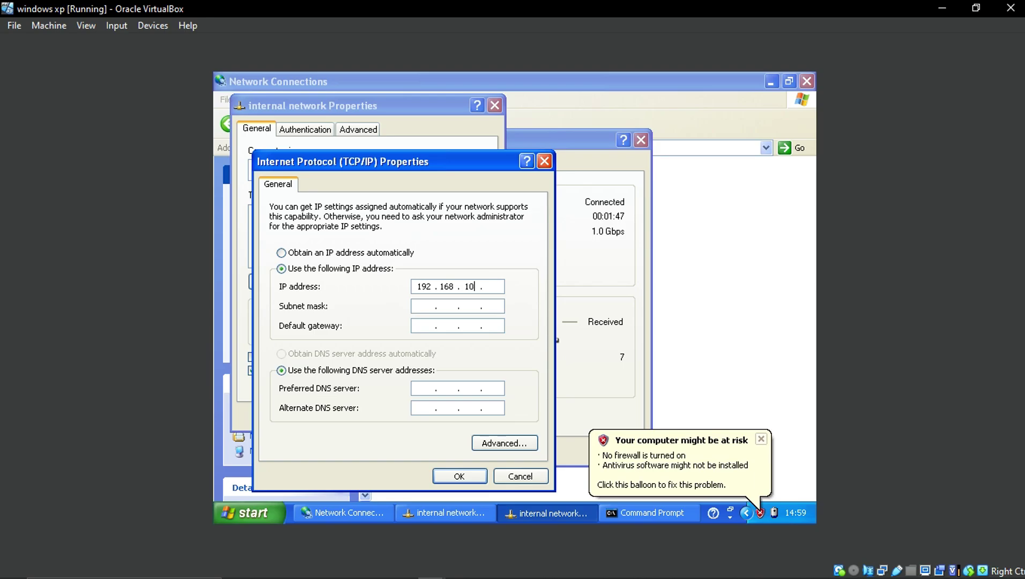
key(Tab)
key(Tab)
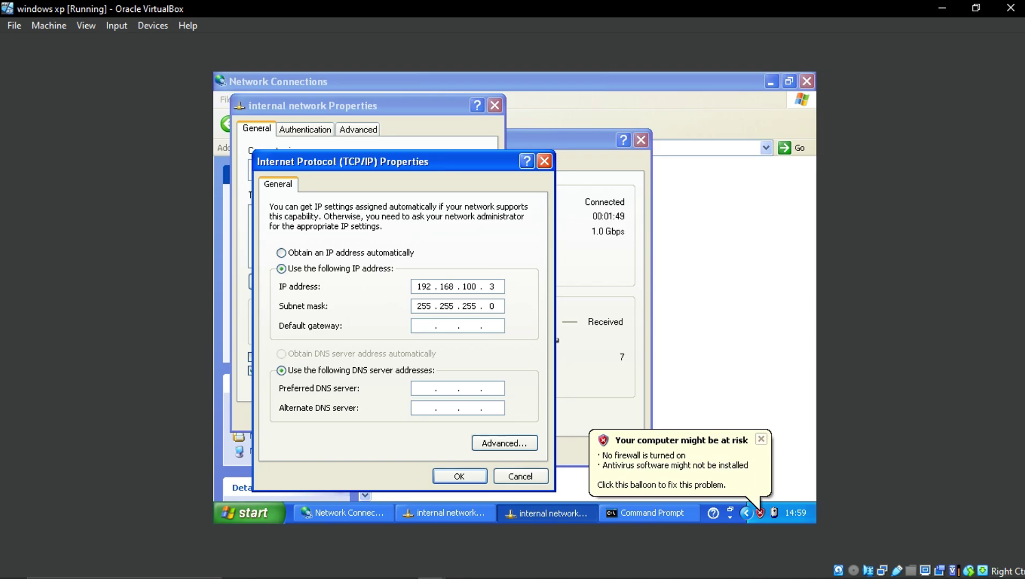
text(128)
key(Tab)
text(1921681001)
key(Return)
key(Return)
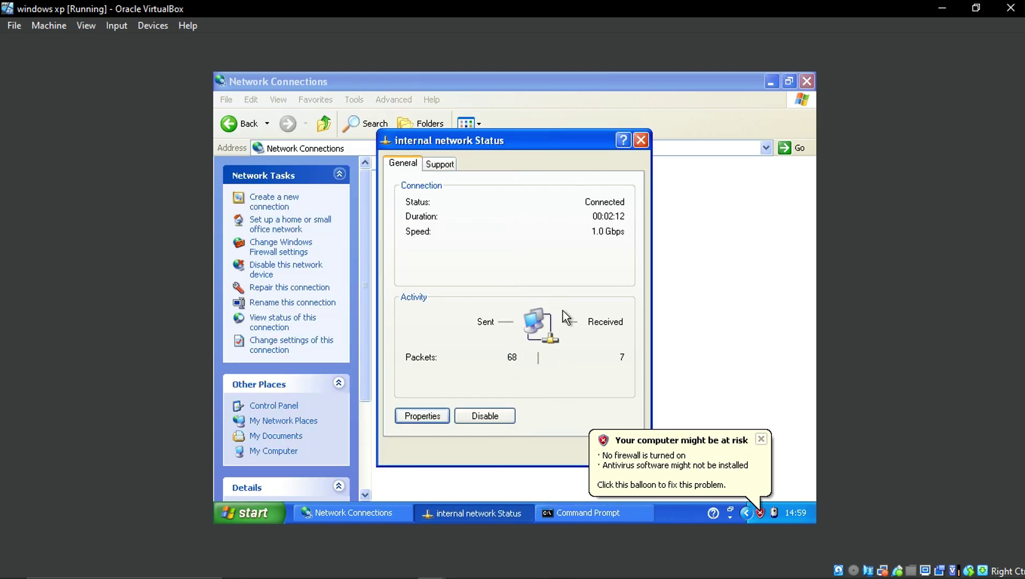
Step: Close the internal network status window and refresh the Network Connections list
click(451, 165)
click(641, 140)
right_click(609, 209)
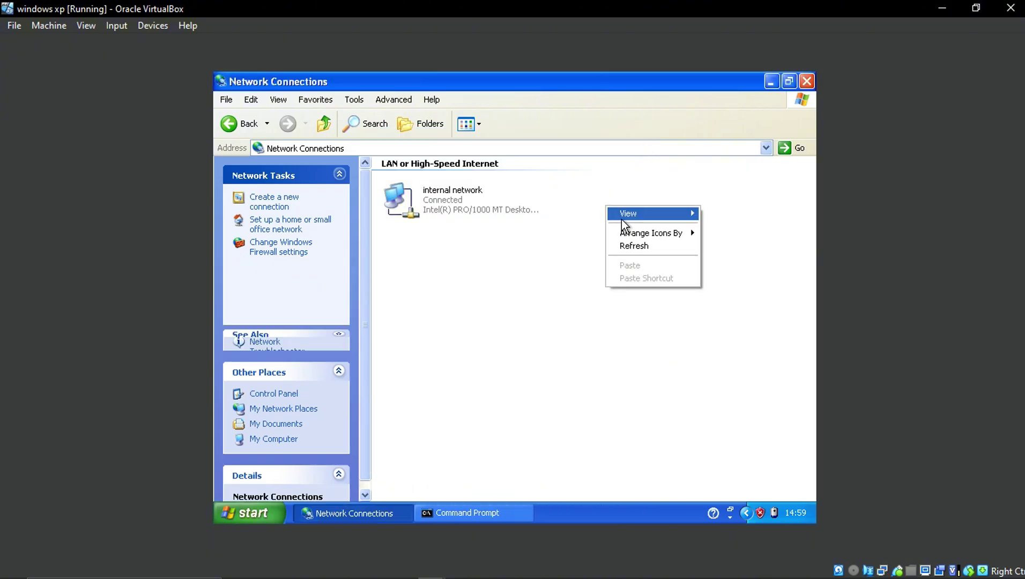
click(570, 268)
right_click(566, 262)
right_click(608, 296)
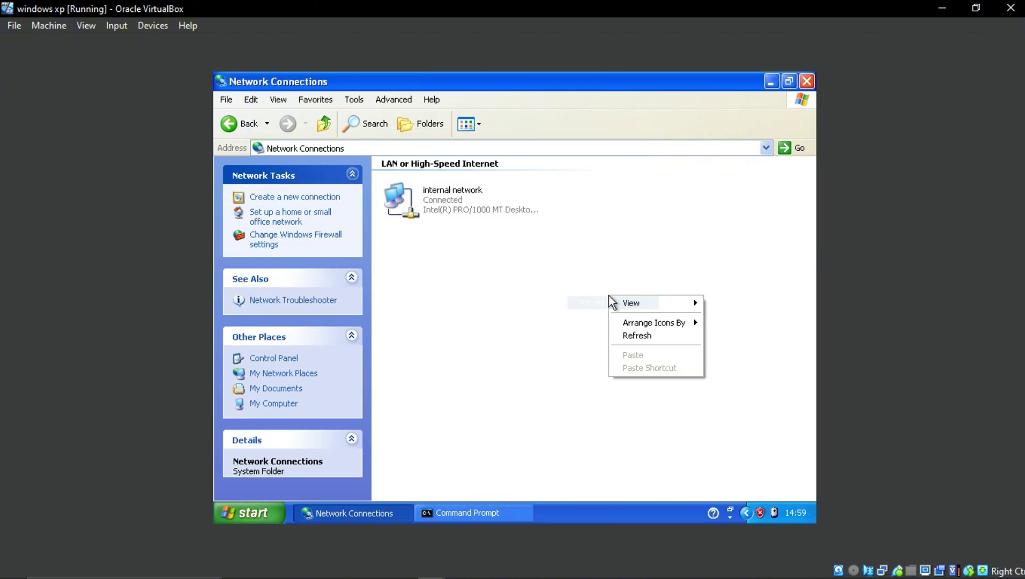
click(630, 333)
Step: Reopen the internal network connection's status and view its network details to verify the static address settings
click(490, 205)
double_click(490, 209)
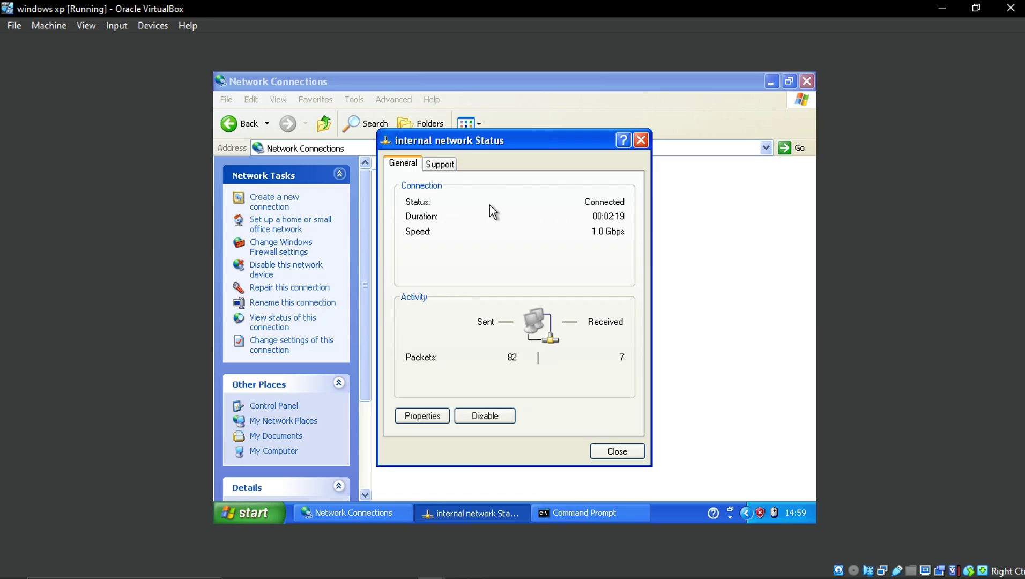
click(446, 166)
click(486, 279)
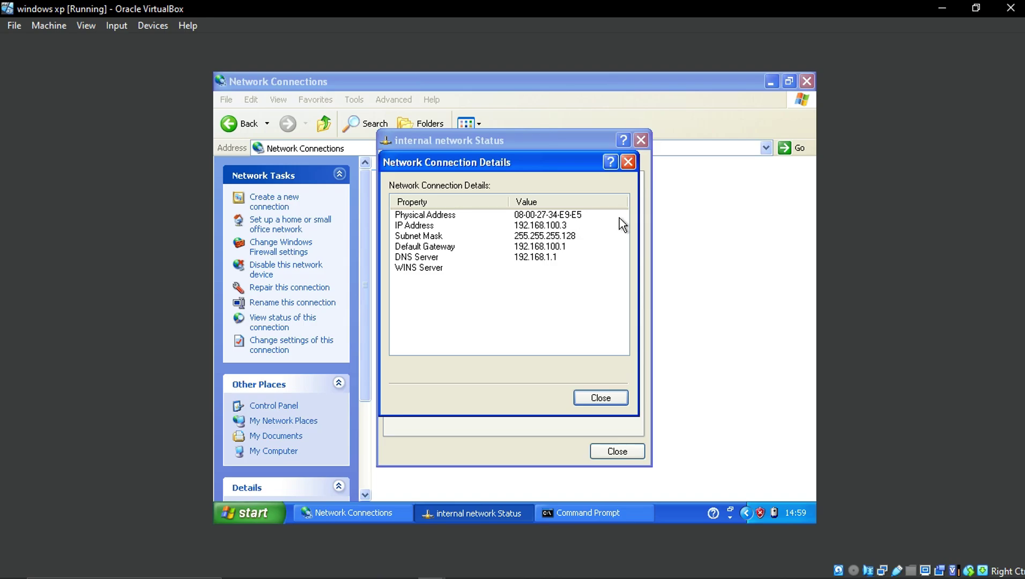
Step: Compare the client's address with the drop rule's source range in WinBox, and return to the windows xp virtual machine
mouse_move(403, 567)
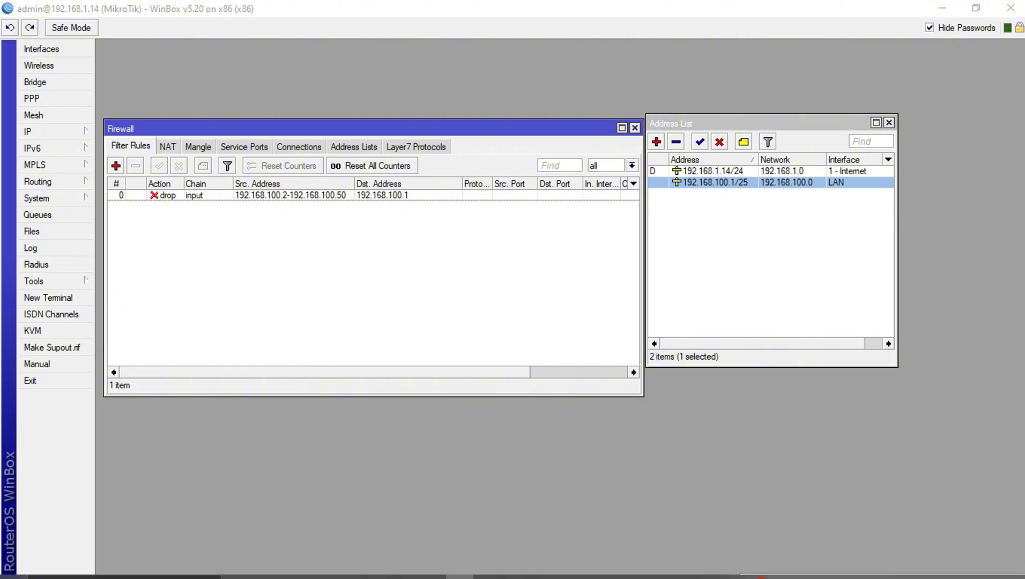
mouse_move(431, 567)
click(500, 501)
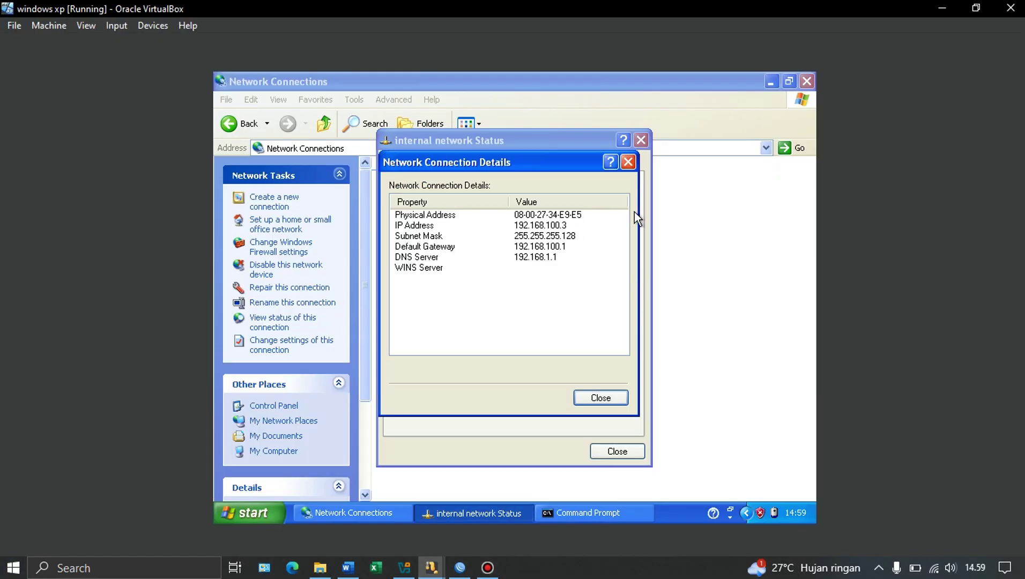
Step: Ping 192.168.100.1 again from the Windows XP Command Prompt and examine the replies
click(582, 513)
key(Up)
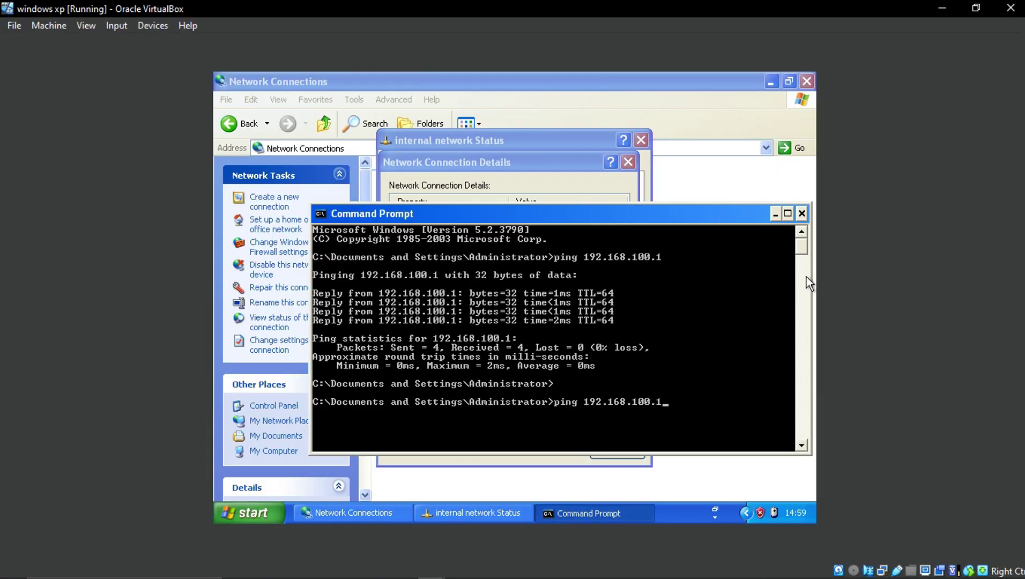
key(BackSpace)
key(Return)
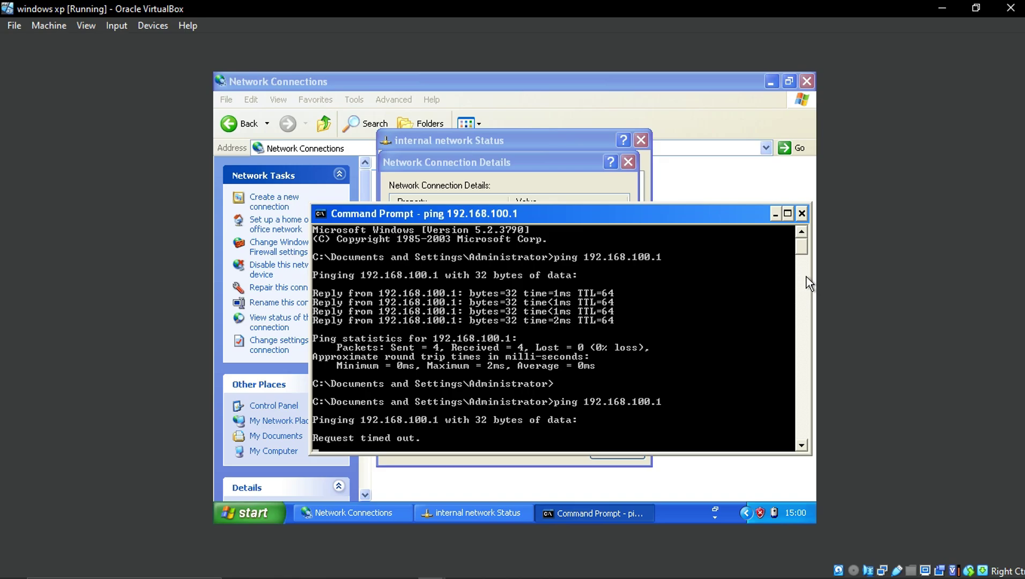
scroll(494, 371, down, 6)
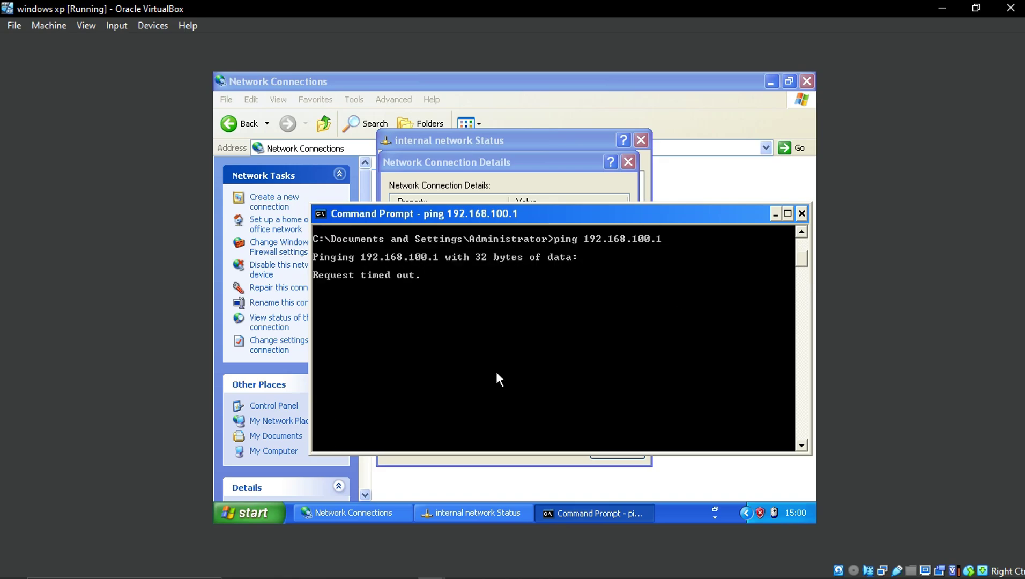
scroll(496, 370, up, 2)
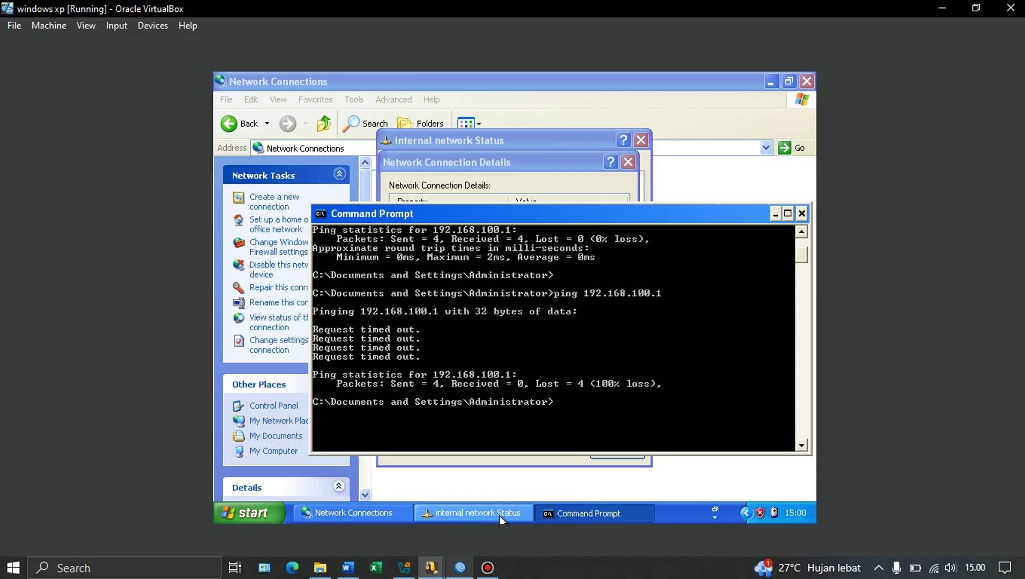
Step: Switch to the exam document in Word, highlight item 8's firewall requirement in green, and read item 9's address range
mouse_move(460, 567)
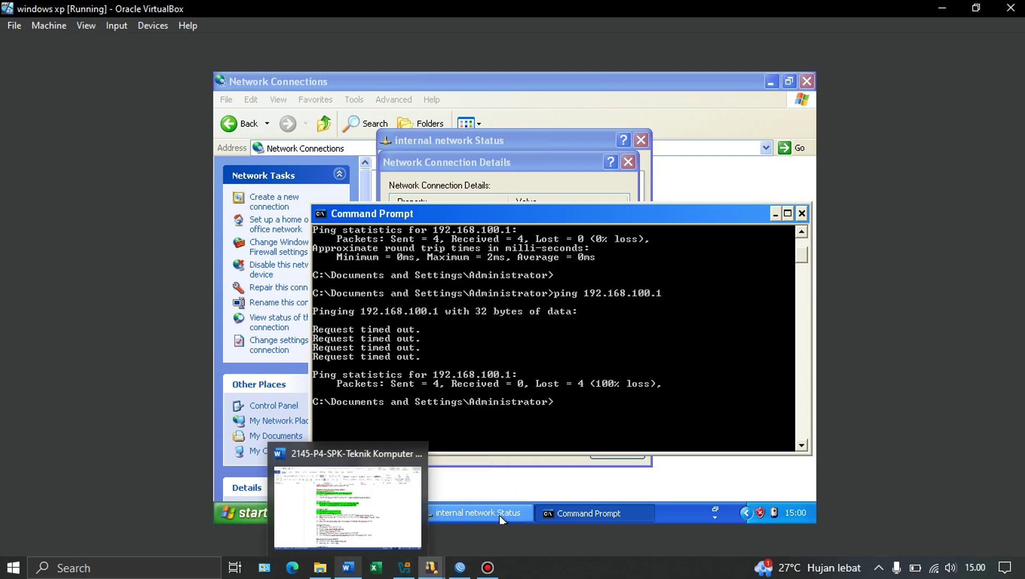
click(348, 567)
drag(316, 339, 693, 339)
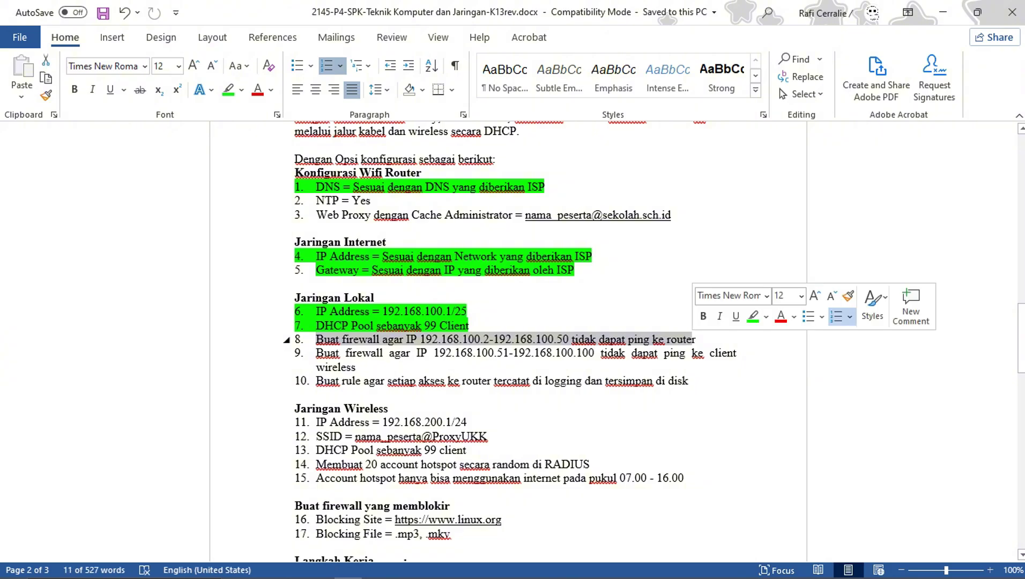
click(753, 316)
click(355, 366)
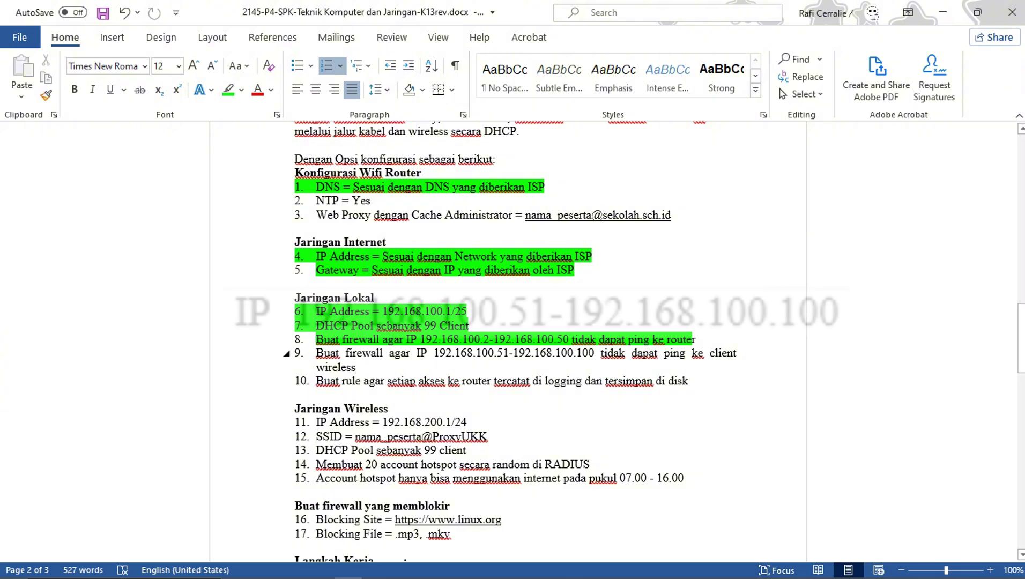
drag(472, 353, 601, 353)
click(625, 353)
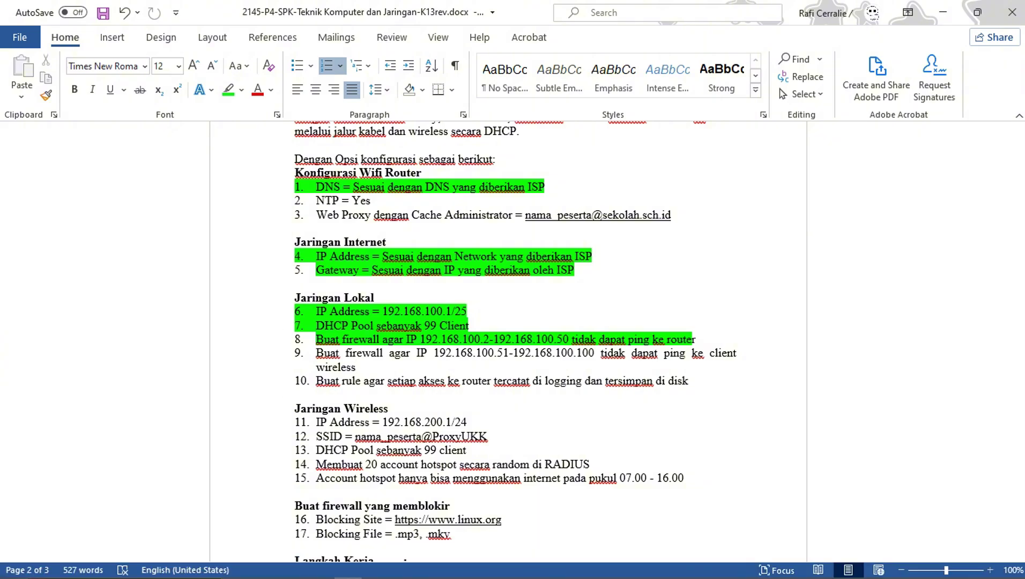
Step: Switch to WinBox and add the IP address 192.168.200.1/24 on the WLAN interface
mouse_move(460, 568)
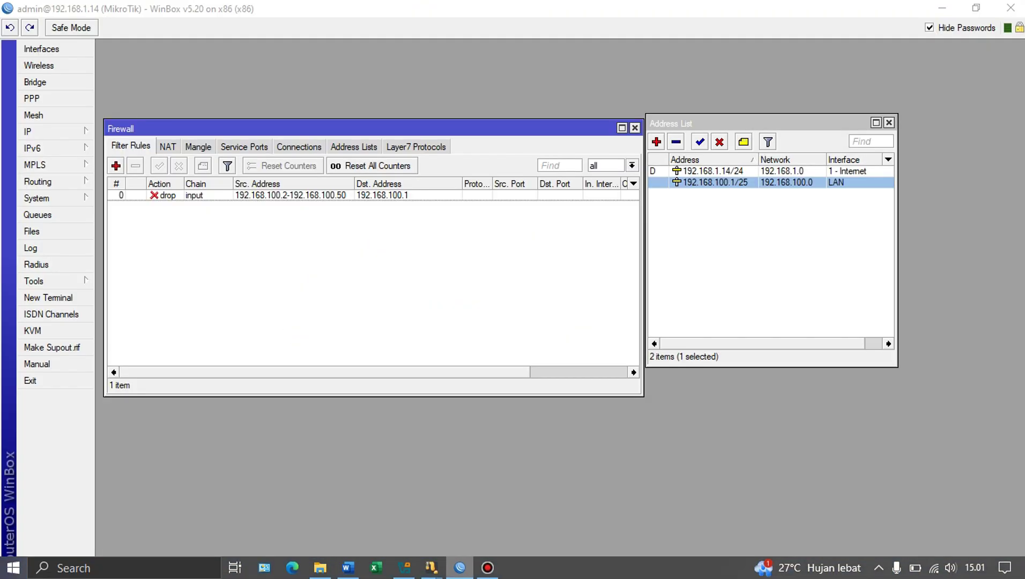
click(459, 462)
drag(767, 123, 831, 94)
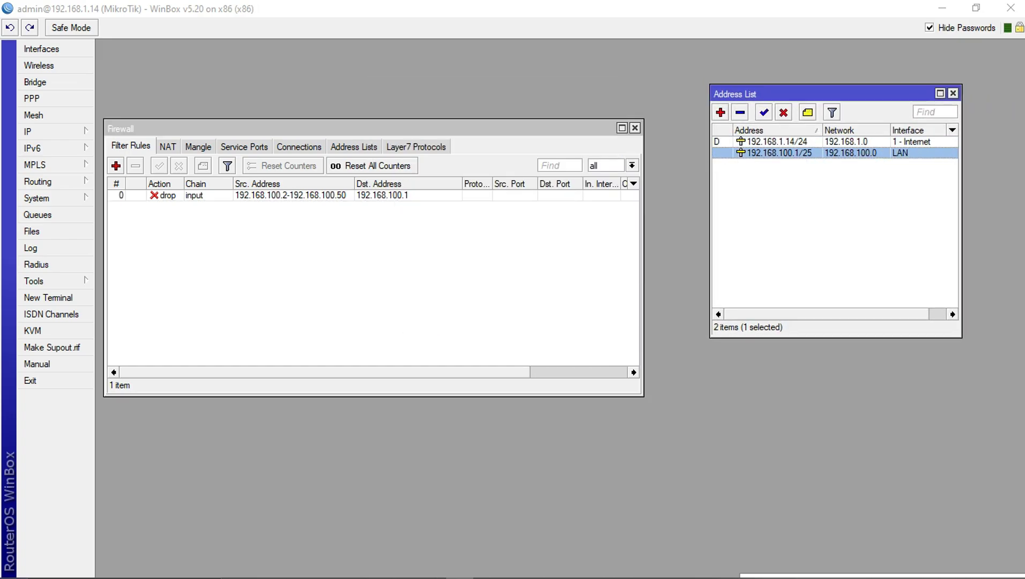
click(778, 142)
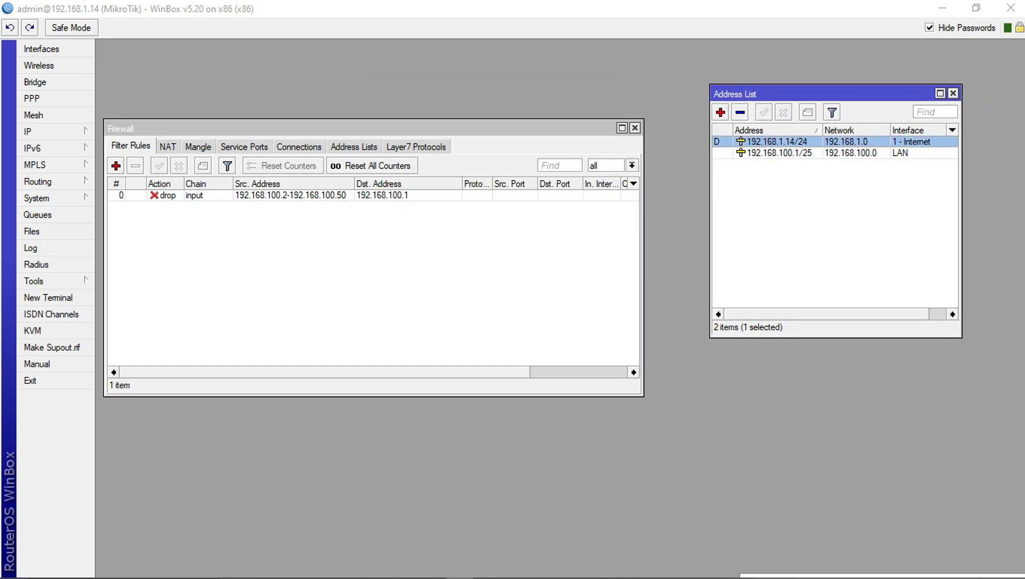
click(721, 112)
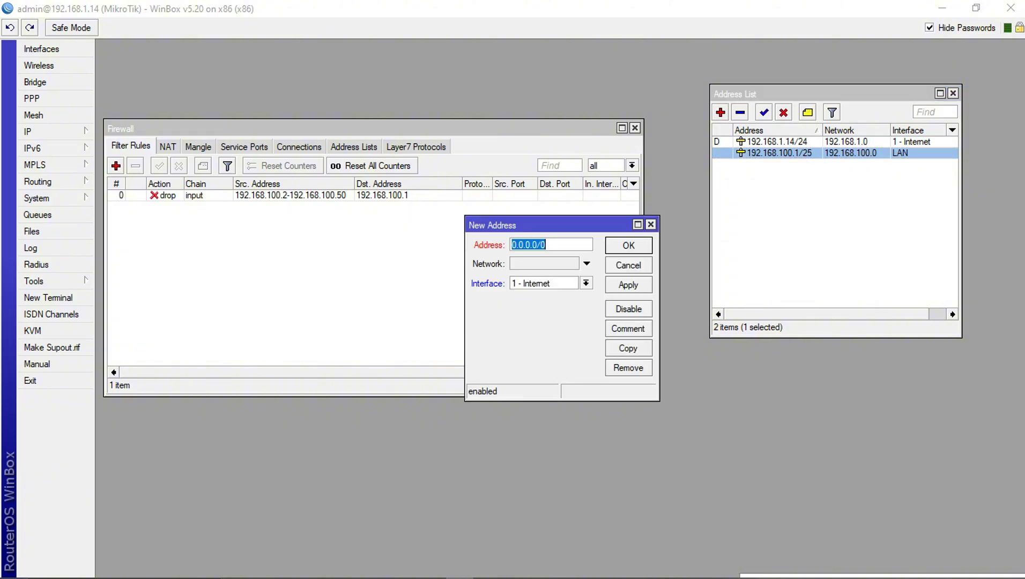
text(192.168.200)
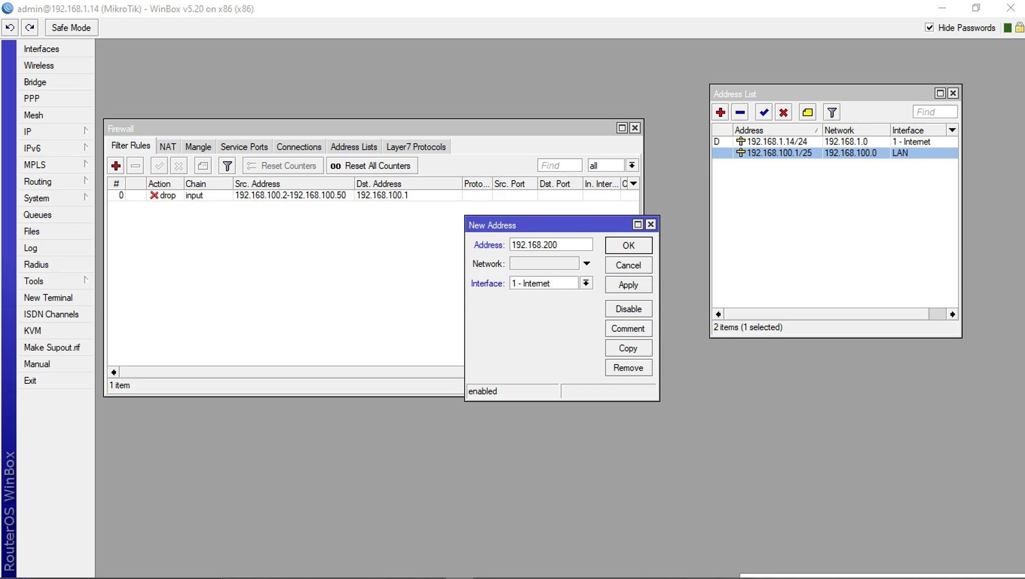
text(.1)
text(/24)
click(587, 283)
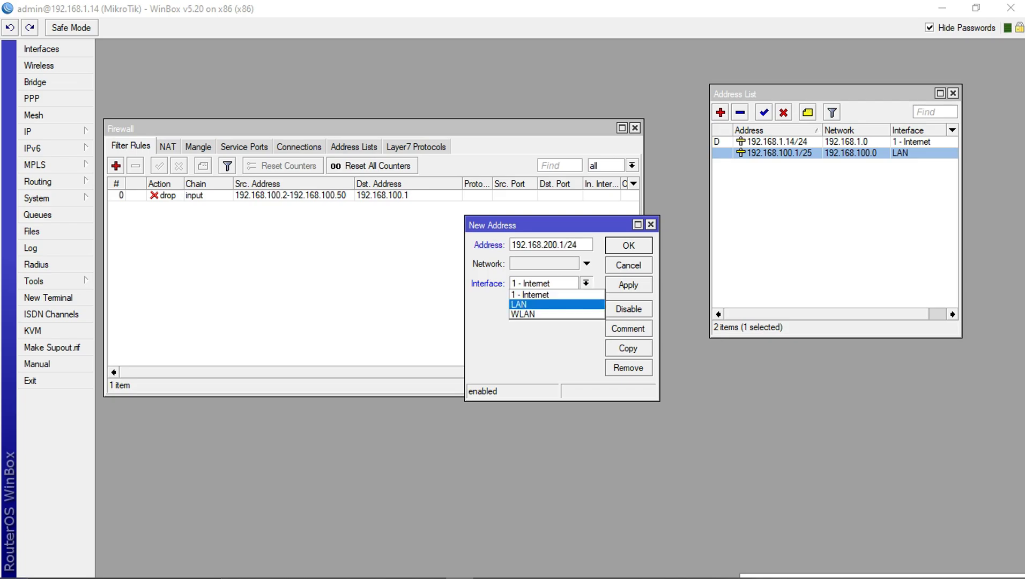
click(537, 312)
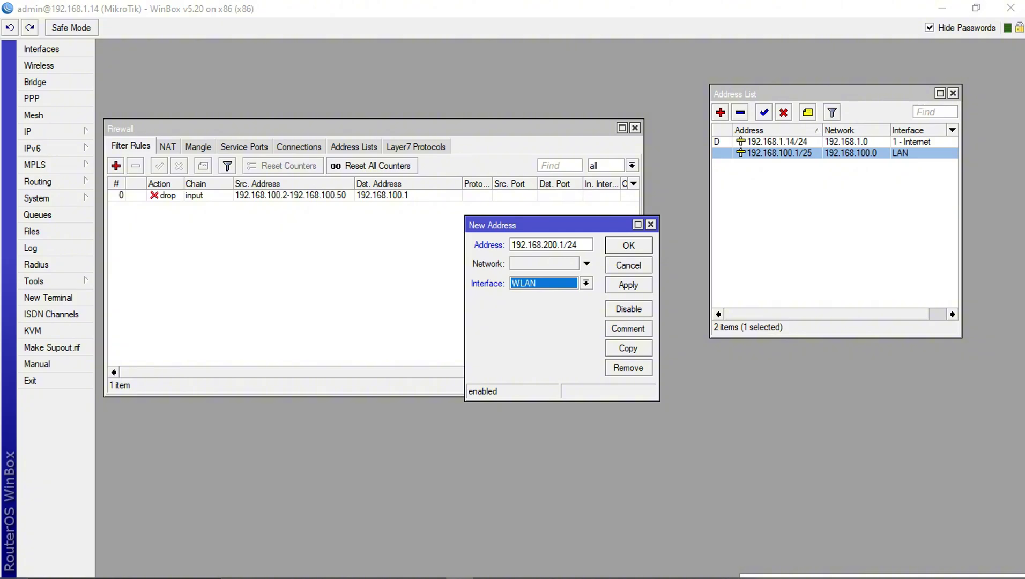
click(629, 286)
click(629, 245)
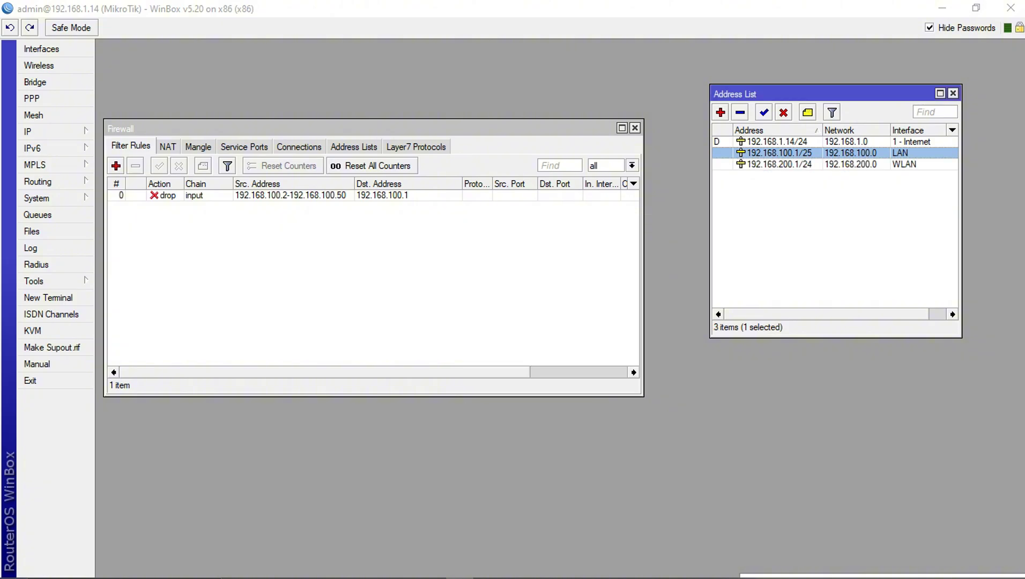
Step: Reposition the Firewall window beside the address list, select the WLAN address, and reopen the firewall filter rules
click(826, 230)
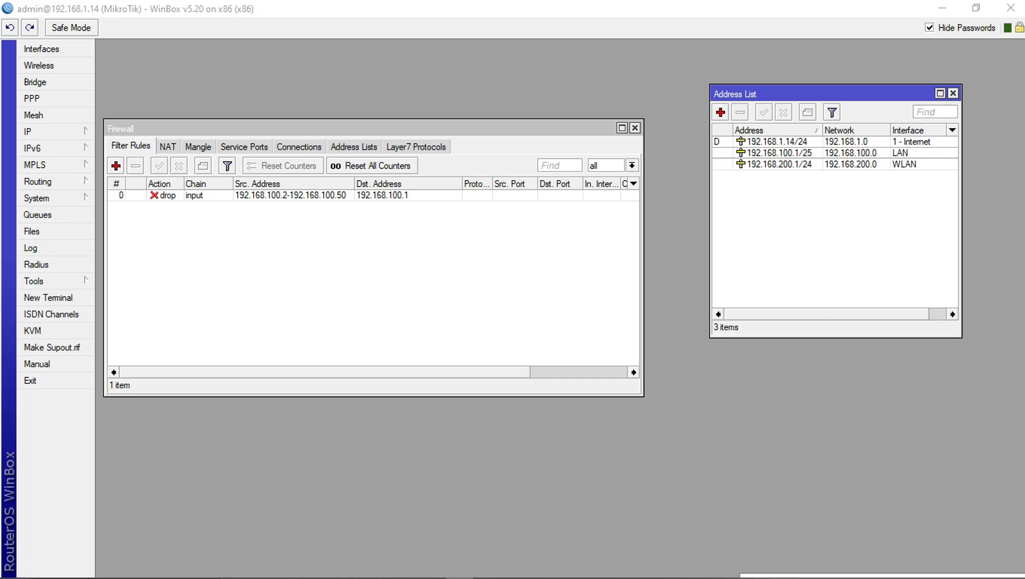
drag(214, 128, 261, 88)
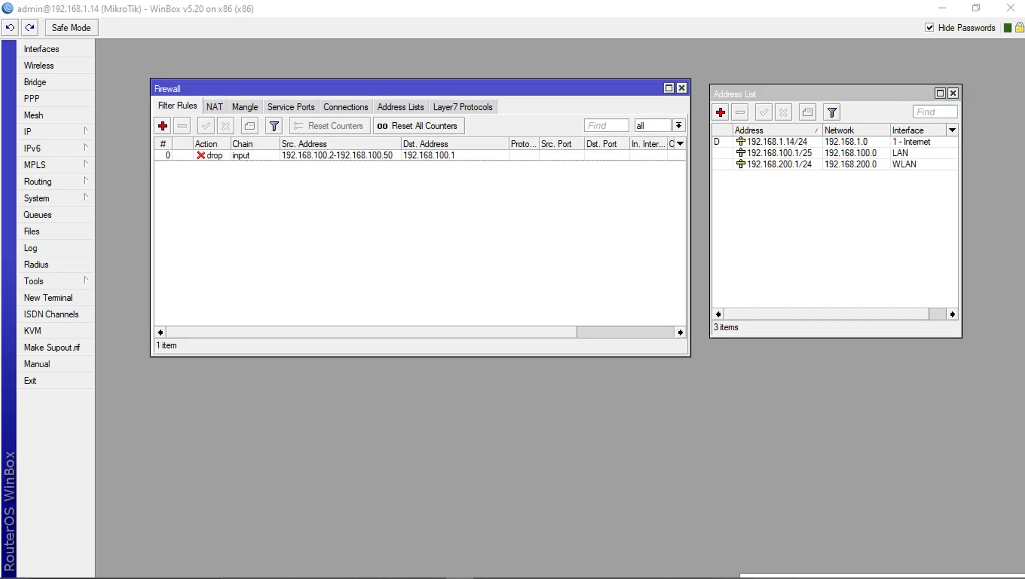
click(777, 164)
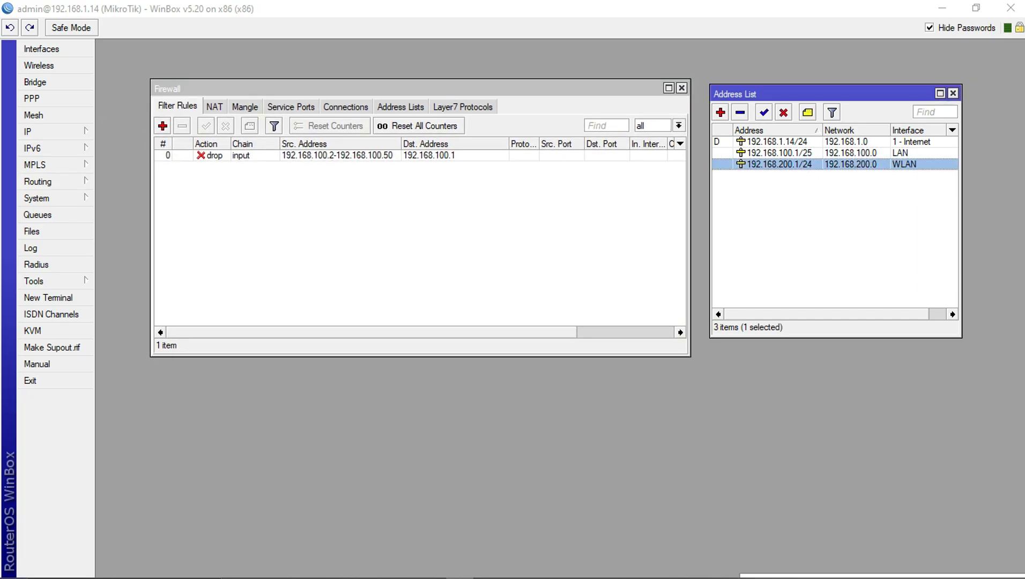
mouse_move(460, 577)
click(32, 131)
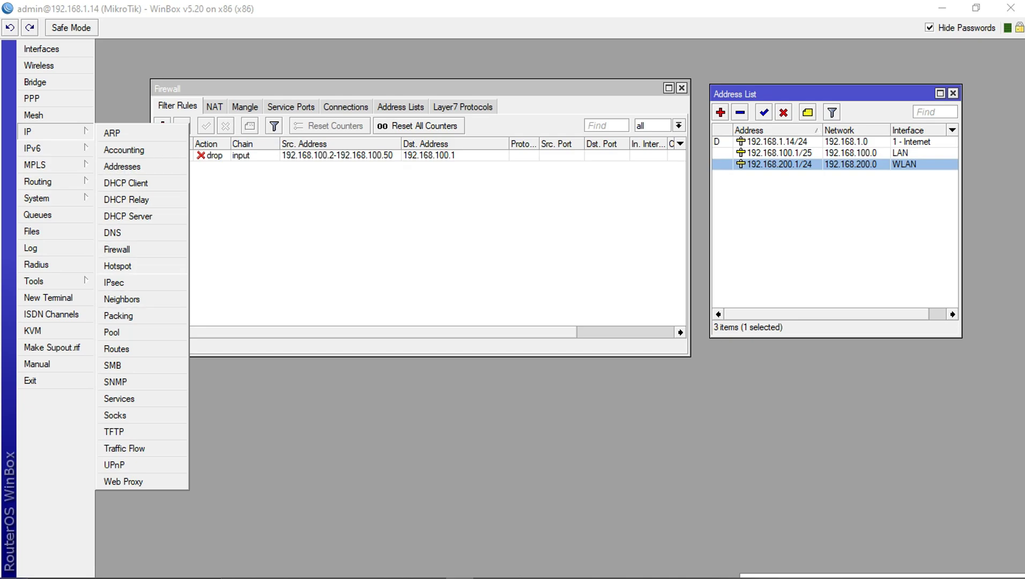
click(117, 250)
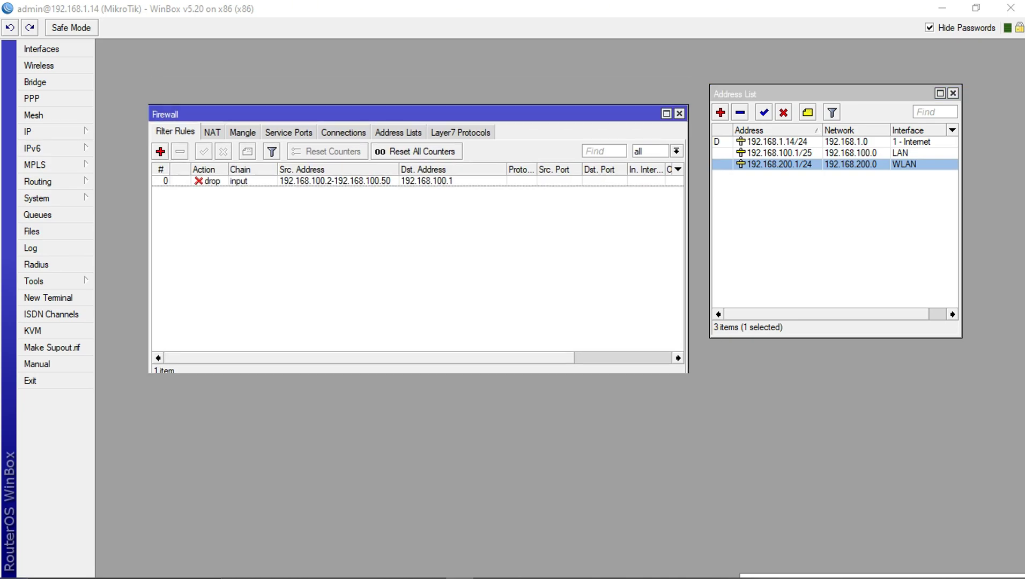
Step: Review item 9's source range and wireless-client target in the Word exam document, and return to WinBox
key(alt+Tab)
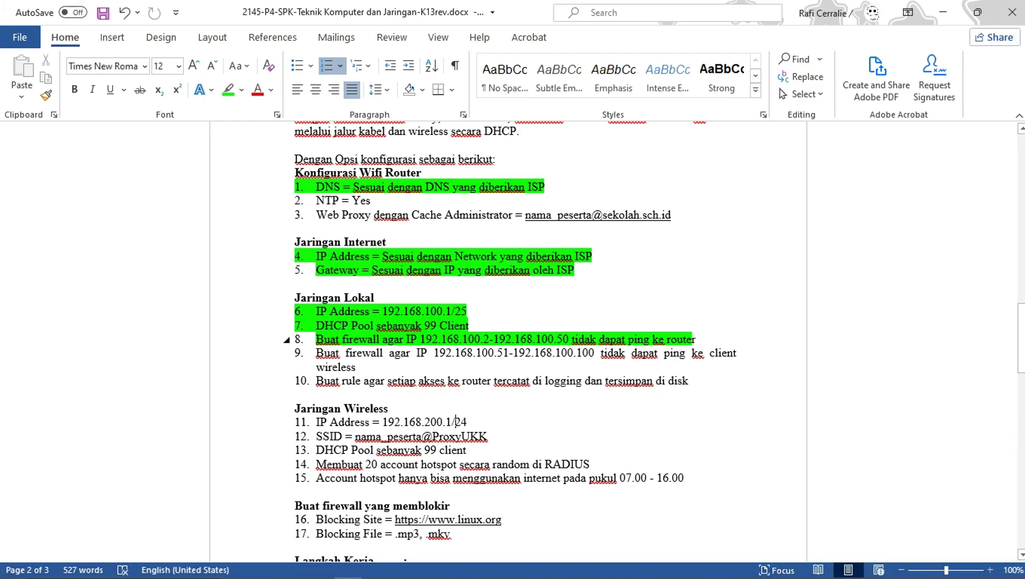
key(Down)
drag(497, 354, 362, 368)
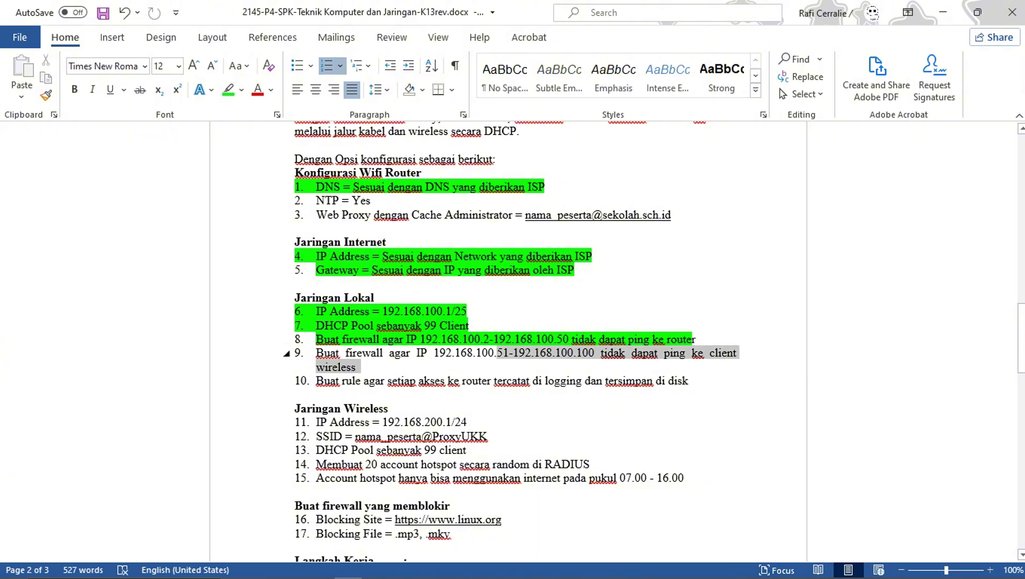
click(356, 368)
mouse_move(488, 571)
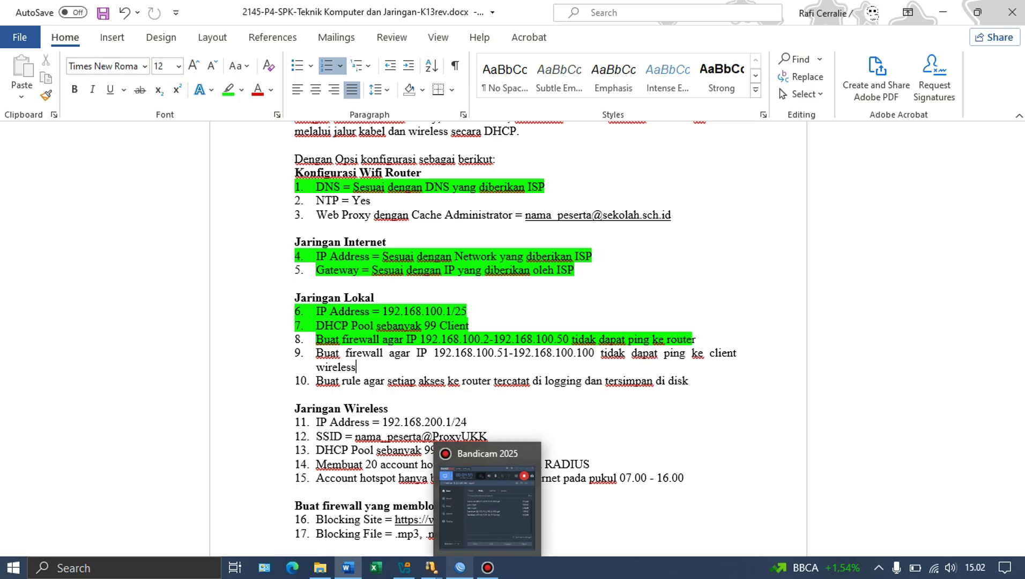
click(460, 569)
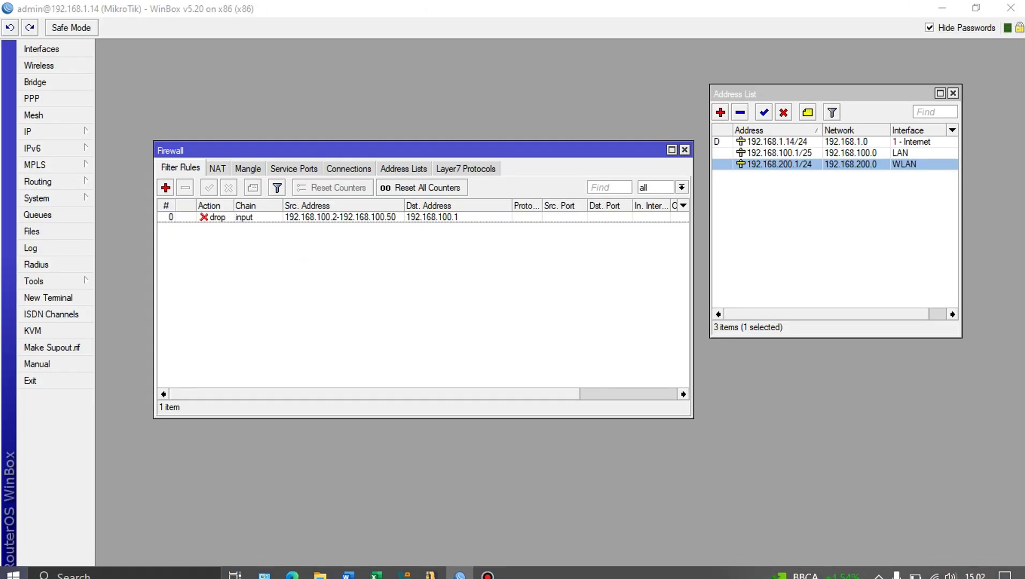
Step: Start a new firewall filter rule with chain input and source address 192.168.100.51-192.168.100.100
click(778, 164)
click(778, 153)
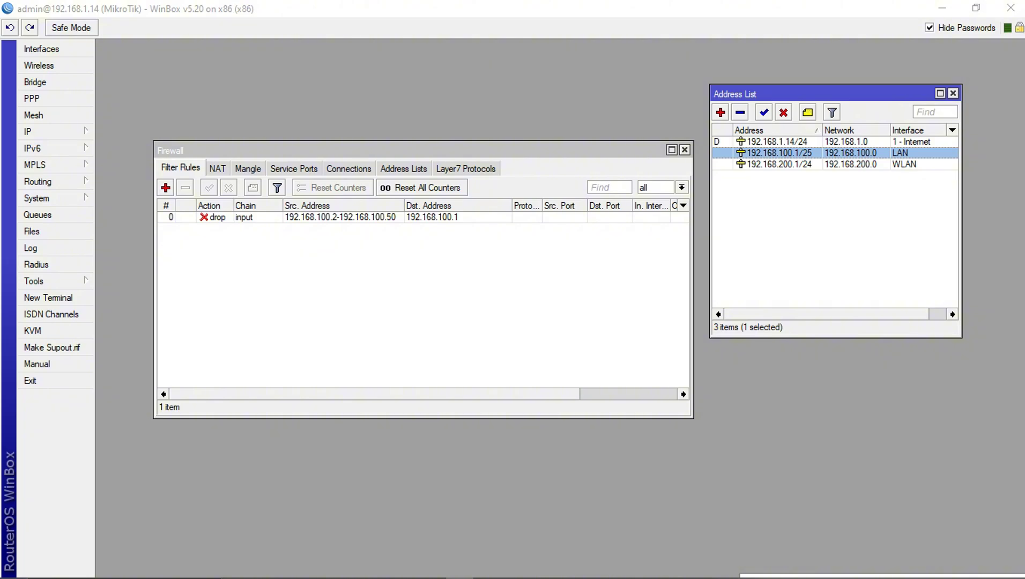
click(166, 188)
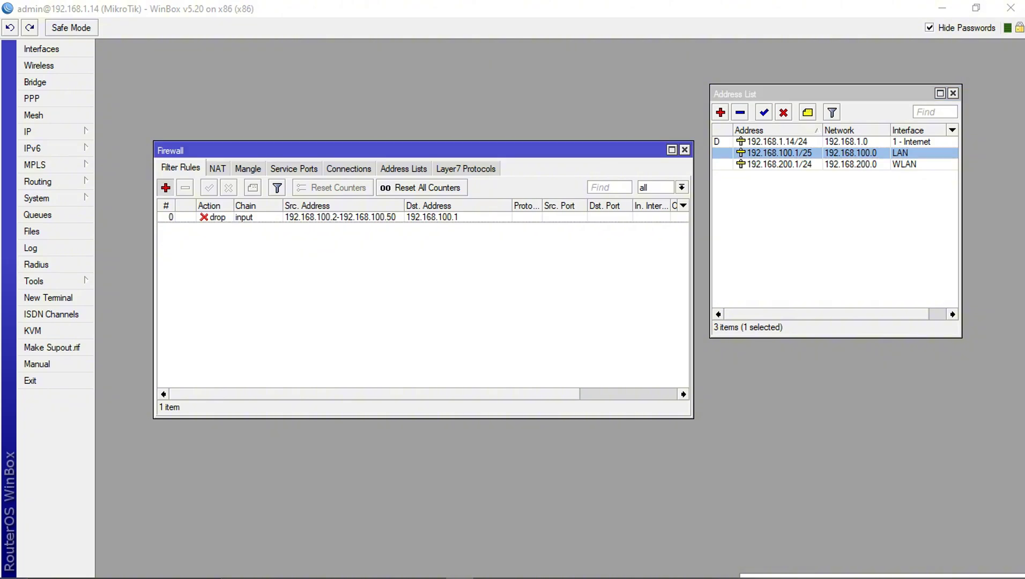
click(218, 94)
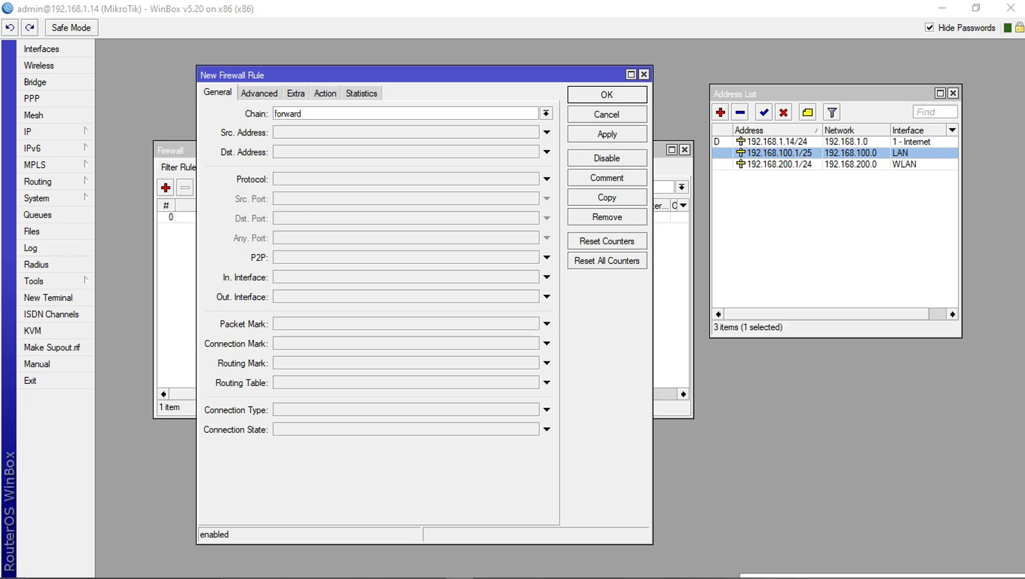
click(546, 113)
click(290, 133)
click(546, 132)
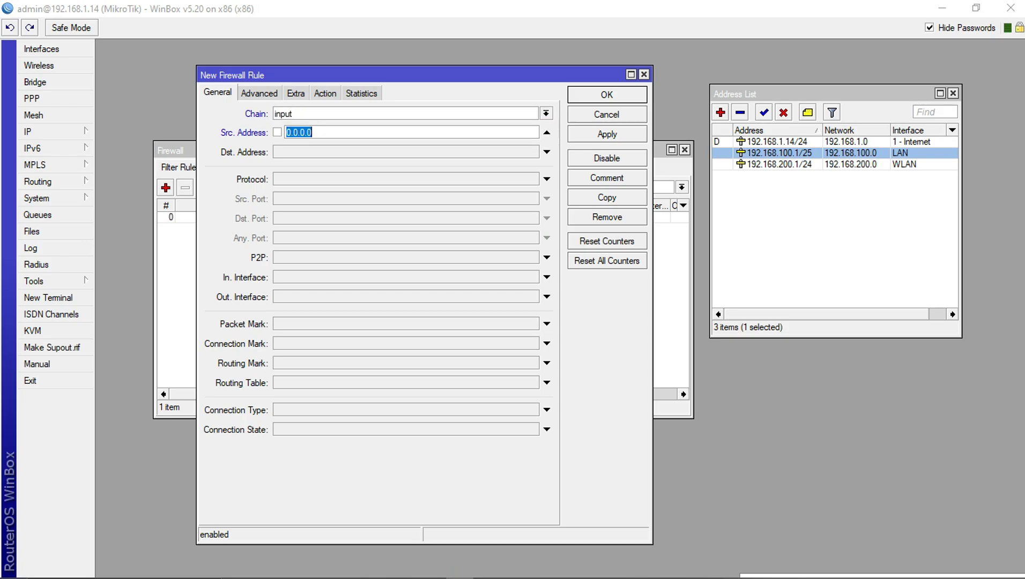
text(192.168.100.51-189)
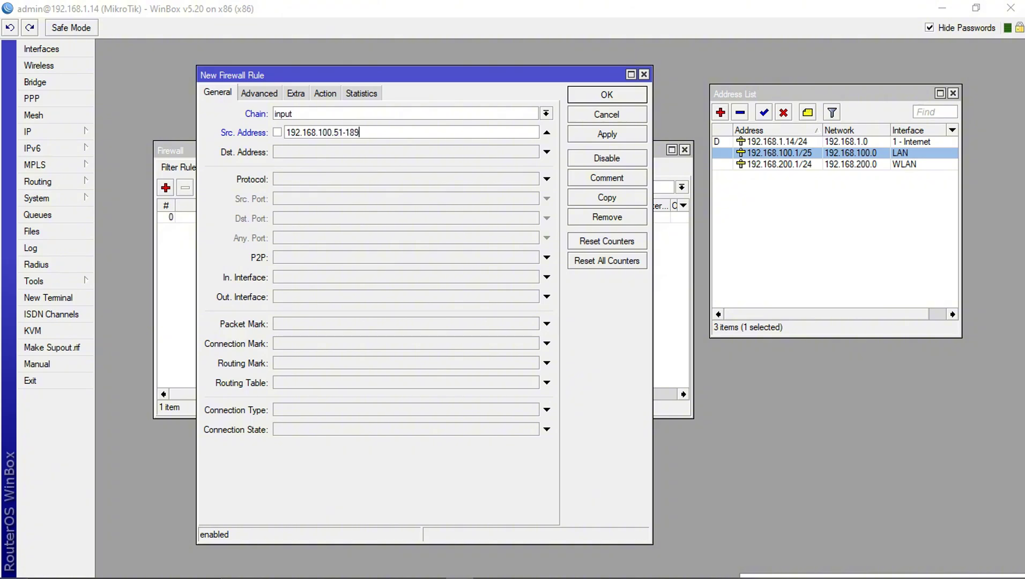
key(BackSpace)
key(BackSpace)
text(92.168.100.100)
Step: Set the new rule's destination address to the WLAN address 192.168.200.1 and apply the rule
drag(543, 75, 708, 175)
click(712, 252)
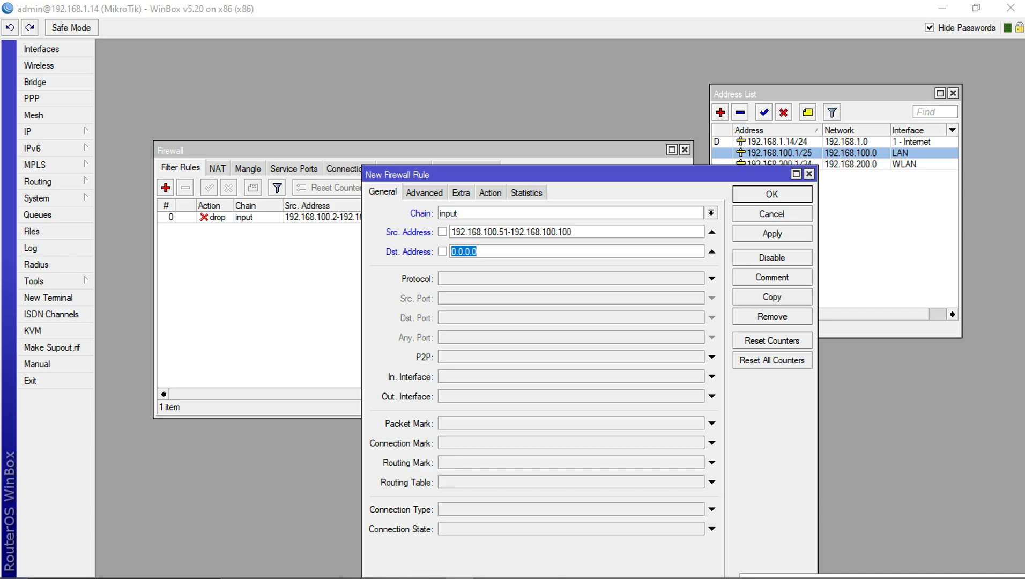
drag(633, 174, 458, 254)
click(780, 164)
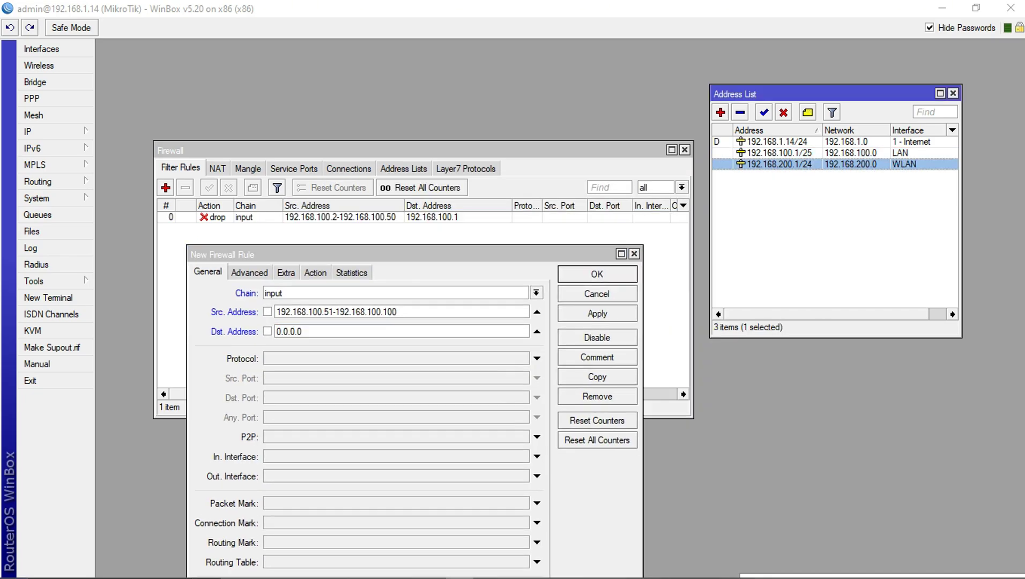
drag(375, 254, 445, 126)
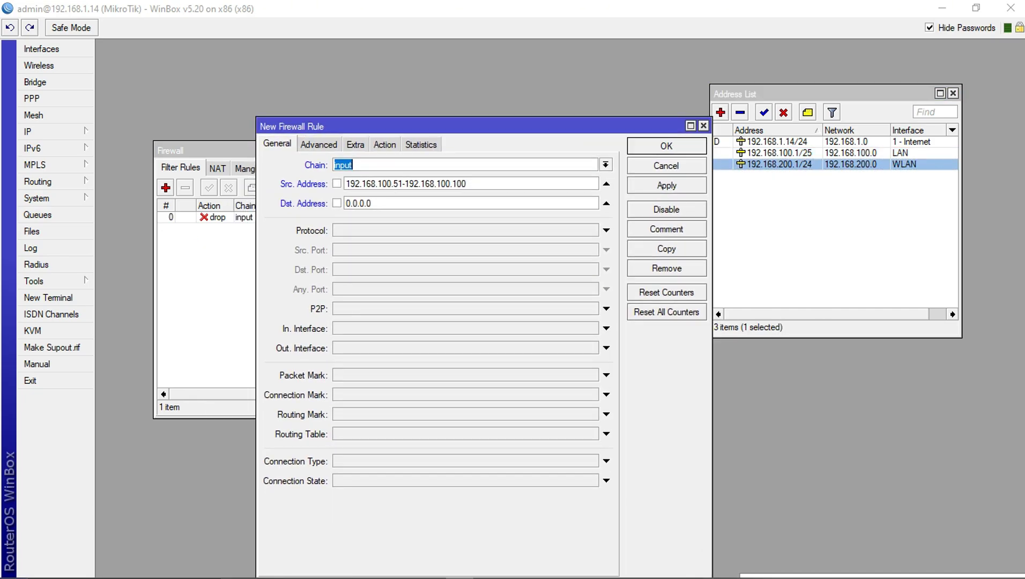
double_click(289, 332)
text(192.168.2)
key(BackSpace)
text(.200.1)
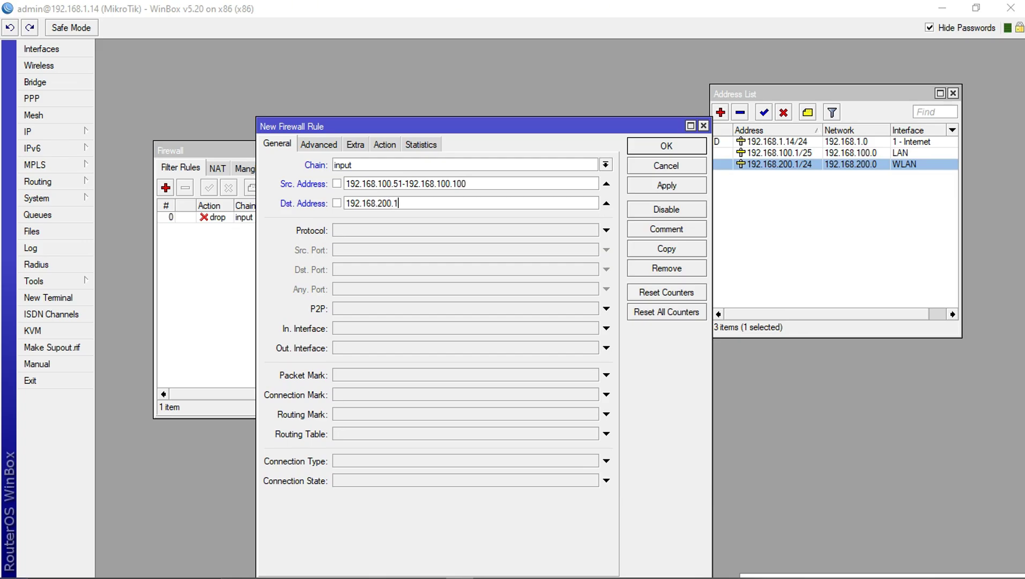
click(666, 185)
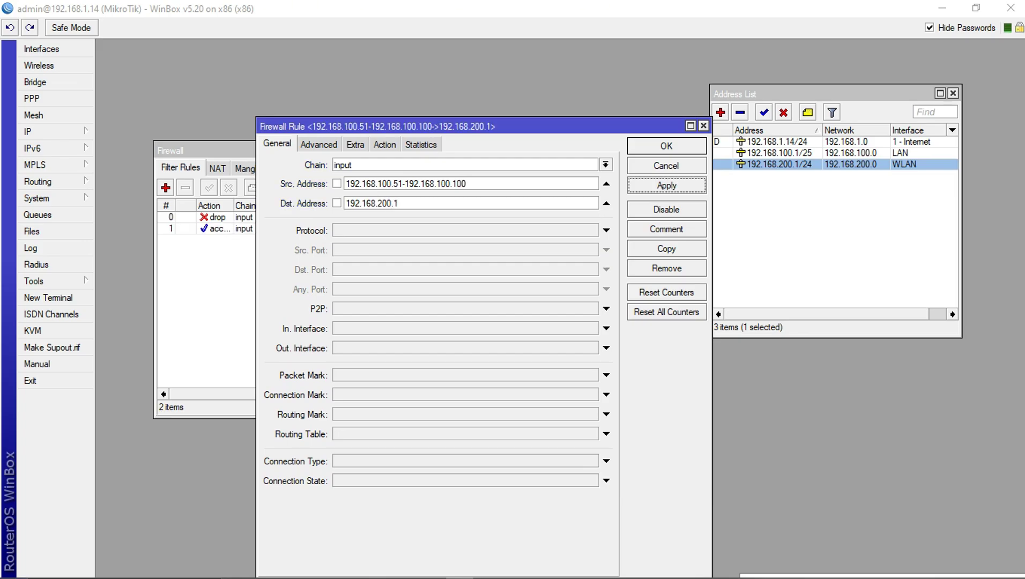
Step: Set the rule's action to drop, apply it, and close the rule window
click(385, 144)
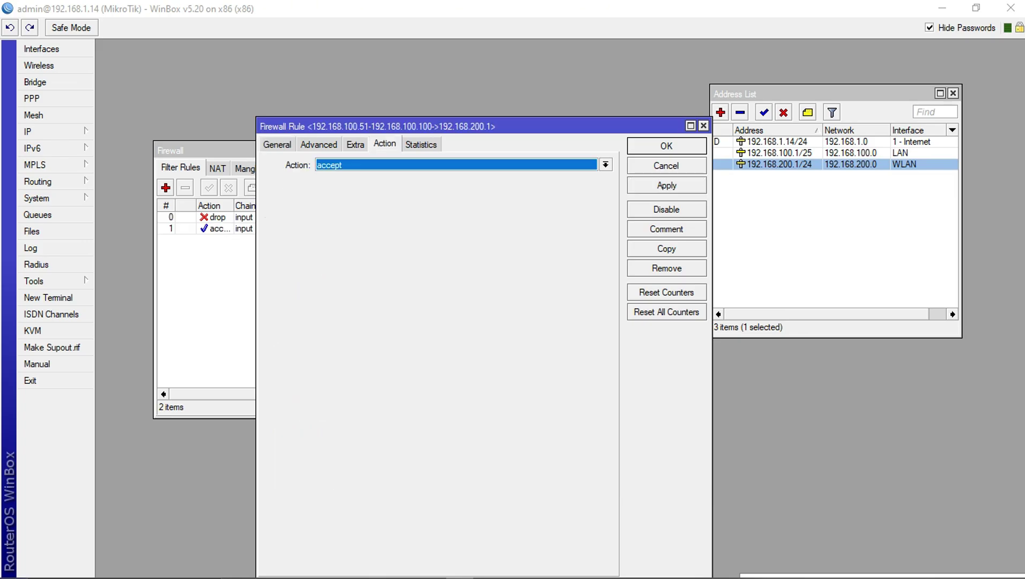
click(606, 165)
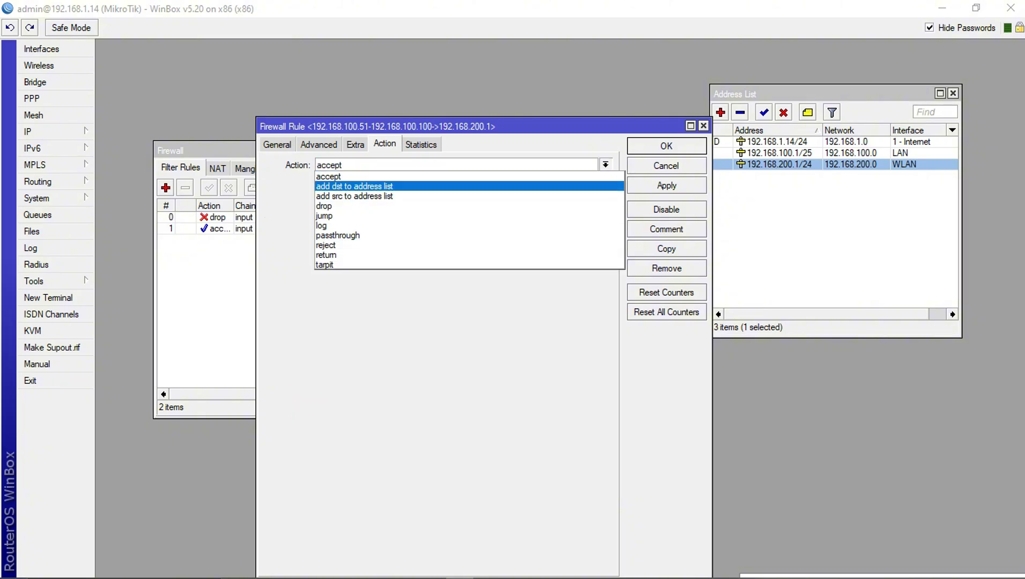
click(324, 206)
click(667, 185)
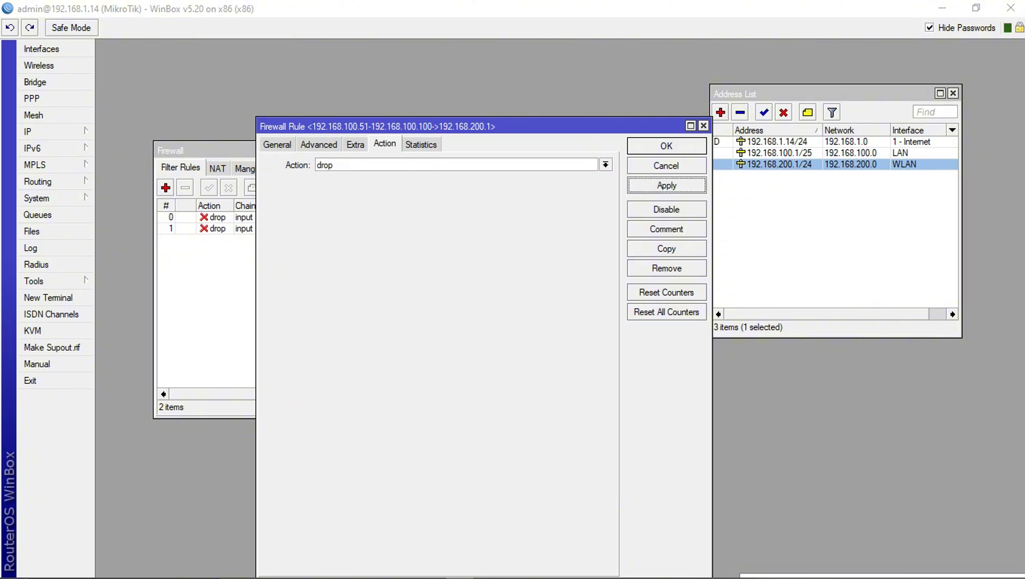
key(Return)
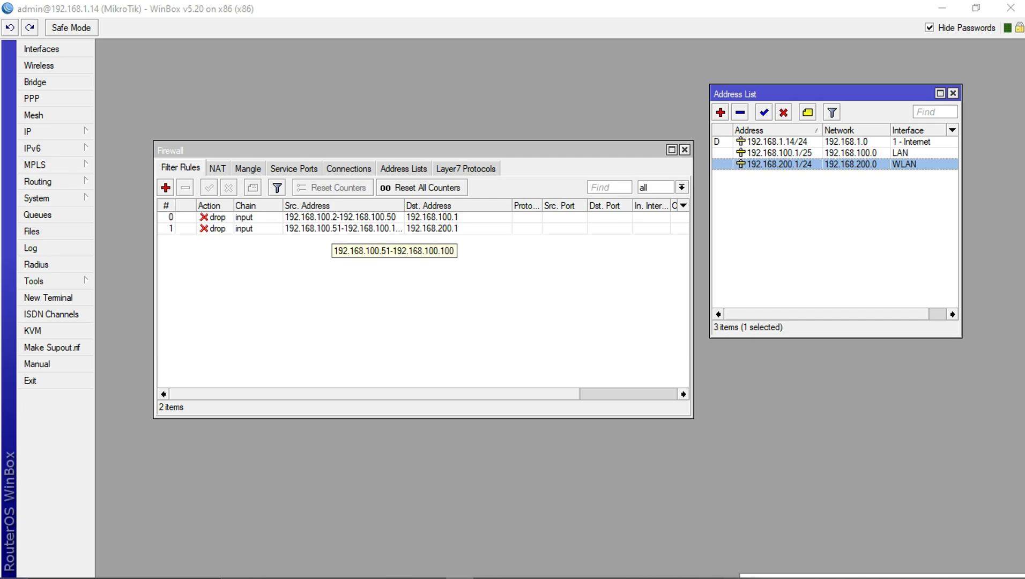
Step: Widen the firewall list's source address column, switch to the Windows XP virtual machine, and clear the Command Prompt and status windows away
drag(404, 205, 443, 206)
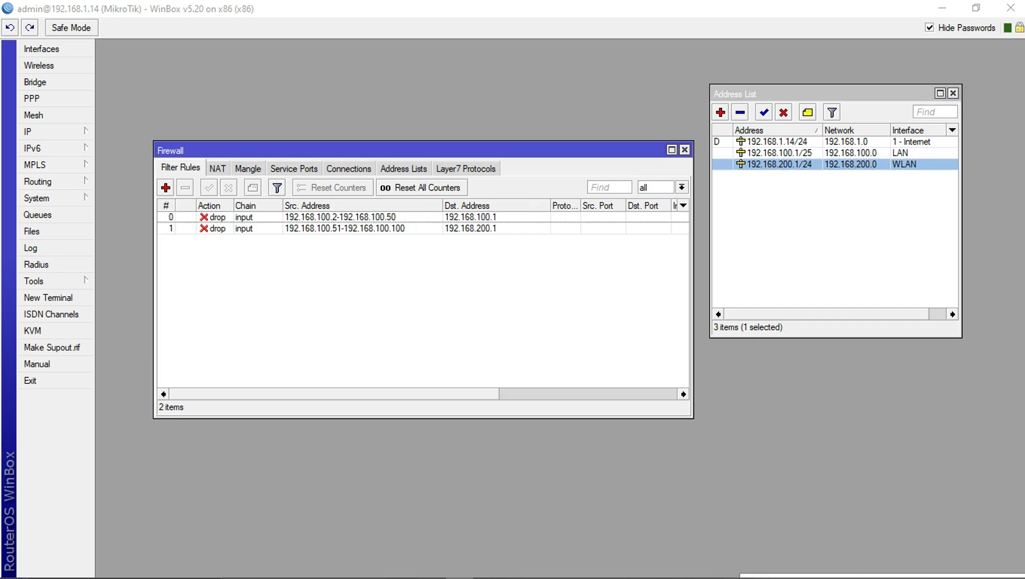
mouse_move(433, 568)
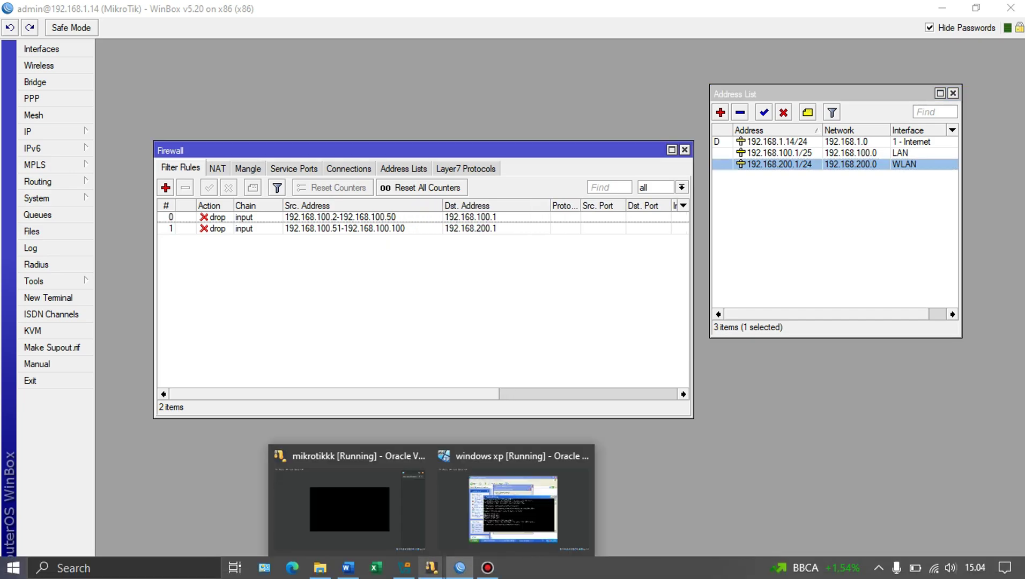
click(518, 499)
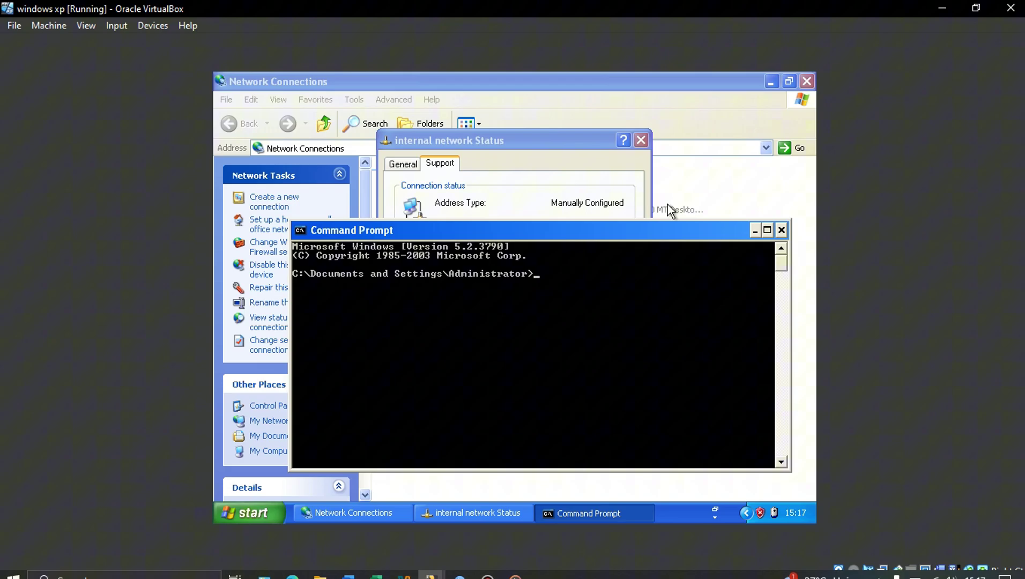
click(753, 230)
click(641, 140)
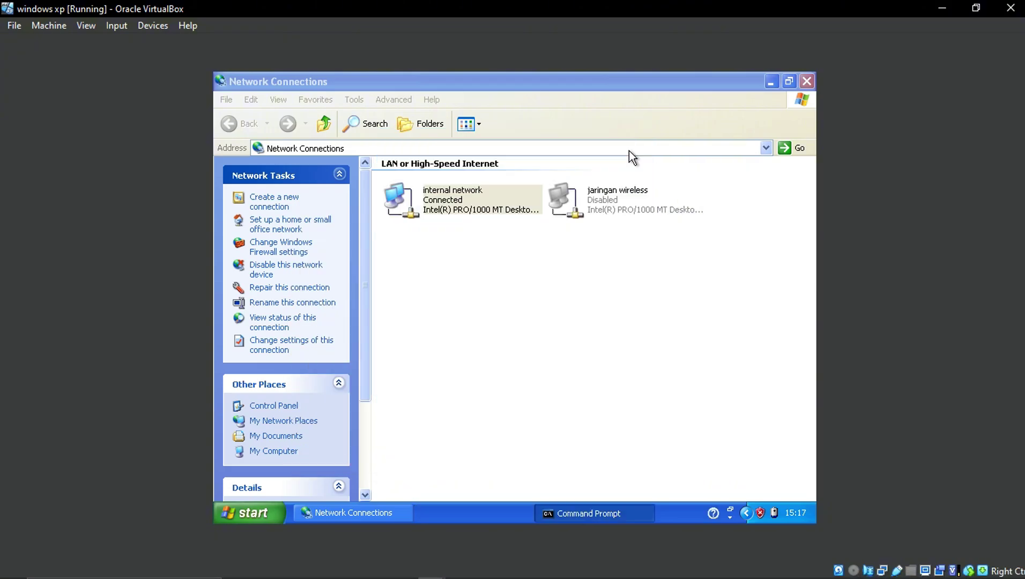
Step: Review the internal network connection's address details in Windows XP
double_click(439, 209)
click(440, 164)
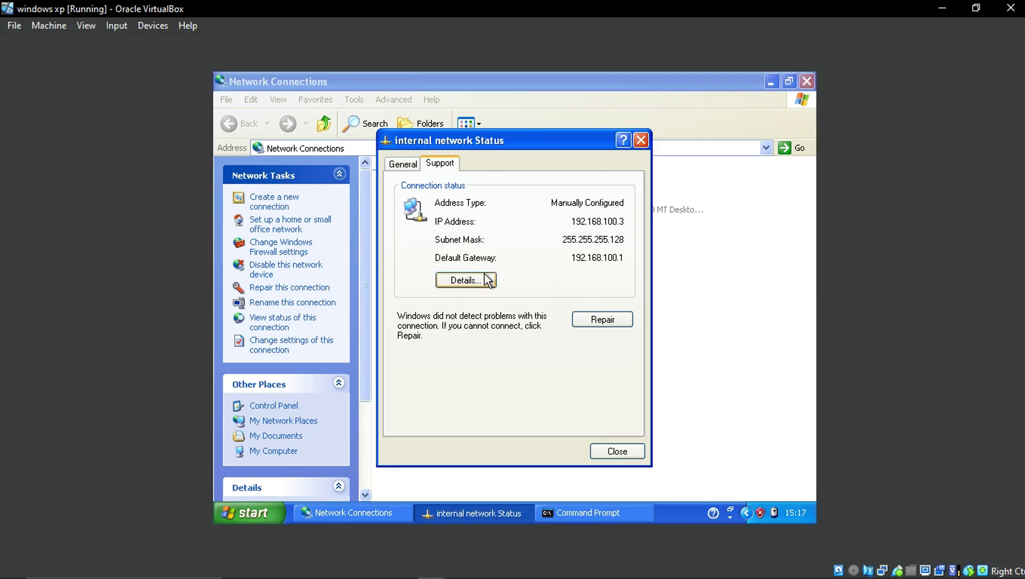
click(480, 409)
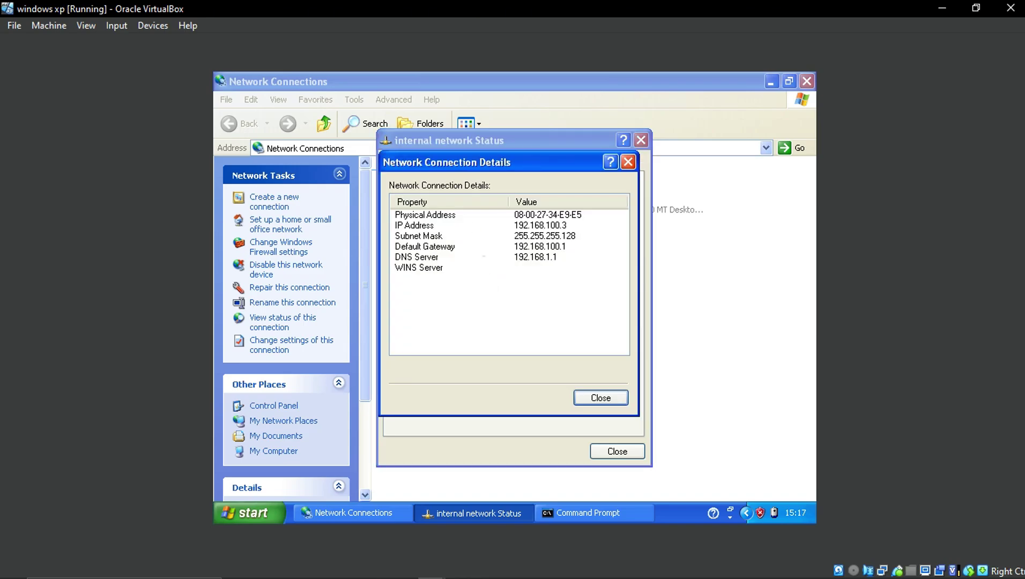
click(629, 162)
Step: Set the internal network connection's TCP/IP address to 192.168.100.60, save it, and close the connection's dialogs
click(416, 164)
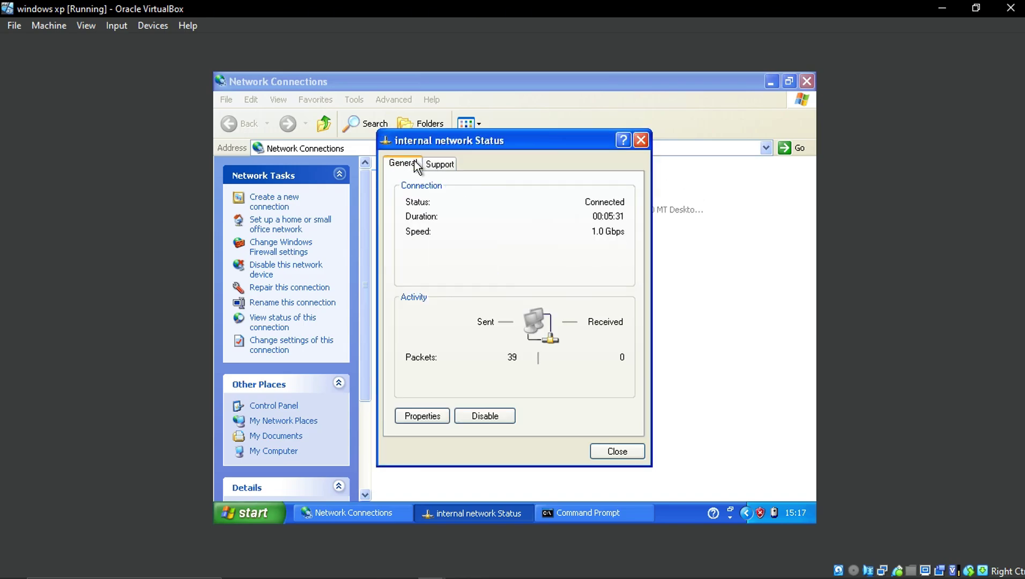
click(441, 412)
double_click(355, 297)
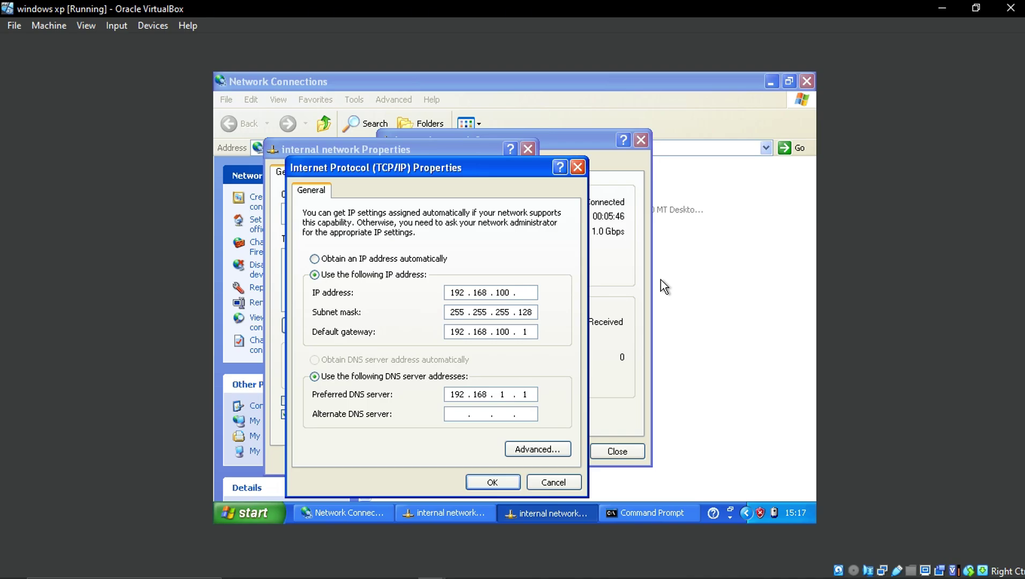
text(60)
click(528, 332)
click(505, 484)
click(488, 347)
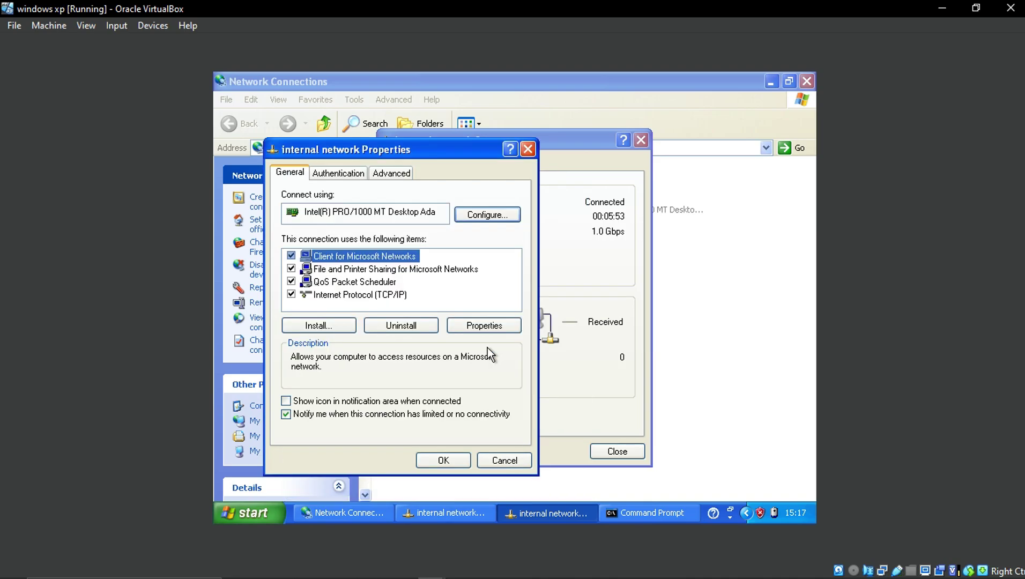
click(455, 460)
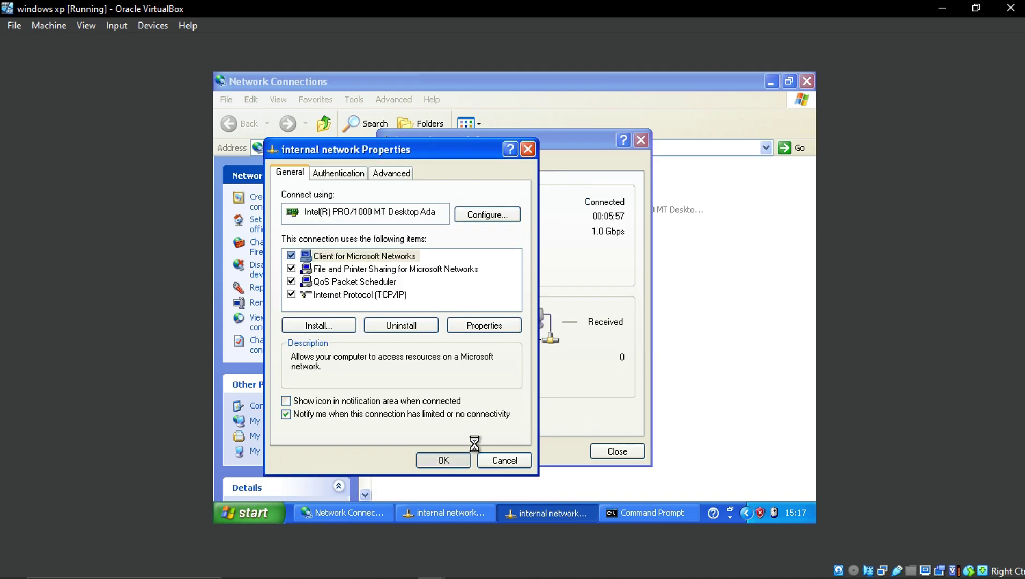
click(600, 453)
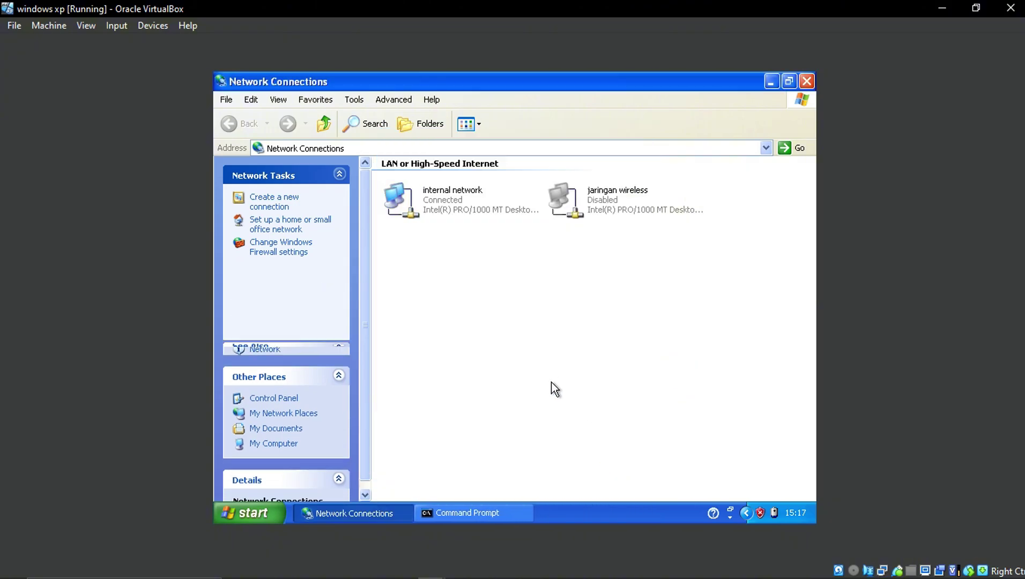
Step: Bring back the Command Prompt and enter the command ping 192.168.200.1 without running it
click(457, 509)
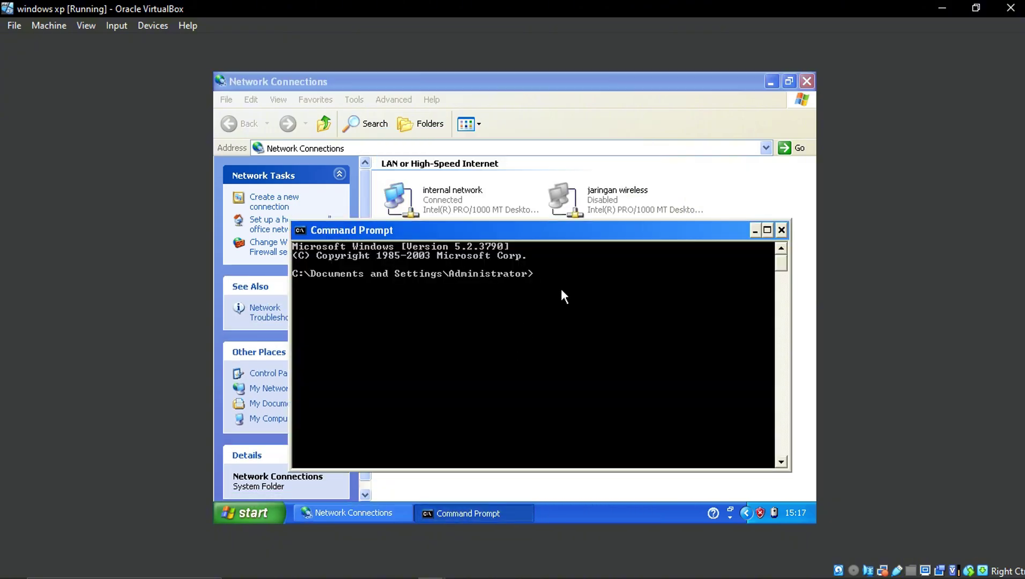
text(ping 192.168.200)
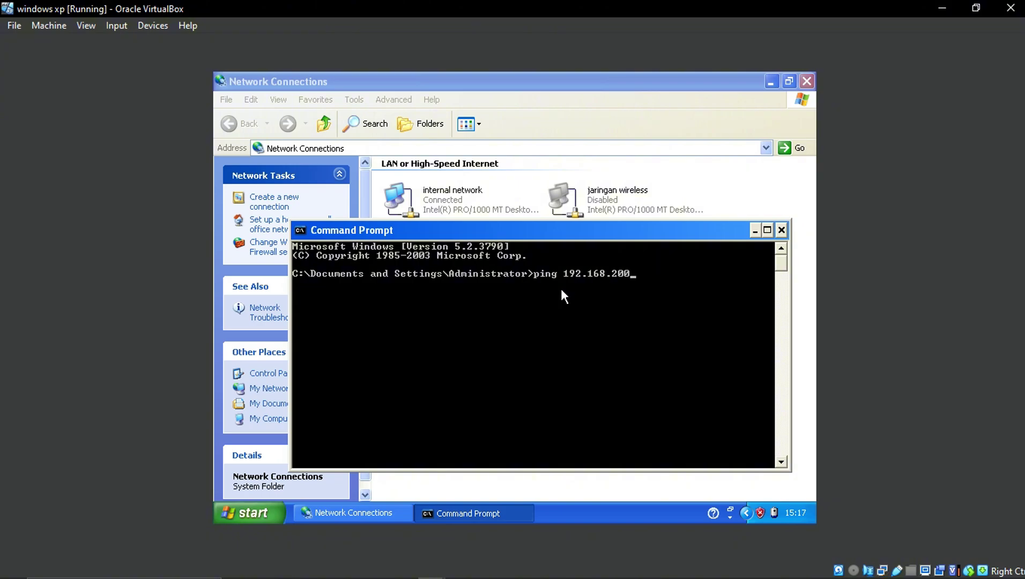
text(.1)
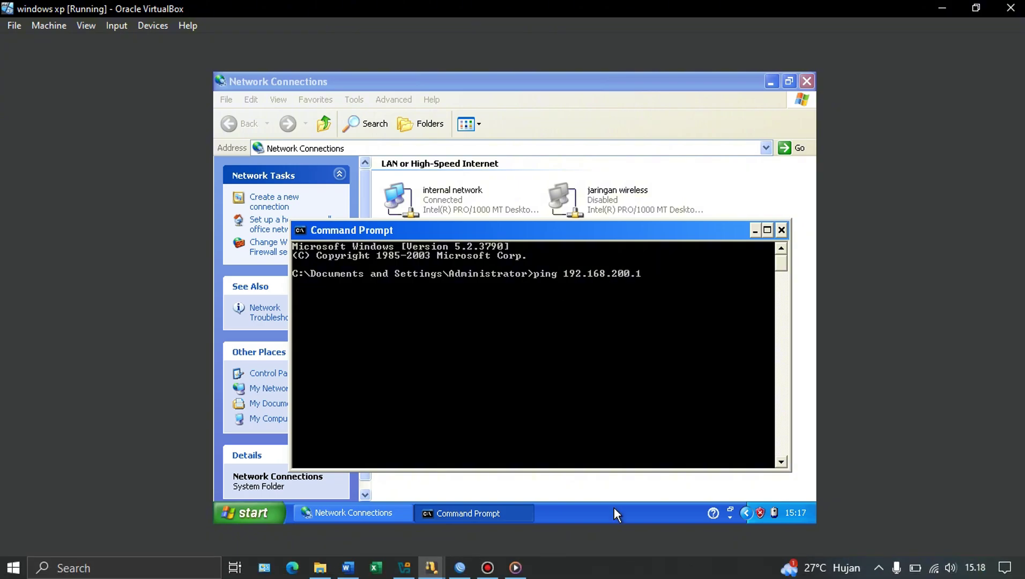
Step: Return to WinBox and enable the drop rule for source range 192.168.100.51-192.168.100.100
click(432, 568)
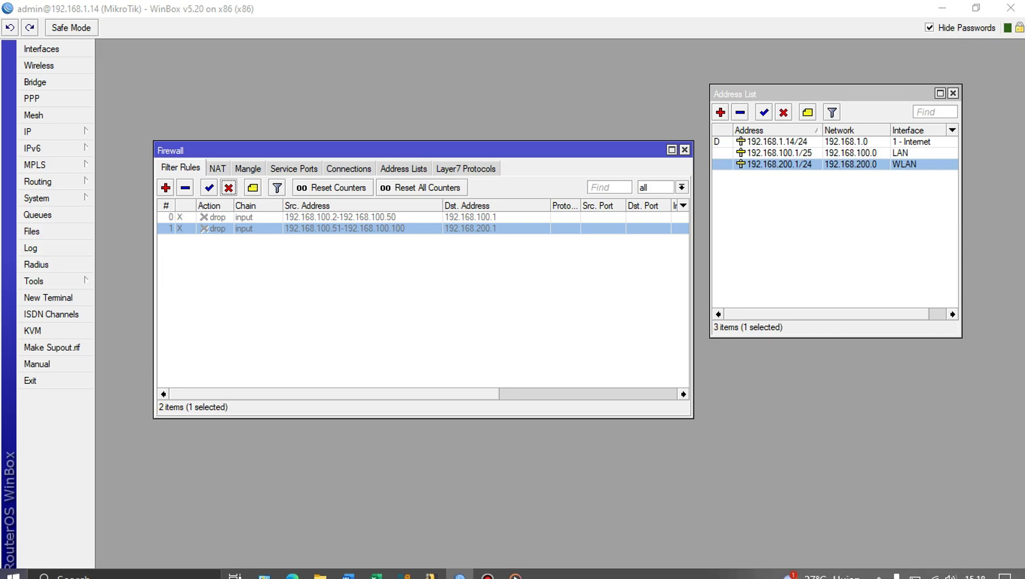
click(780, 165)
click(780, 153)
click(780, 165)
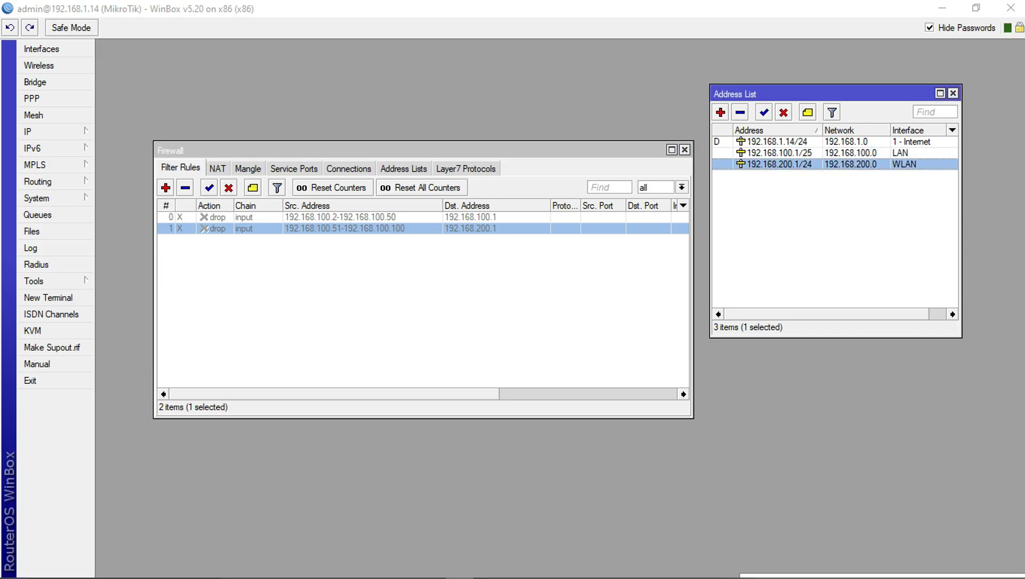
click(345, 229)
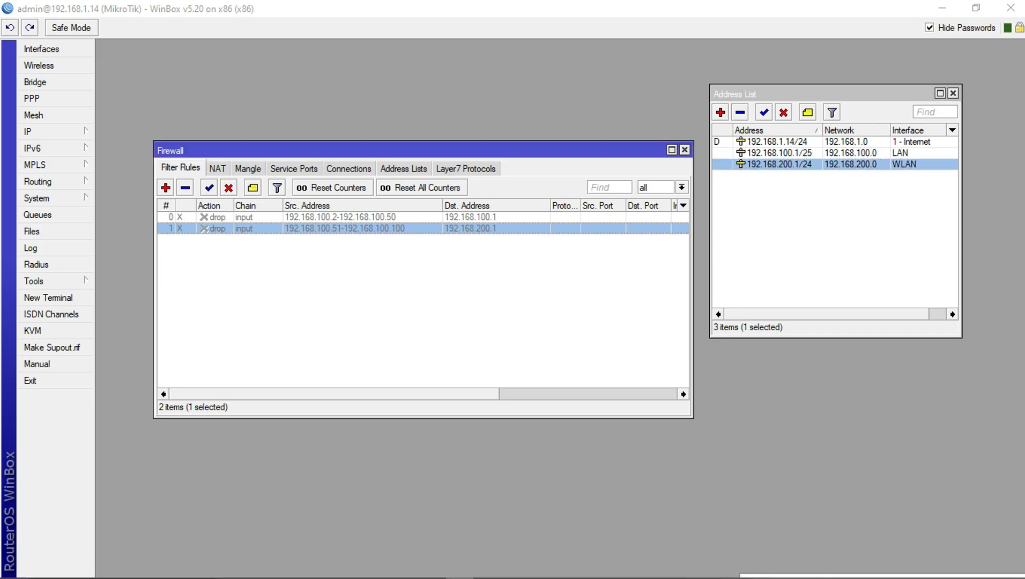
click(344, 218)
click(344, 229)
click(208, 187)
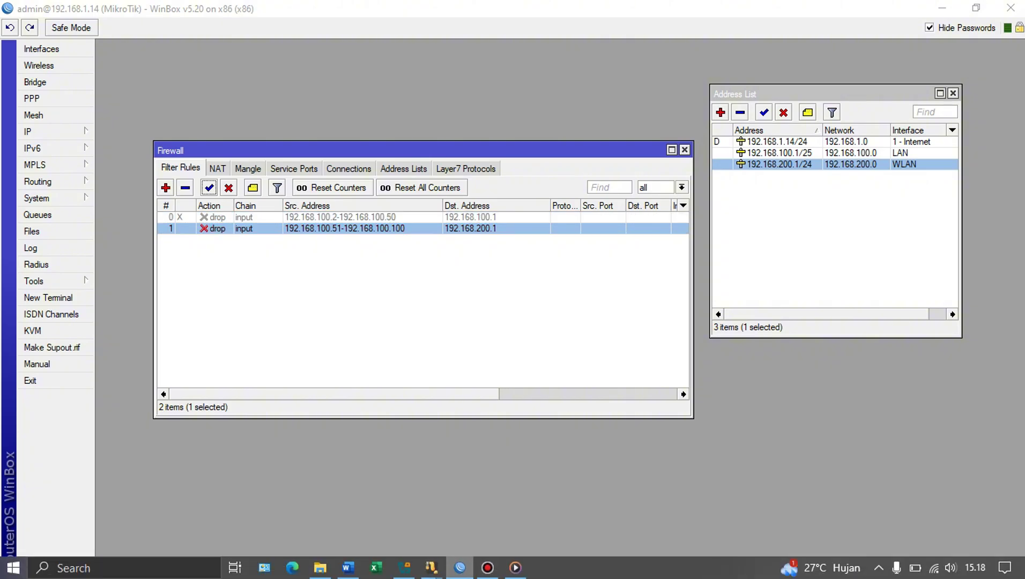
Step: Run the prepared ping to 192.168.200.1 in the Windows XP Command Prompt, and interrupt it after a few requests
click(513, 507)
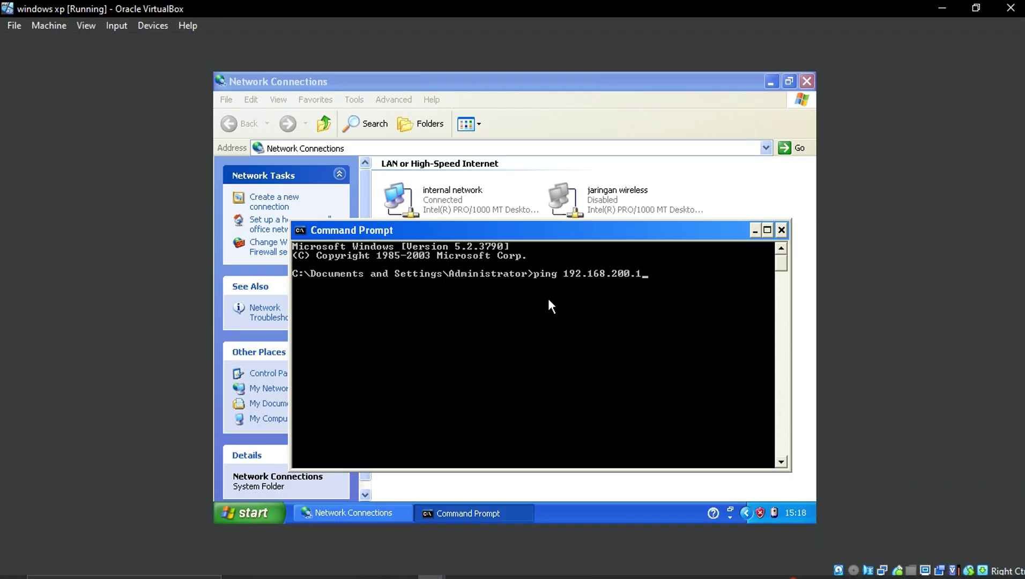
key(Return)
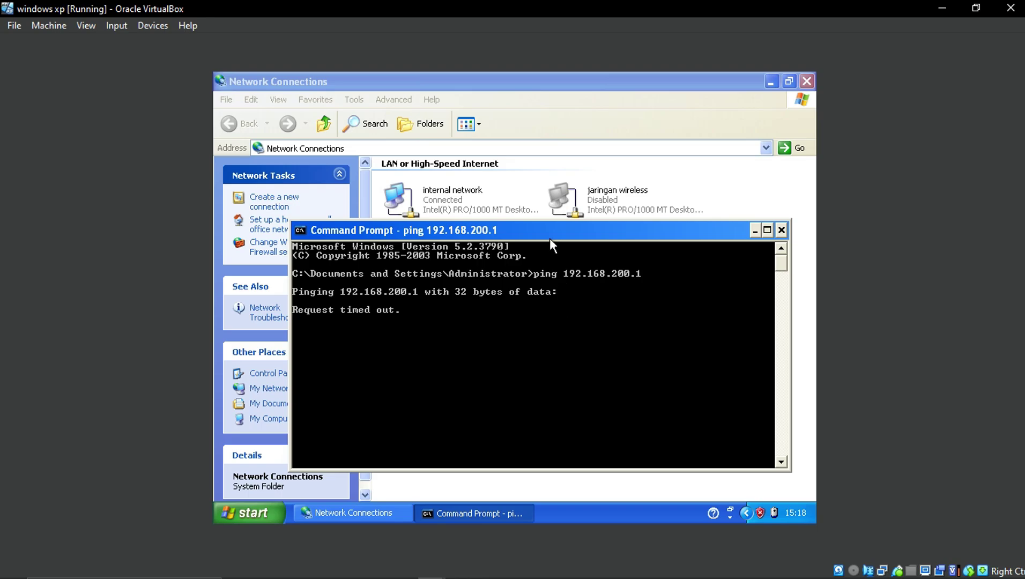
drag(550, 235, 536, 251)
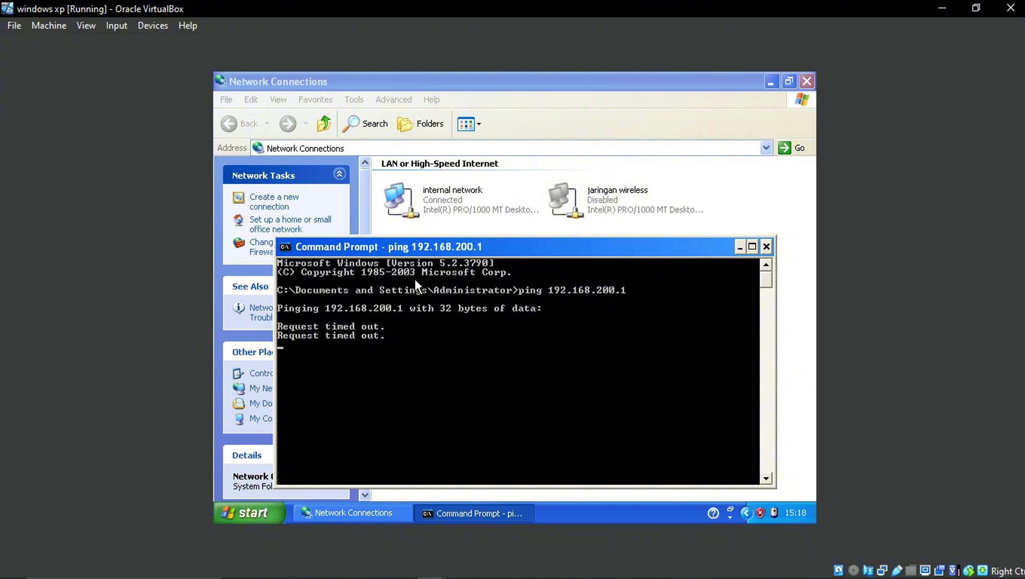
key(ctrl+c)
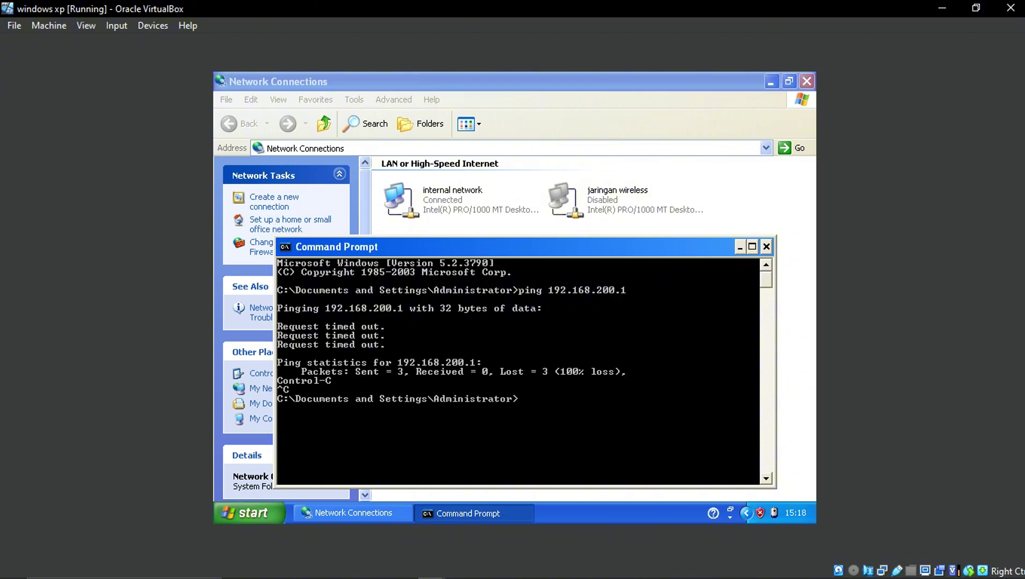
Step: Return to the Windows XP virtual machine and open the internal network connection's status
click(404, 568)
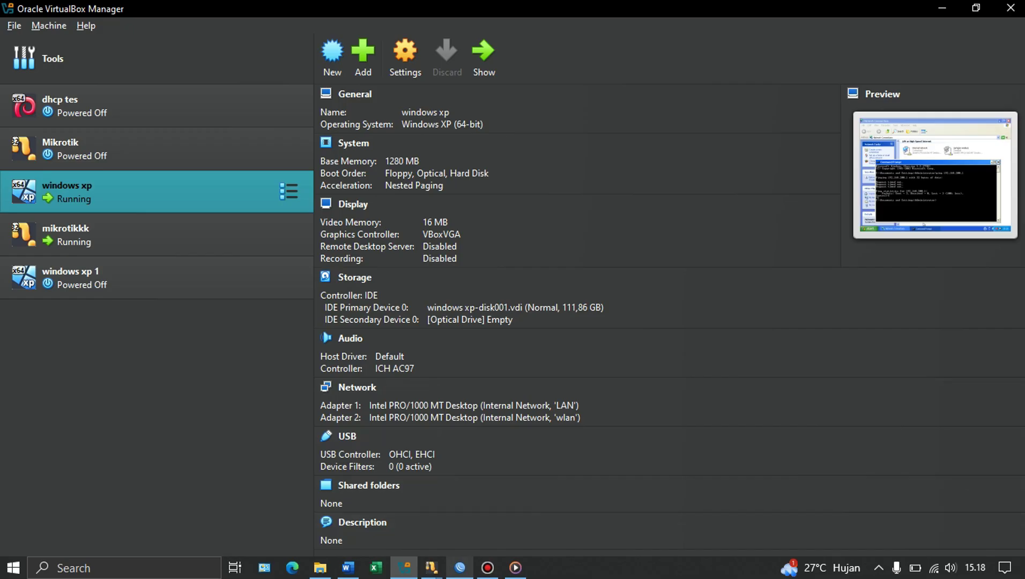
key(alt+Tab)
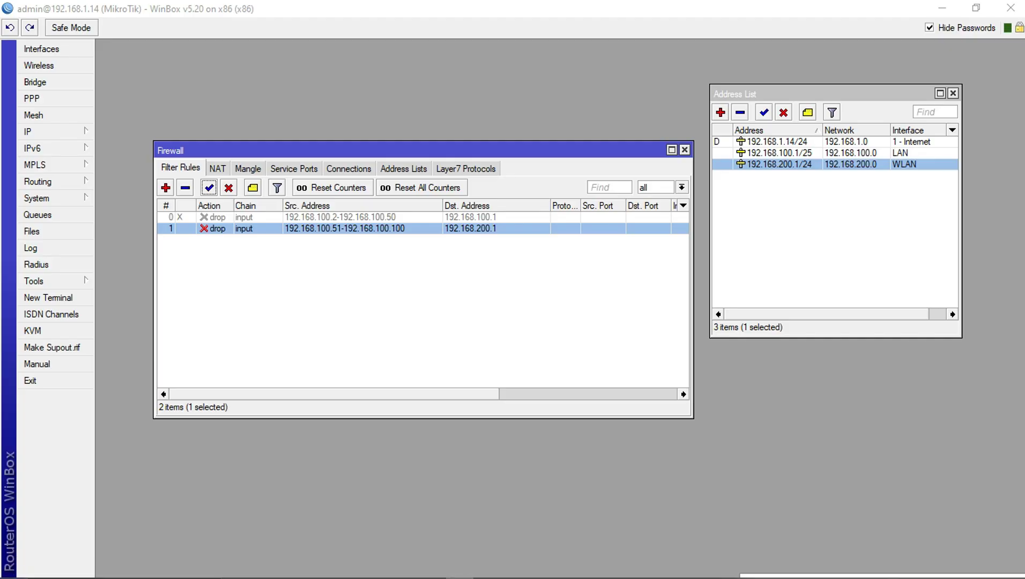
mouse_move(432, 568)
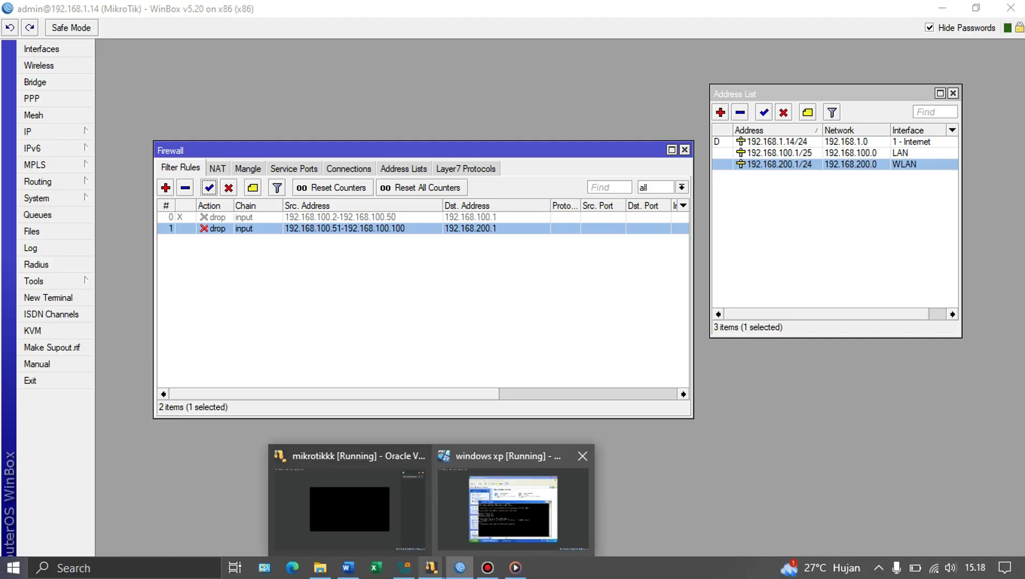
click(513, 504)
double_click(451, 195)
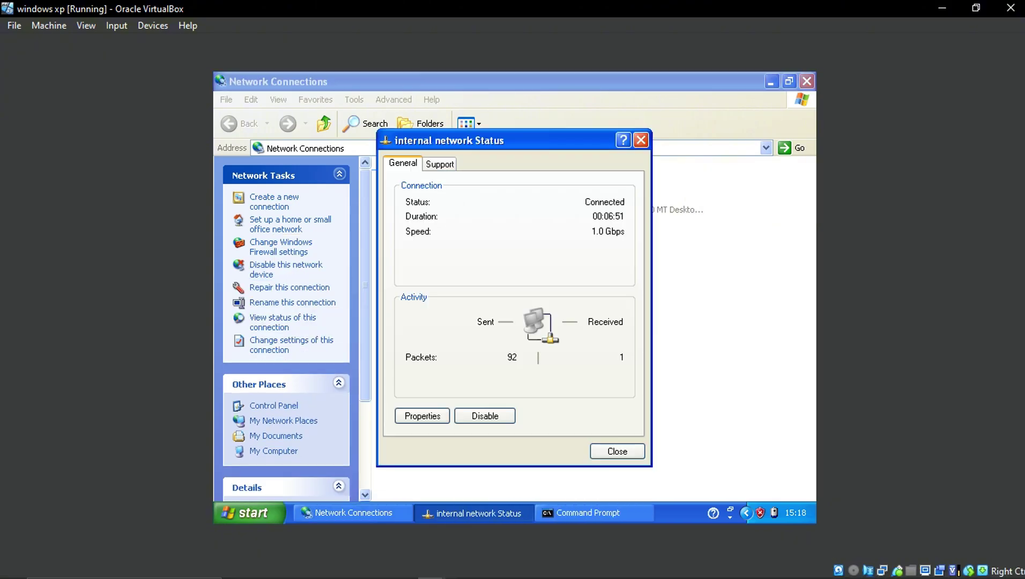
click(423, 417)
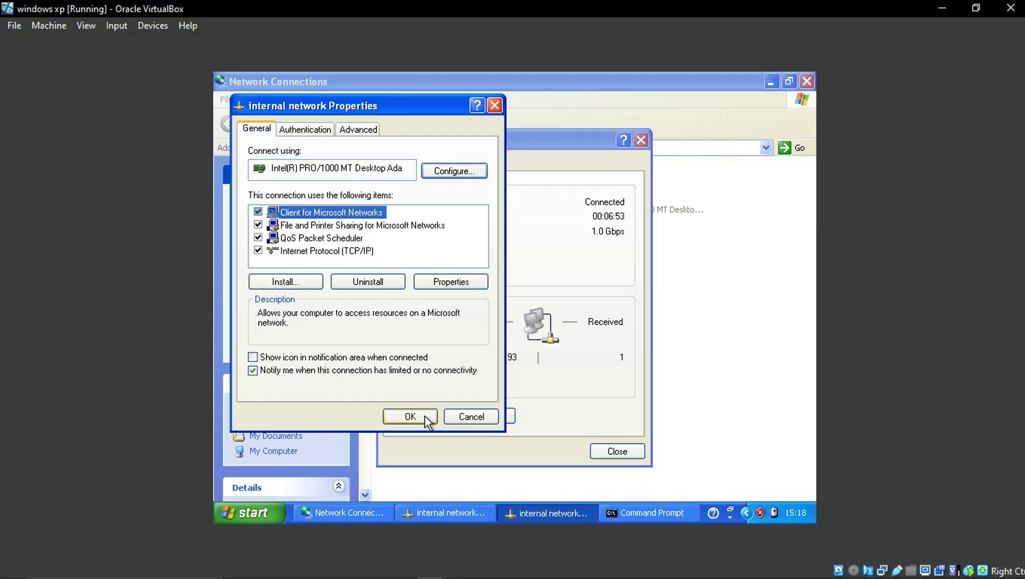
click(460, 568)
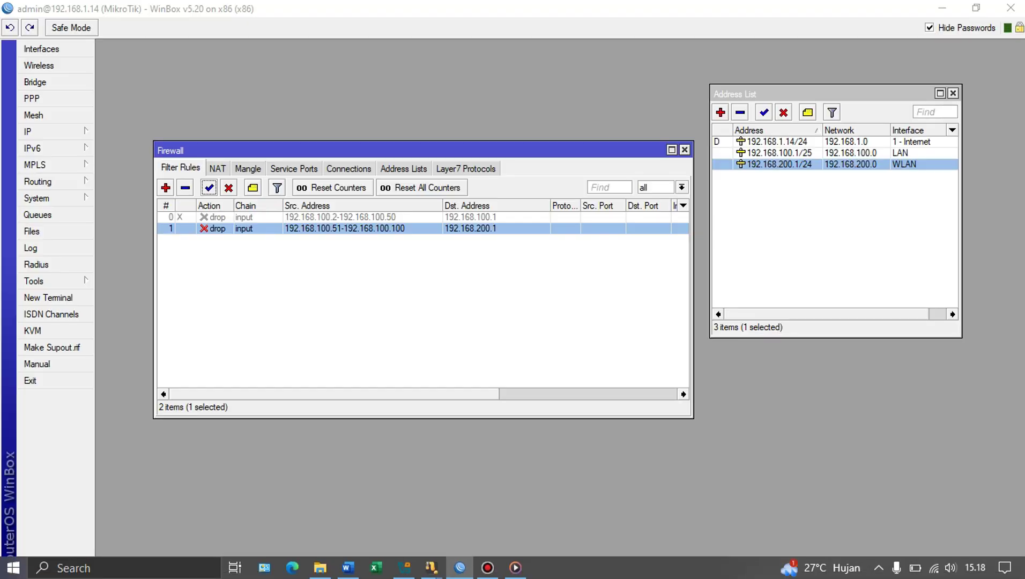
mouse_move(431, 567)
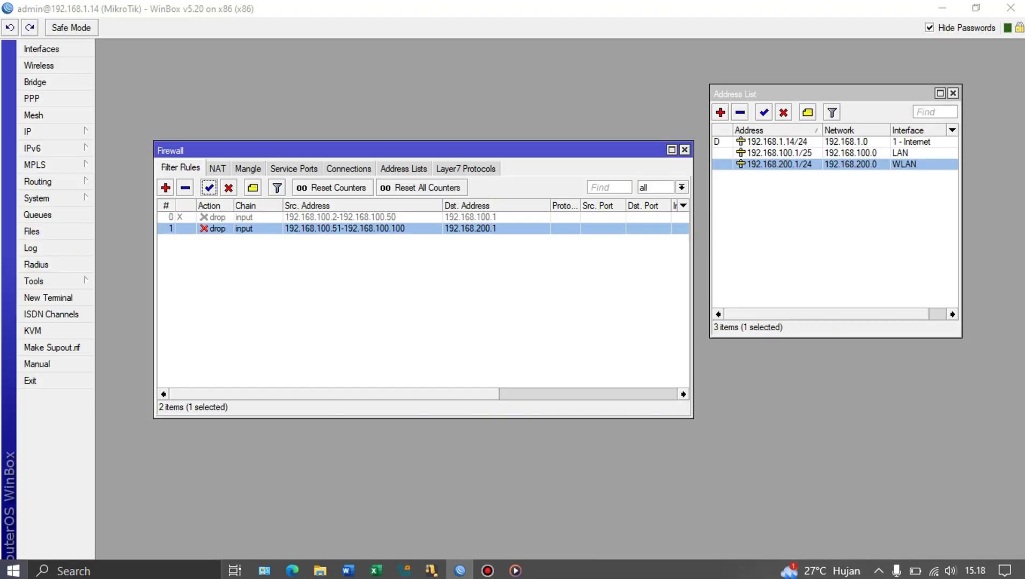
click(322, 217)
click(321, 228)
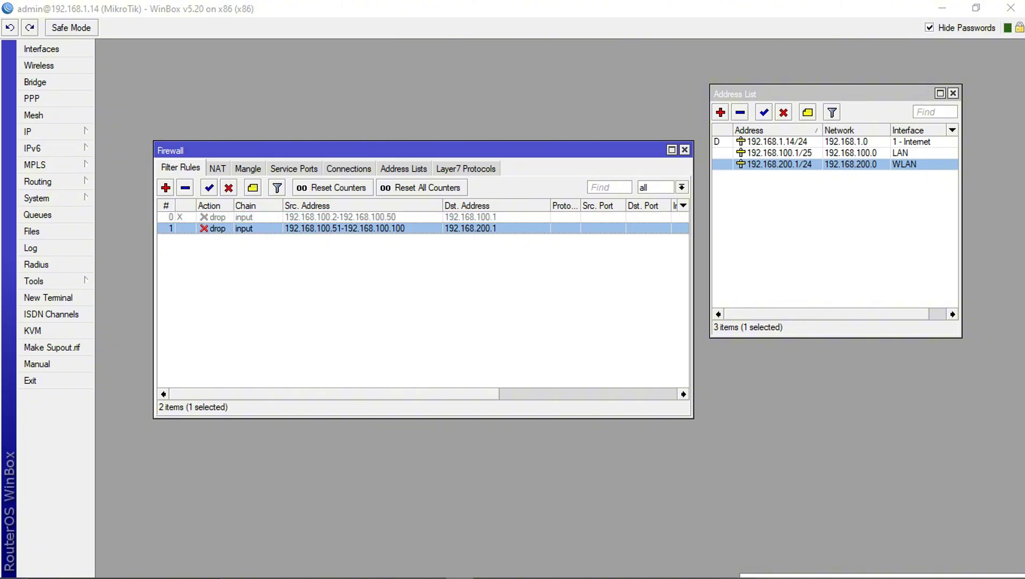
mouse_move(431, 567)
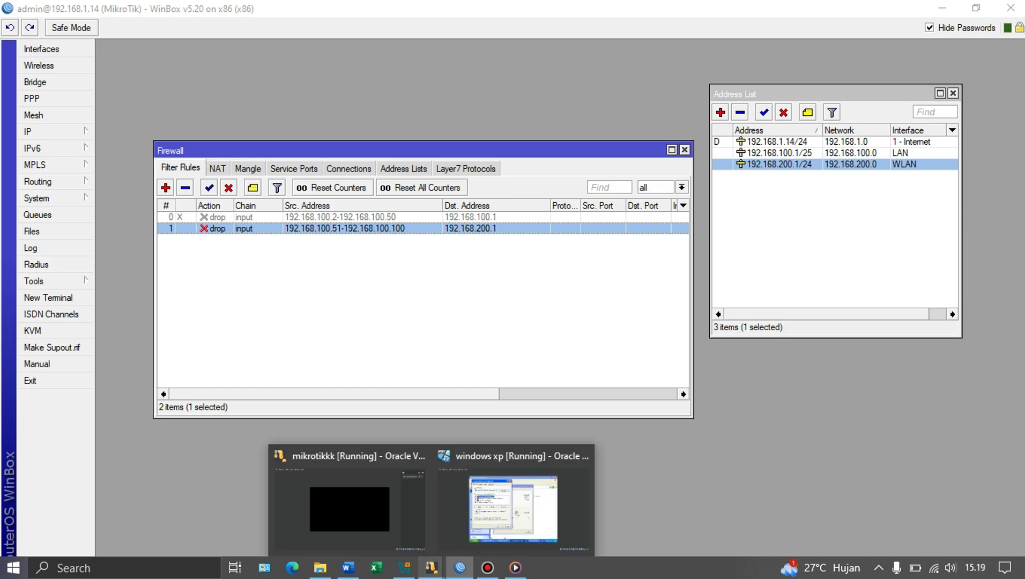
click(529, 499)
click(494, 105)
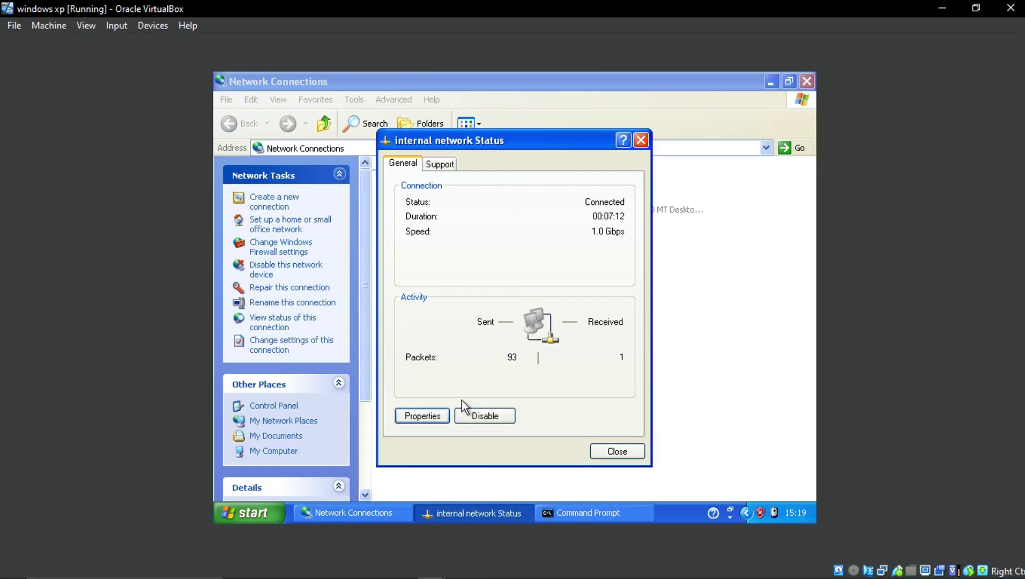
Step: Switch to WinBox and disable the drop rule for source range 192.168.100.51-192.168.100.100
mouse_move(460, 568)
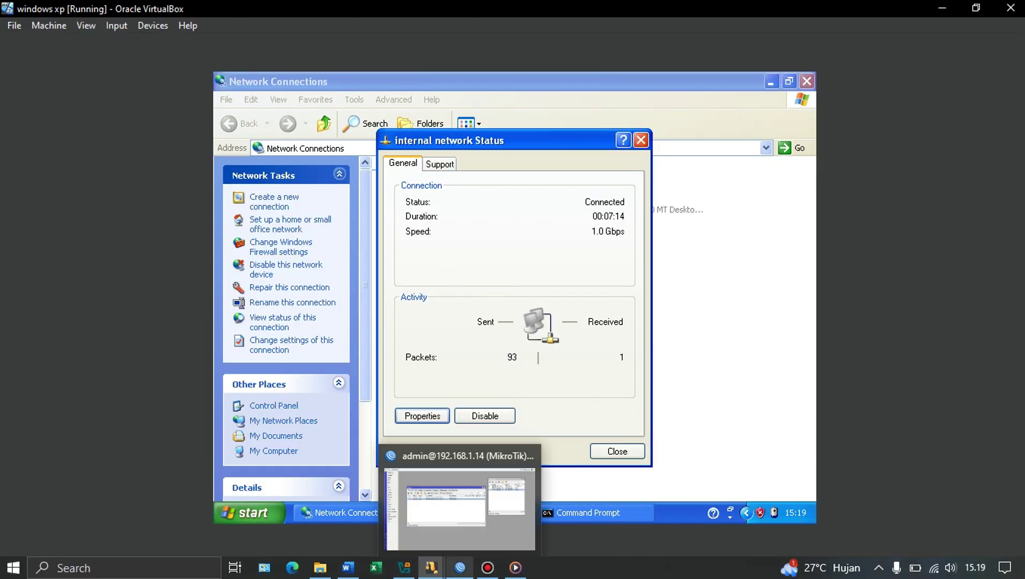
click(465, 505)
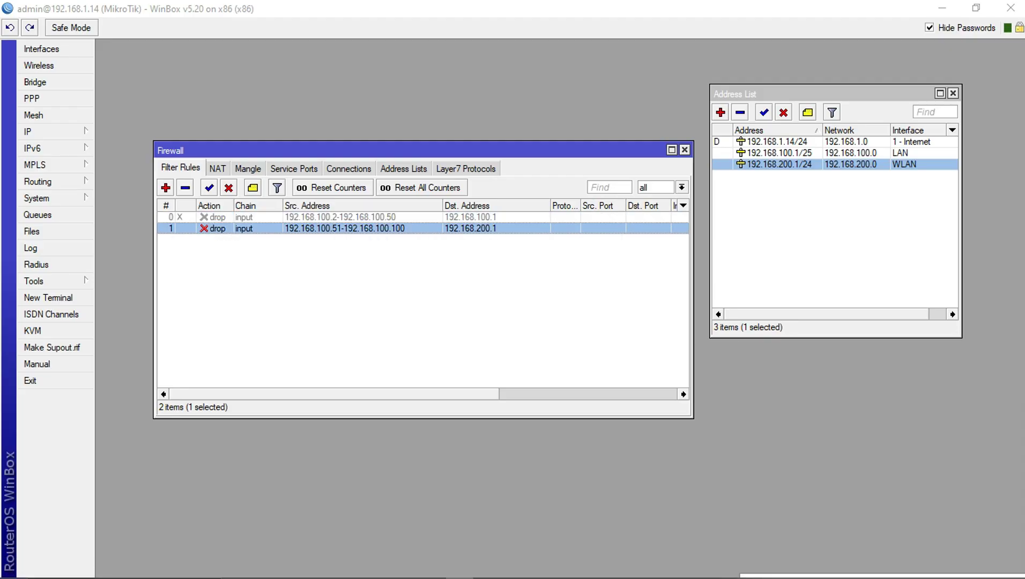
click(228, 187)
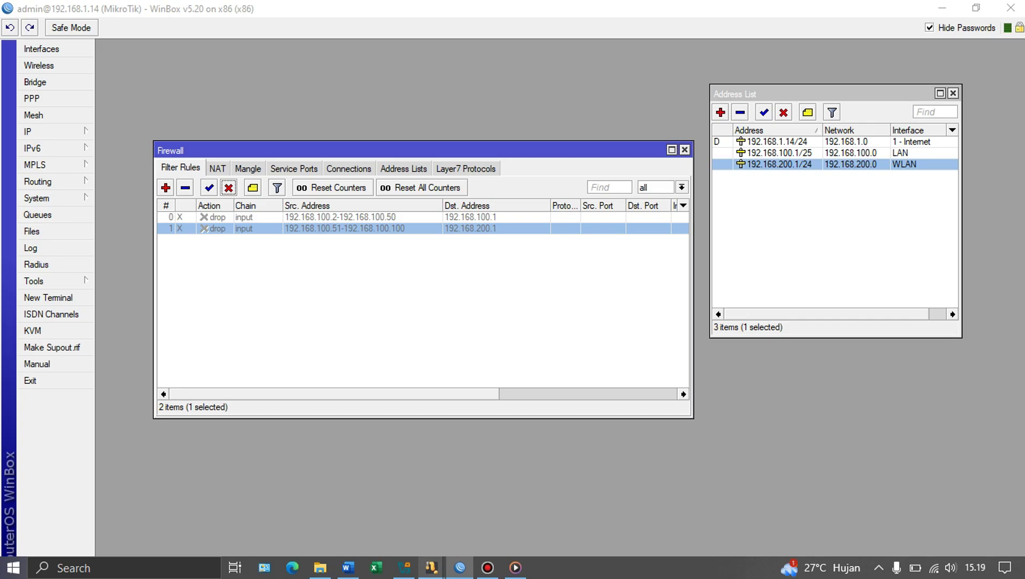
Step: Switch to the Windows XP virtual machine and check the internal network connection's IP address details, leaving its general status open
mouse_move(431, 568)
click(521, 494)
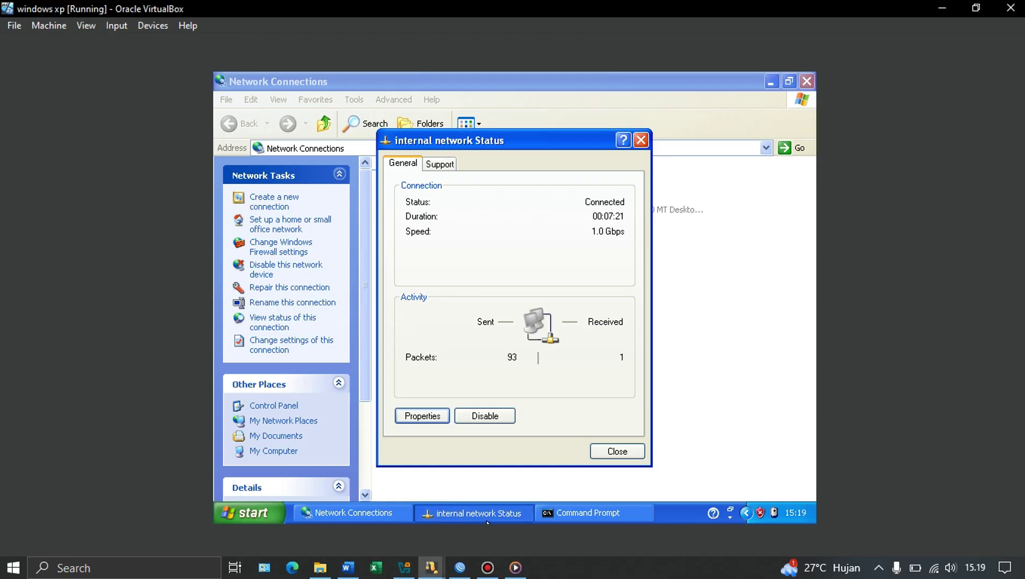
click(641, 140)
double_click(497, 196)
click(439, 163)
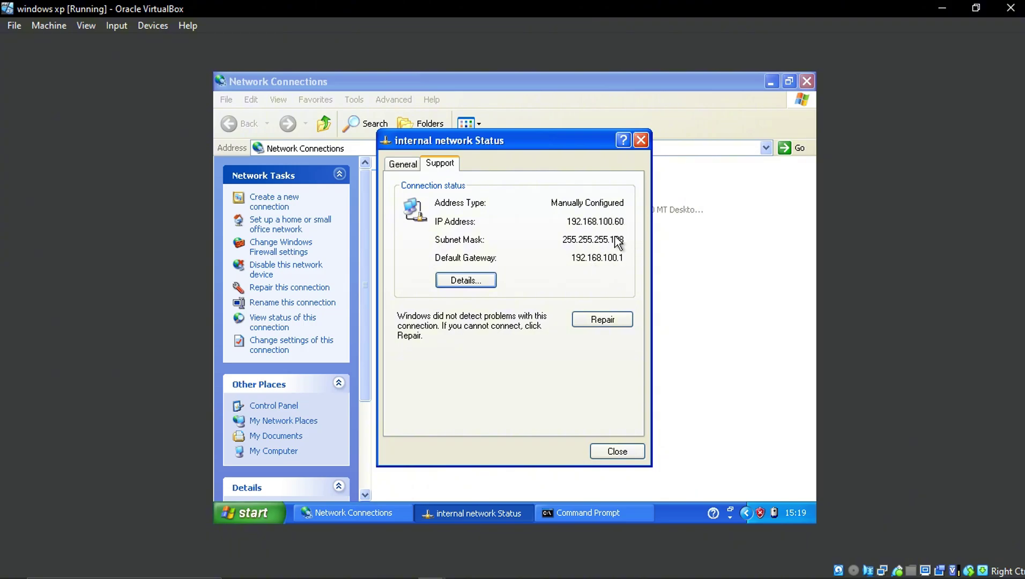
click(642, 140)
double_click(469, 210)
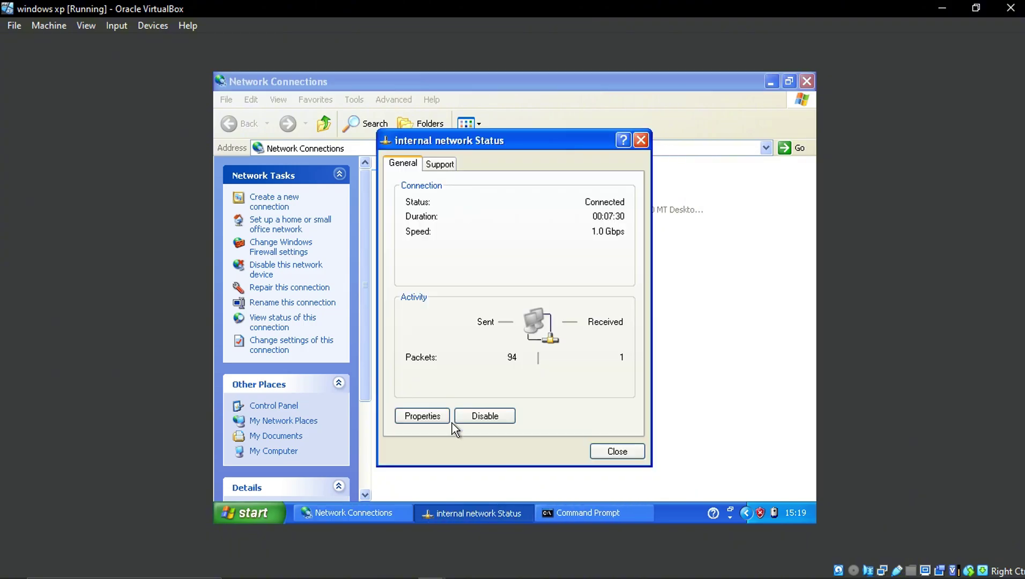
Step: Repeat the ping to 192.168.200.1 in the Command Prompt, and reposition the window to read the replies
click(613, 513)
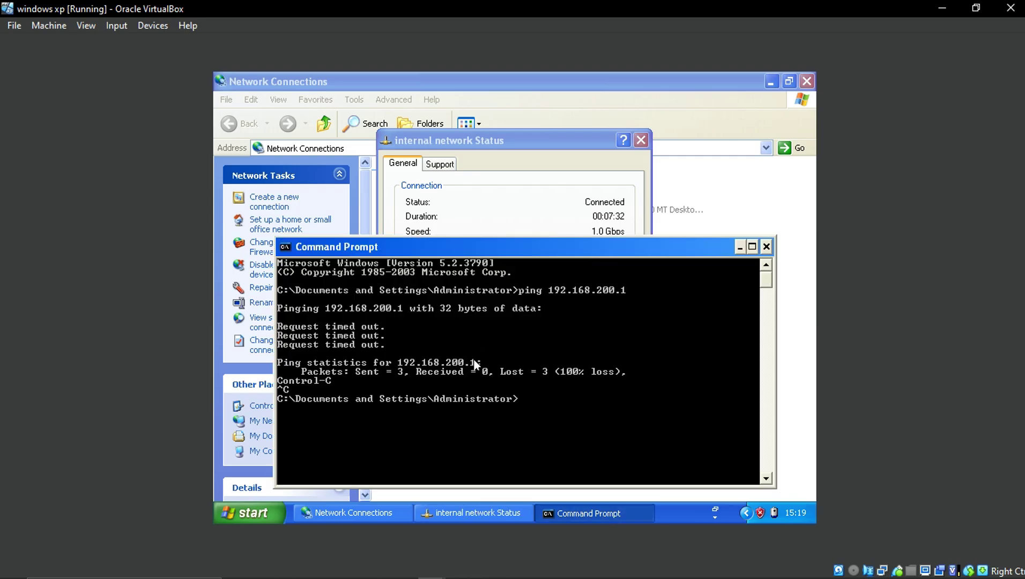
key(Up)
key(Return)
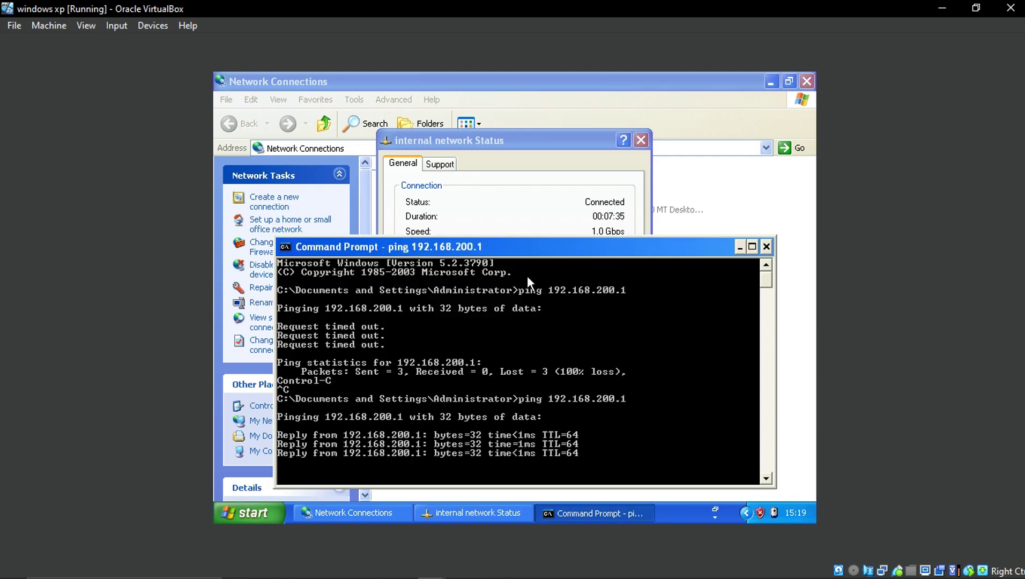
drag(529, 250, 517, 178)
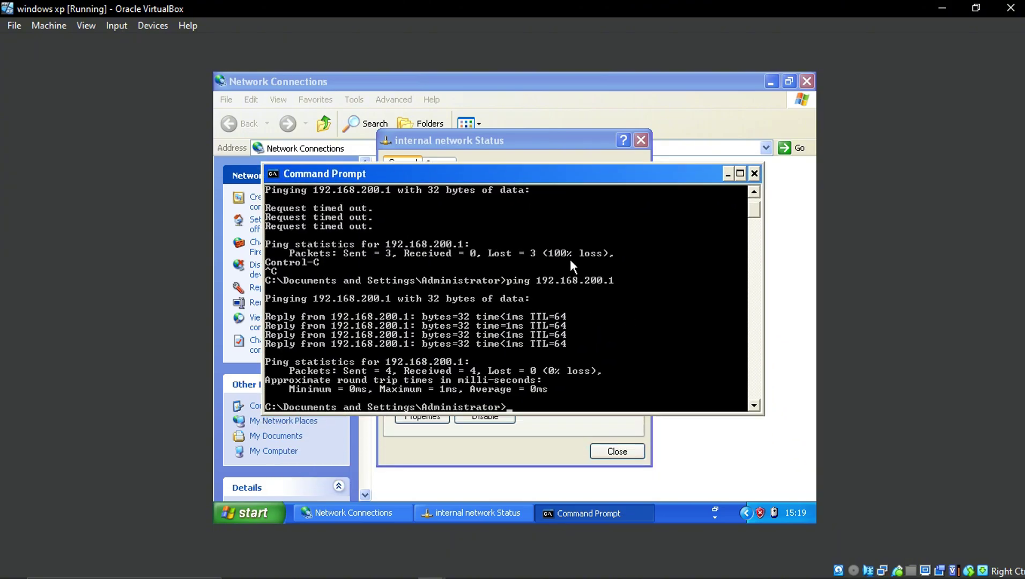
Step: Close the Command Prompt, the internal network status dialog and the Network Connections window in Windows XP
click(754, 173)
click(641, 140)
click(806, 81)
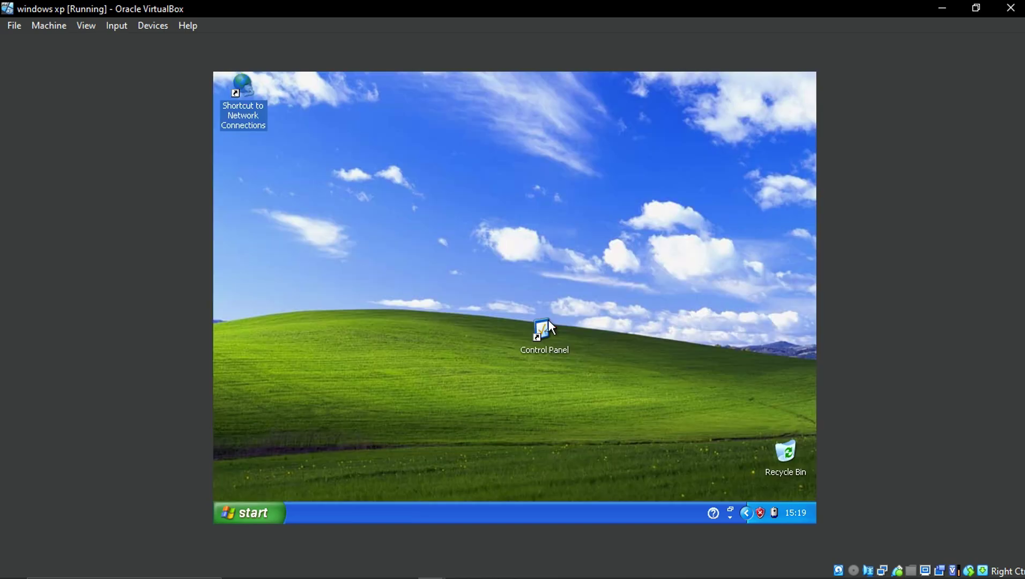